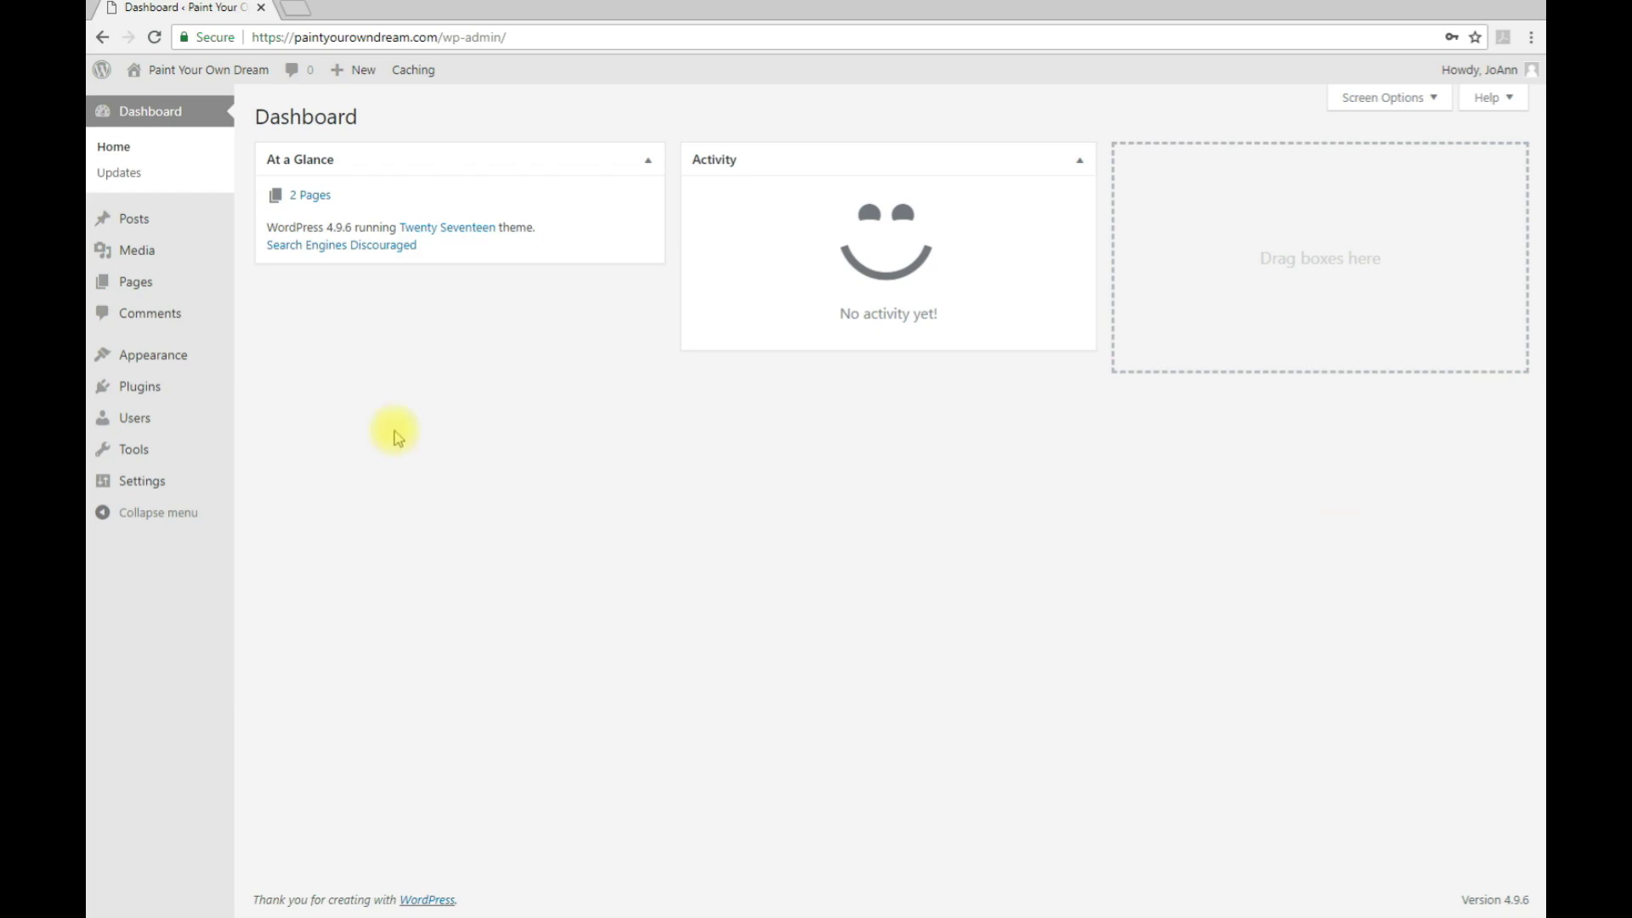
Go to the installed themes and delete the Twenty Sixteen theme
mouse_move(201, 351)
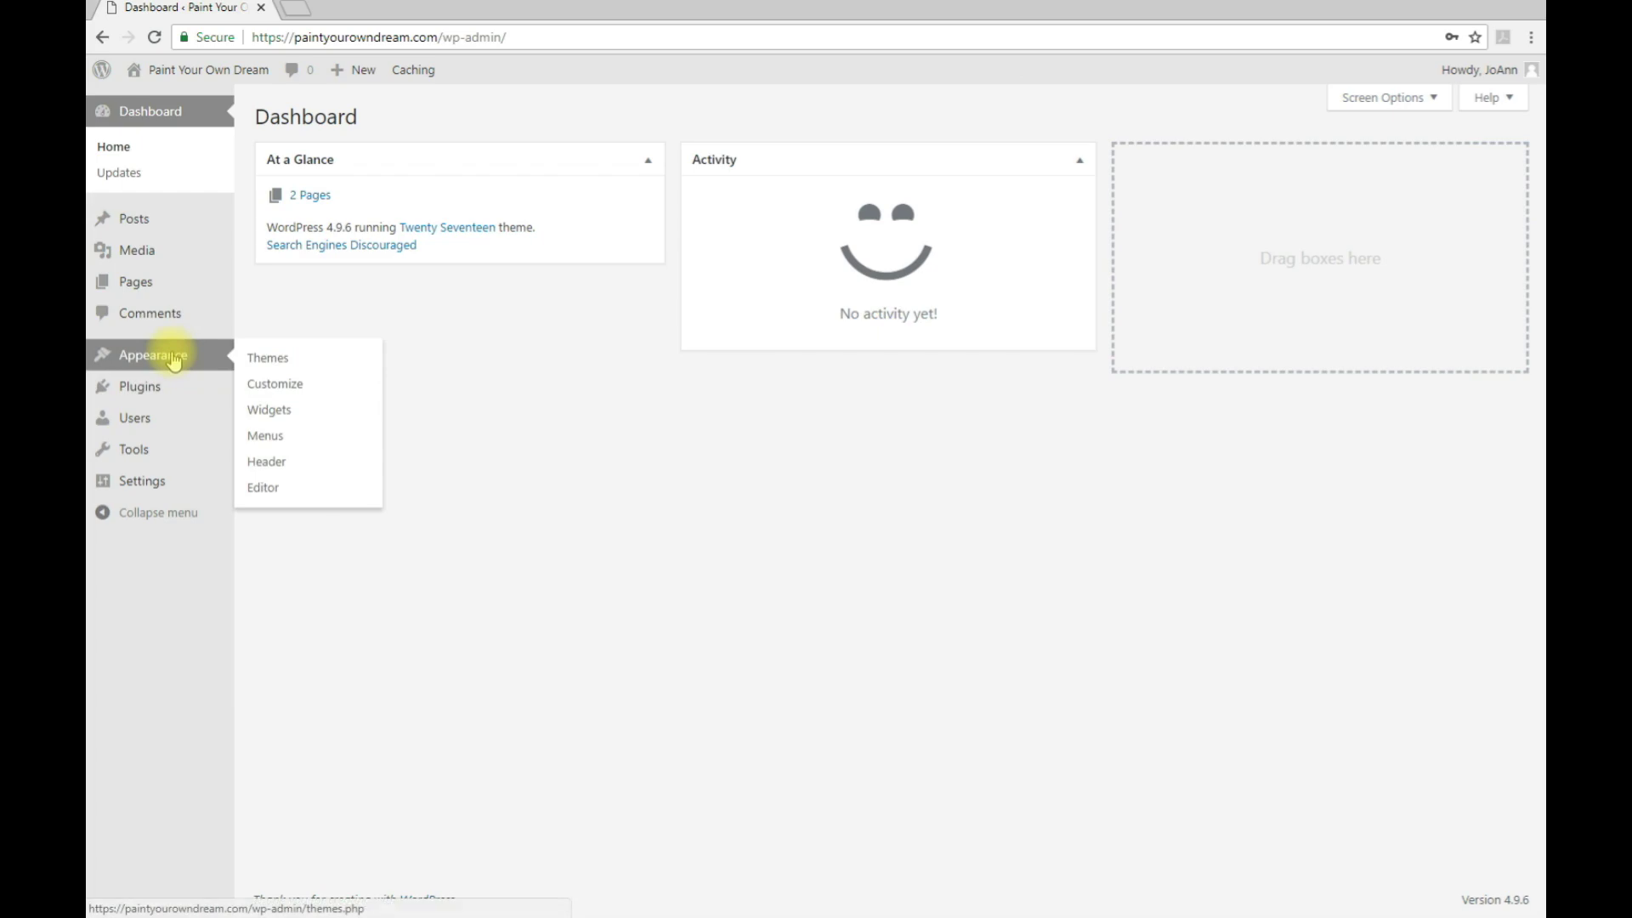
click(270, 359)
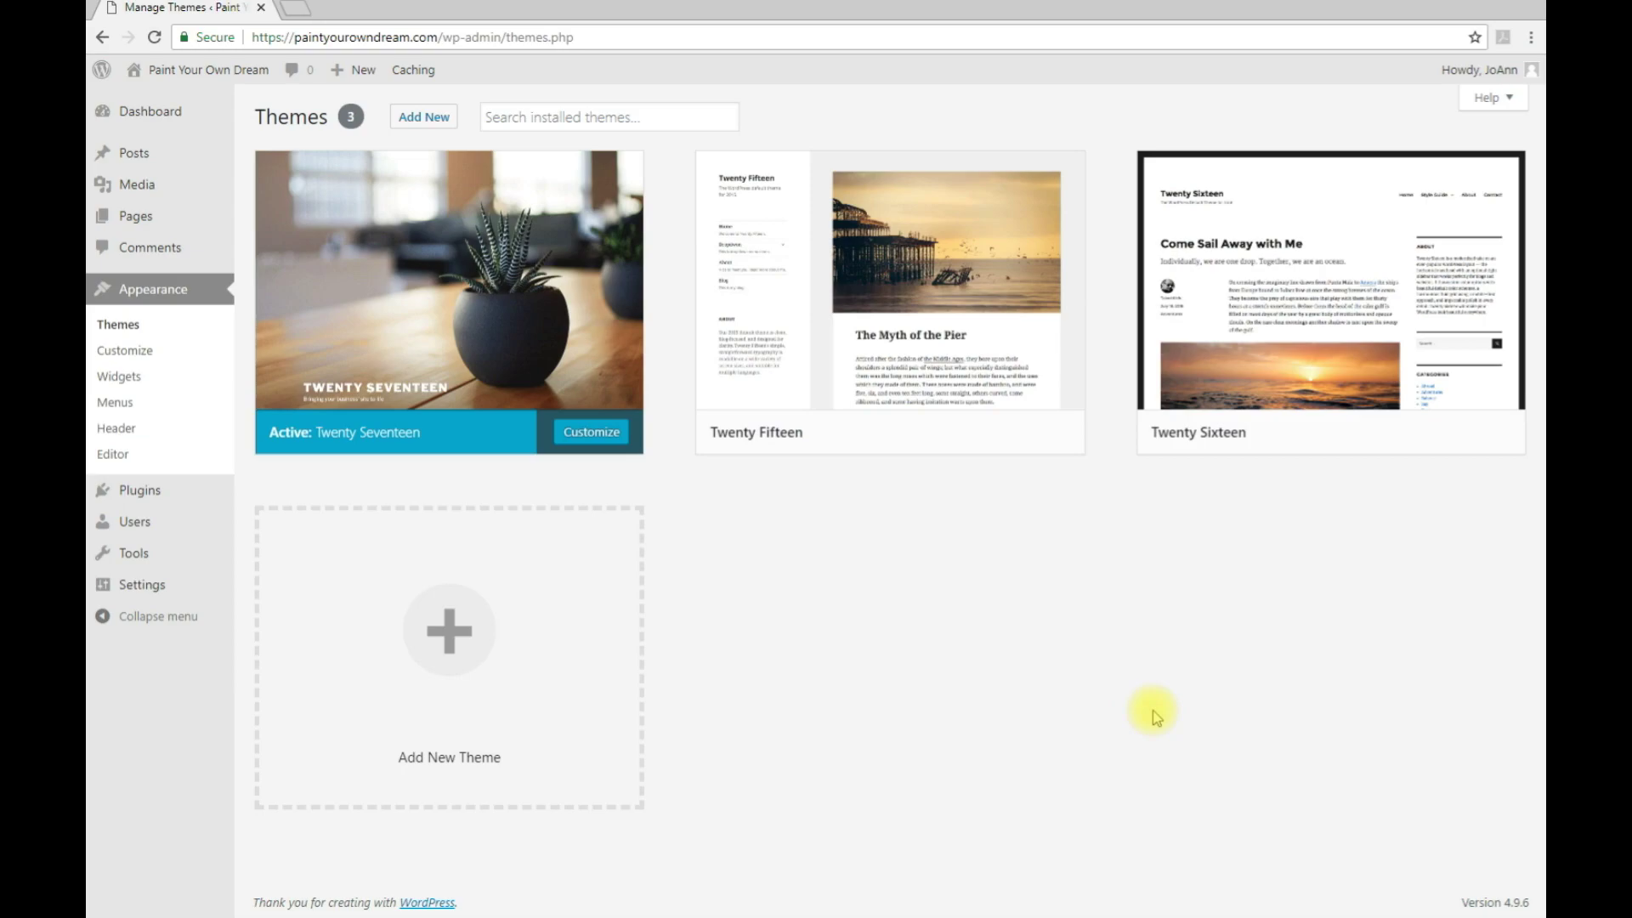
mouse_move(1320, 292)
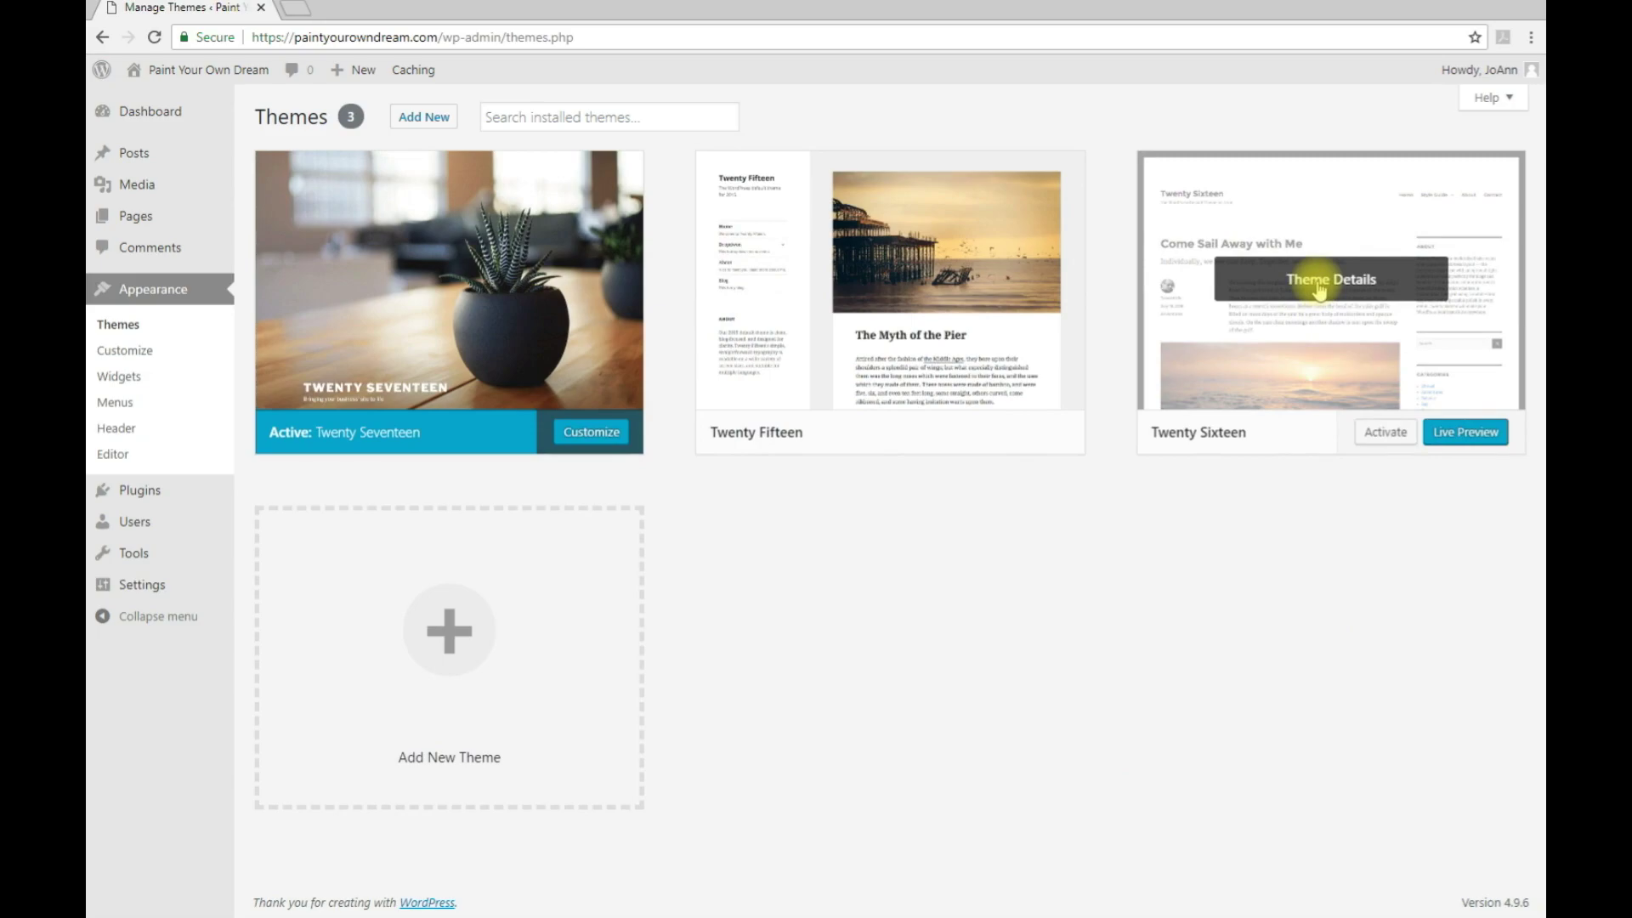
click(1320, 289)
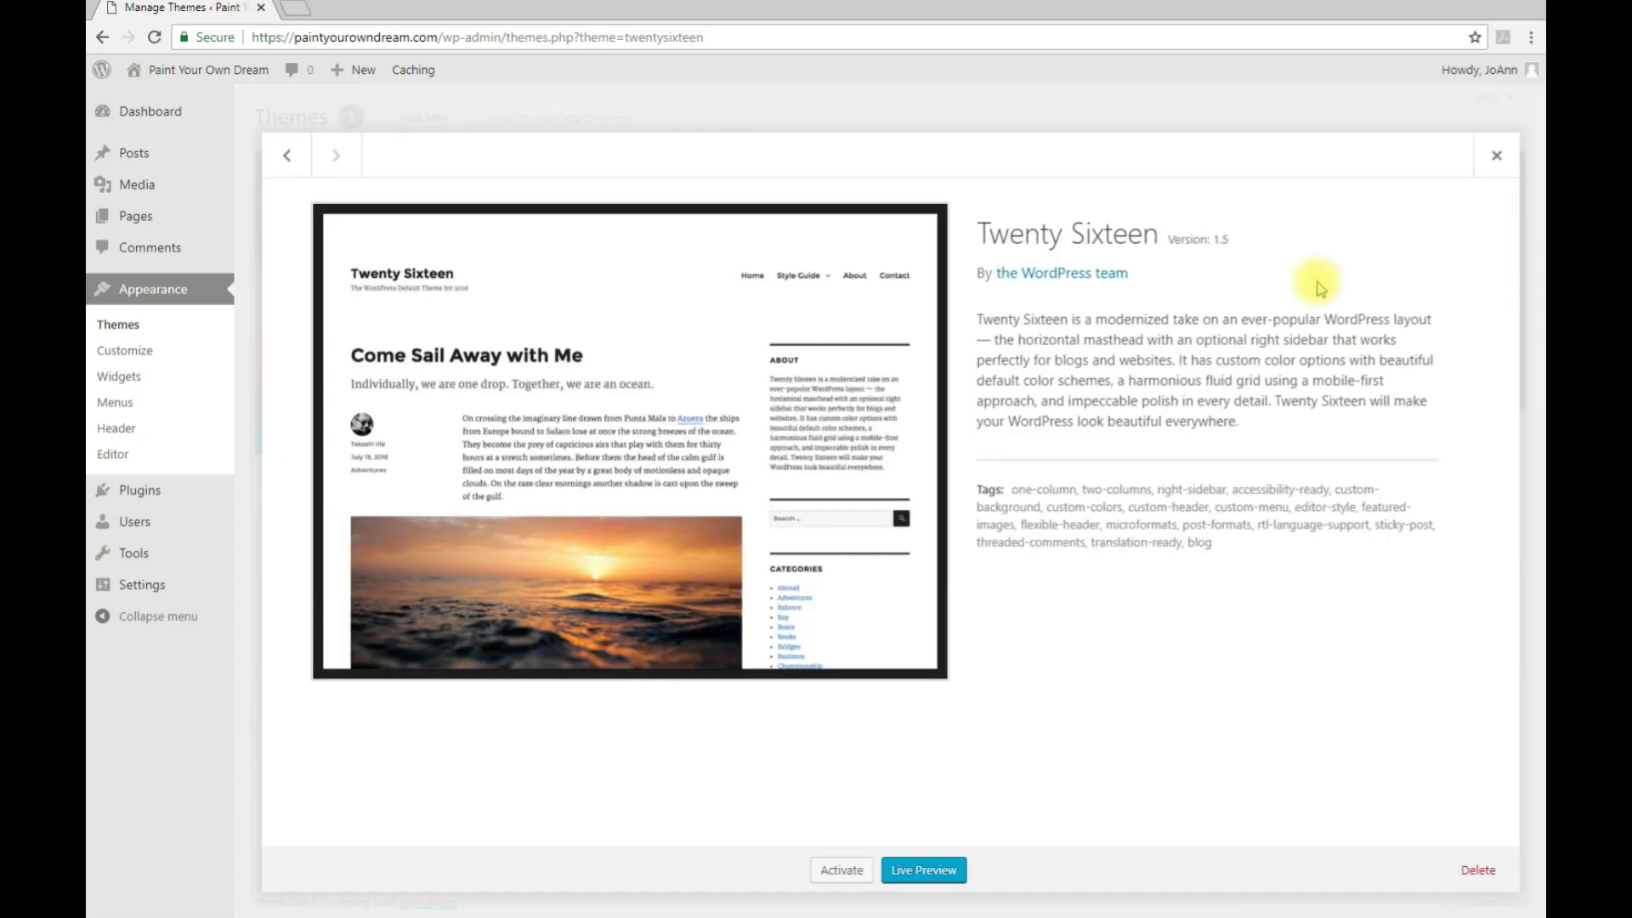
click(1478, 872)
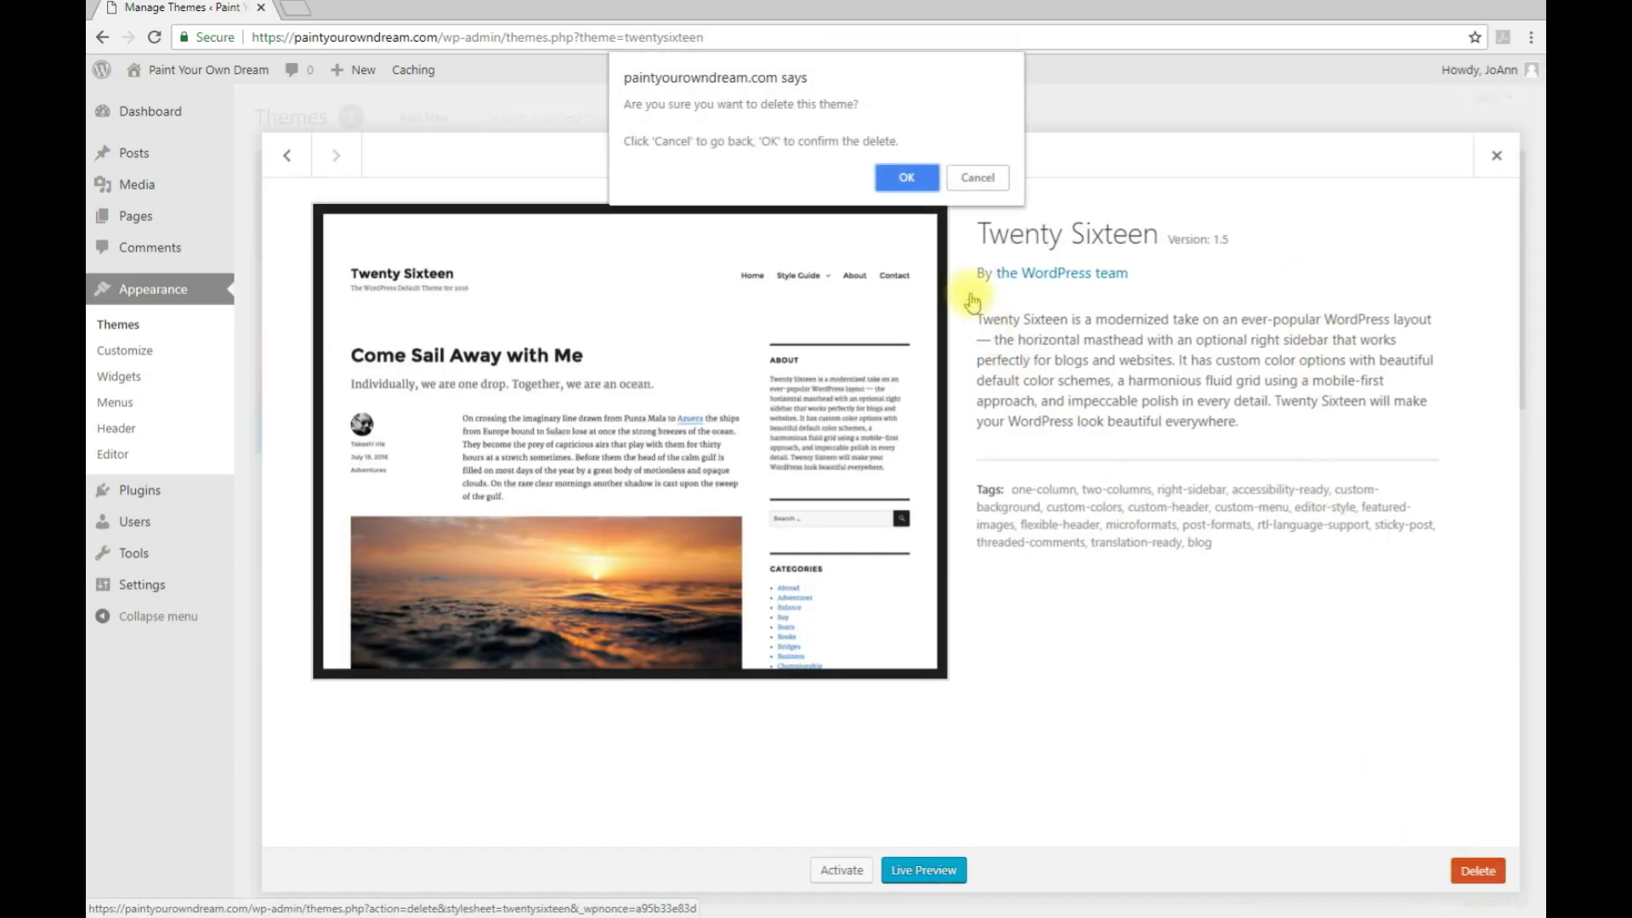
click(905, 178)
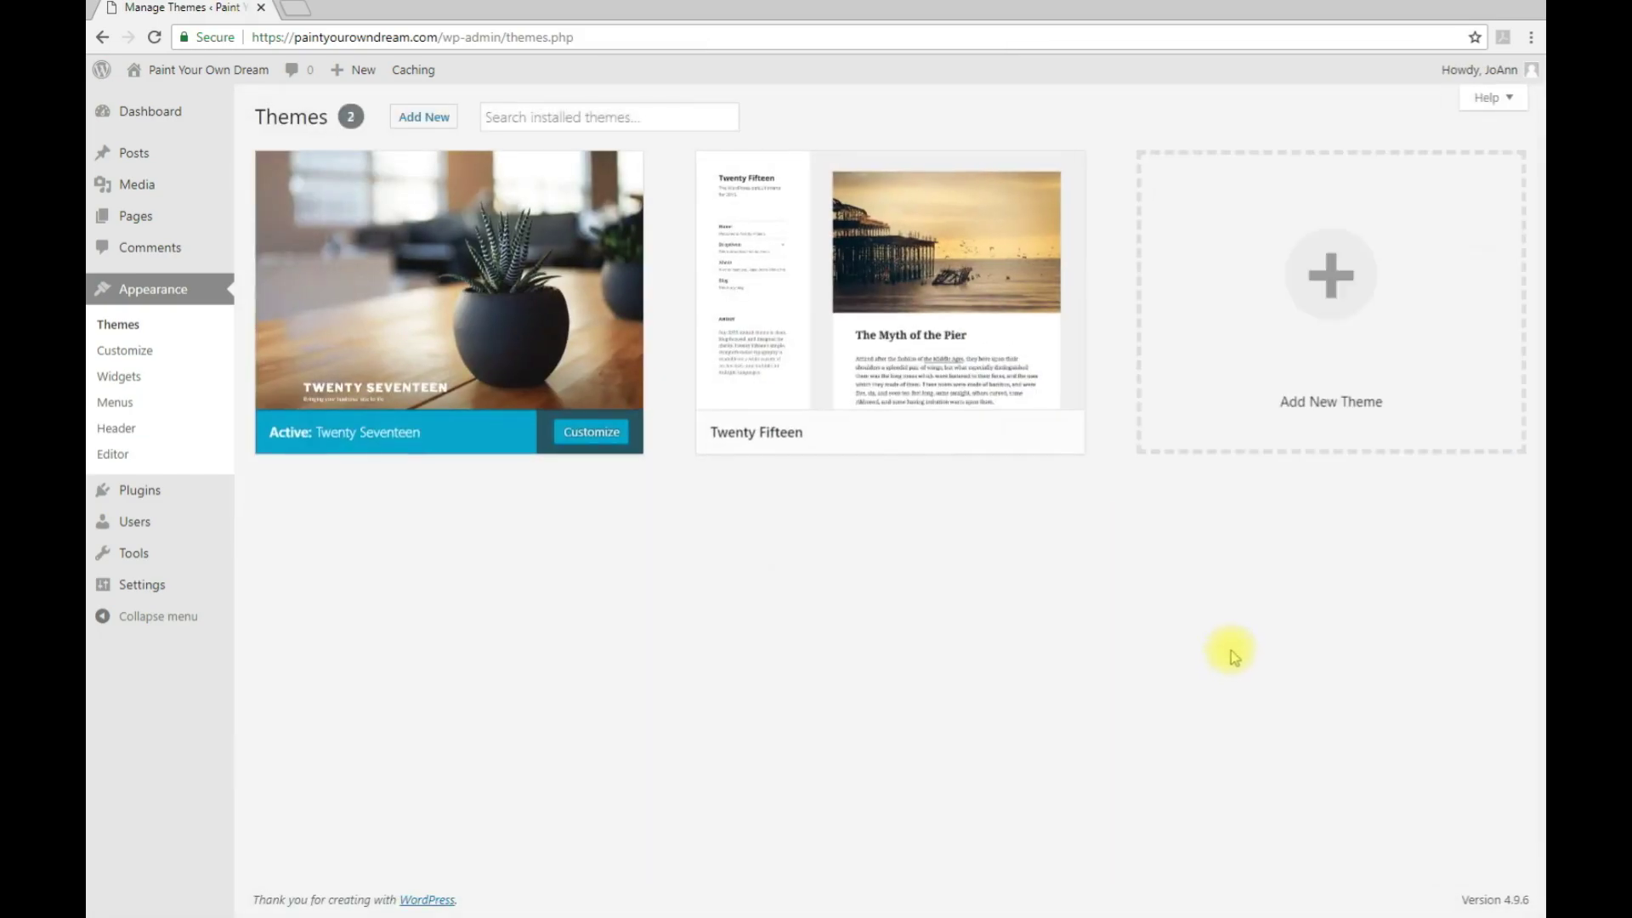
Delete the Twenty Fifteen theme too, confirming the removal
click(886, 293)
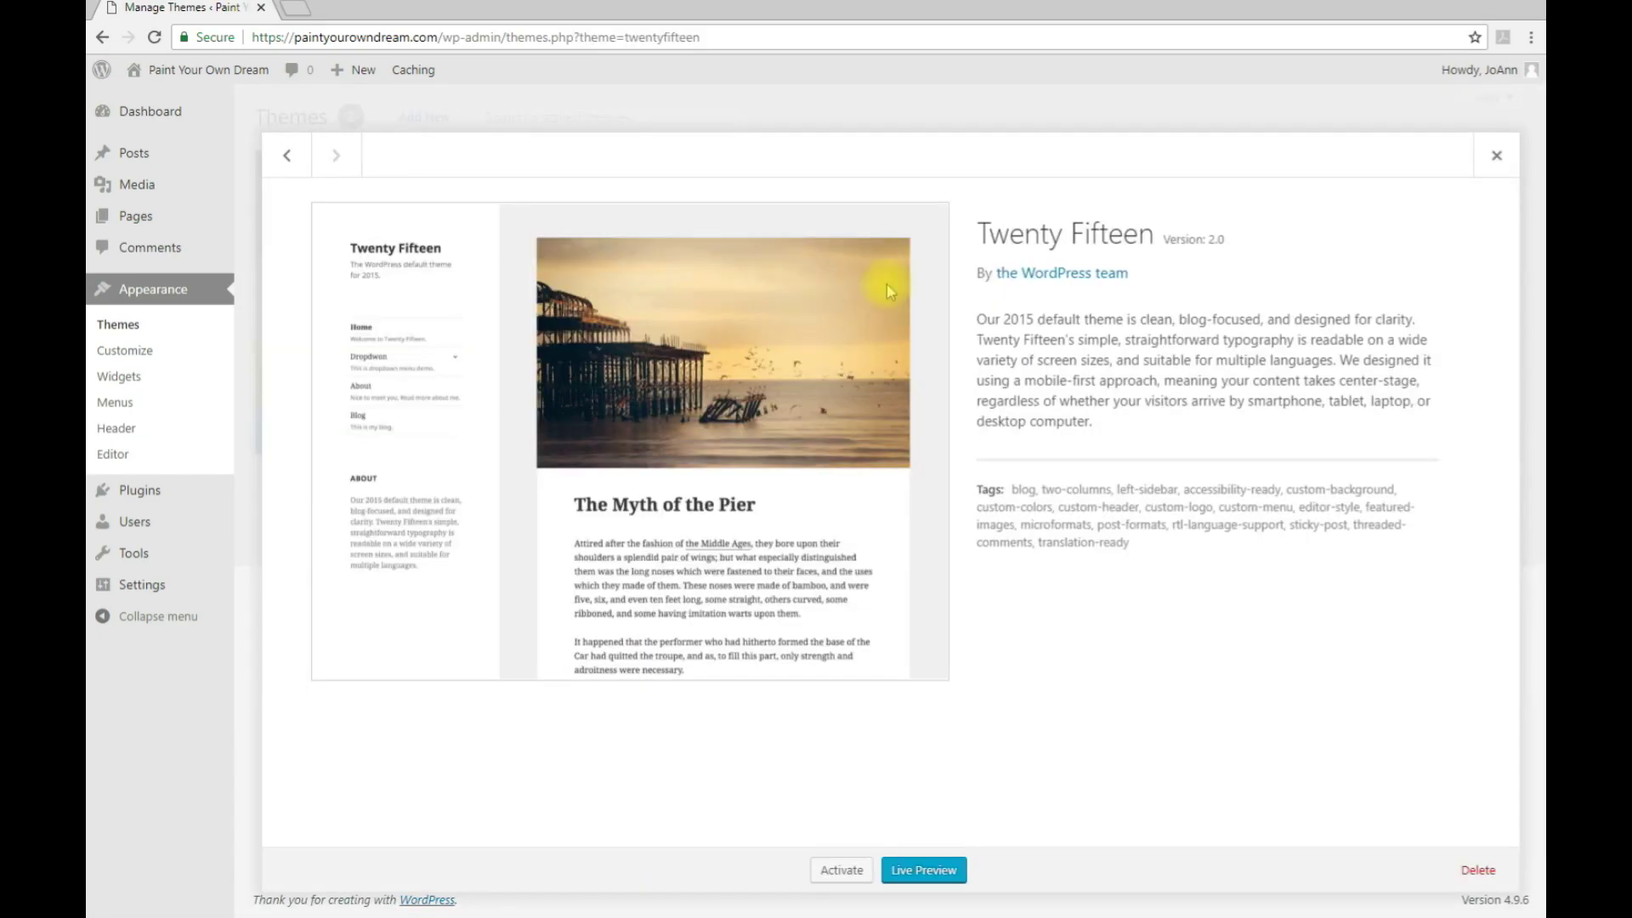
click(1485, 865)
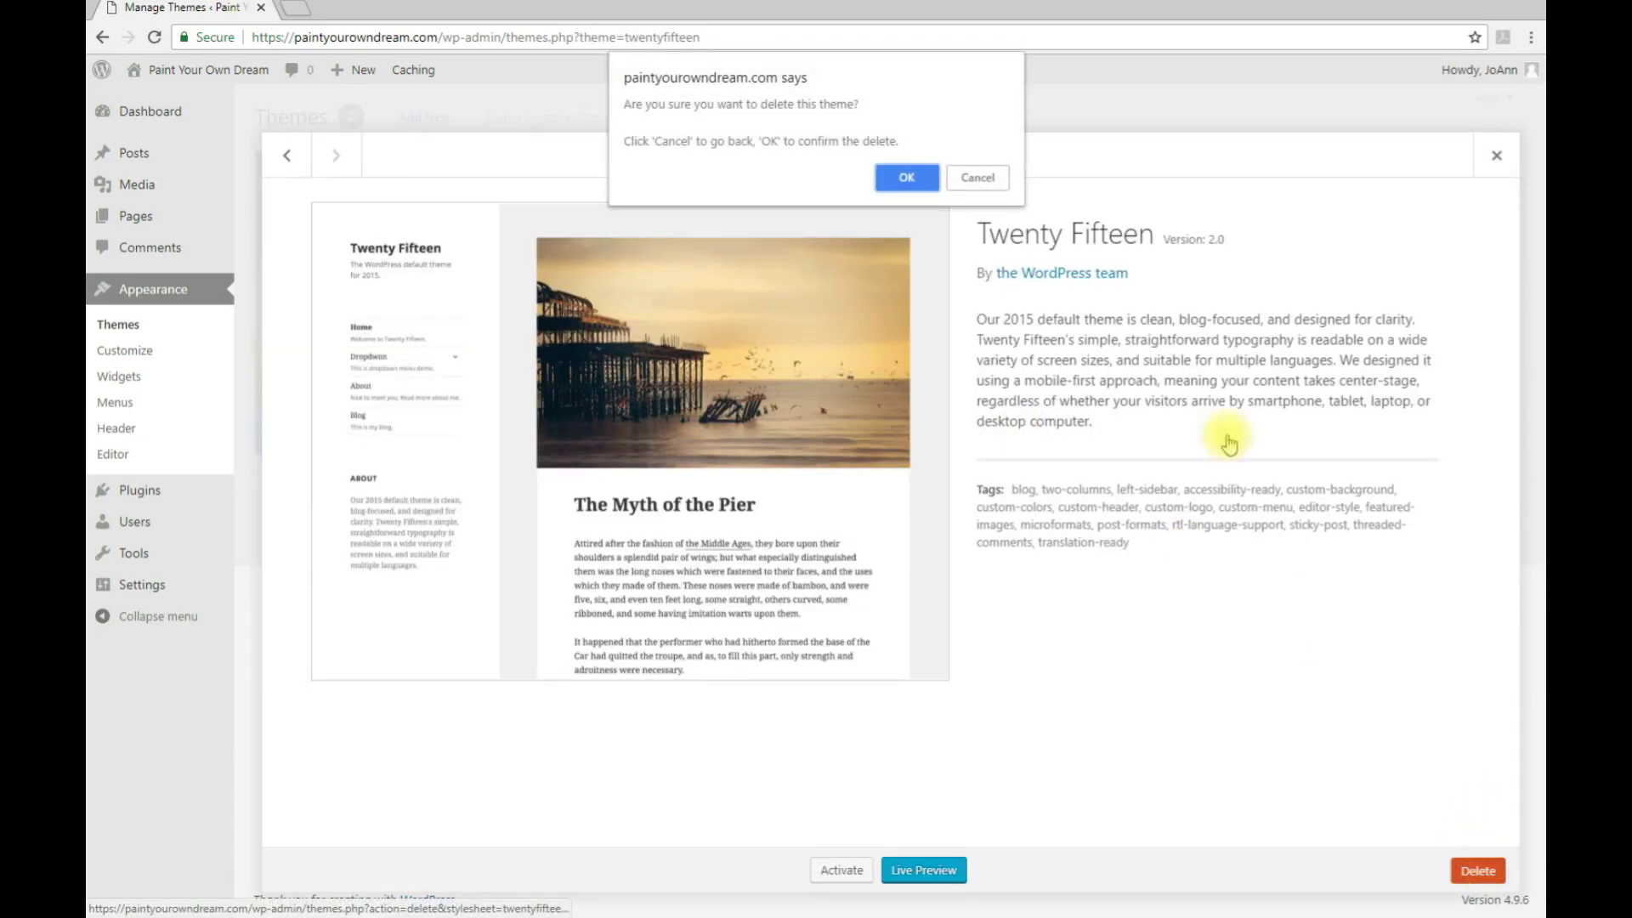
click(906, 180)
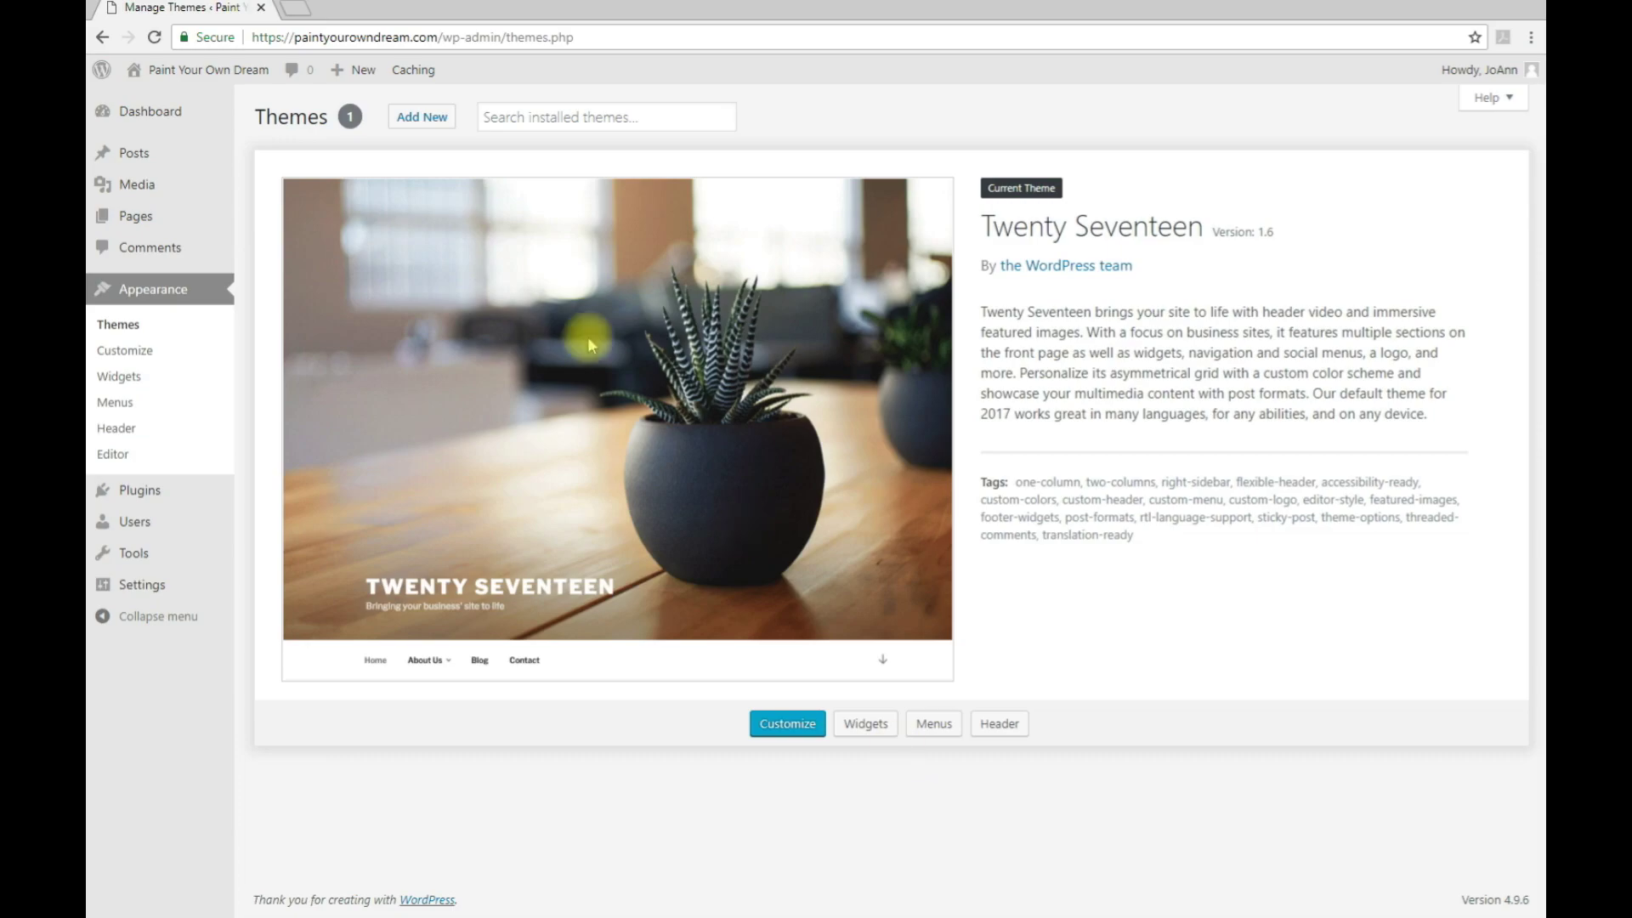
Search new themes for 'astra', then install and activate the Astra theme
click(427, 121)
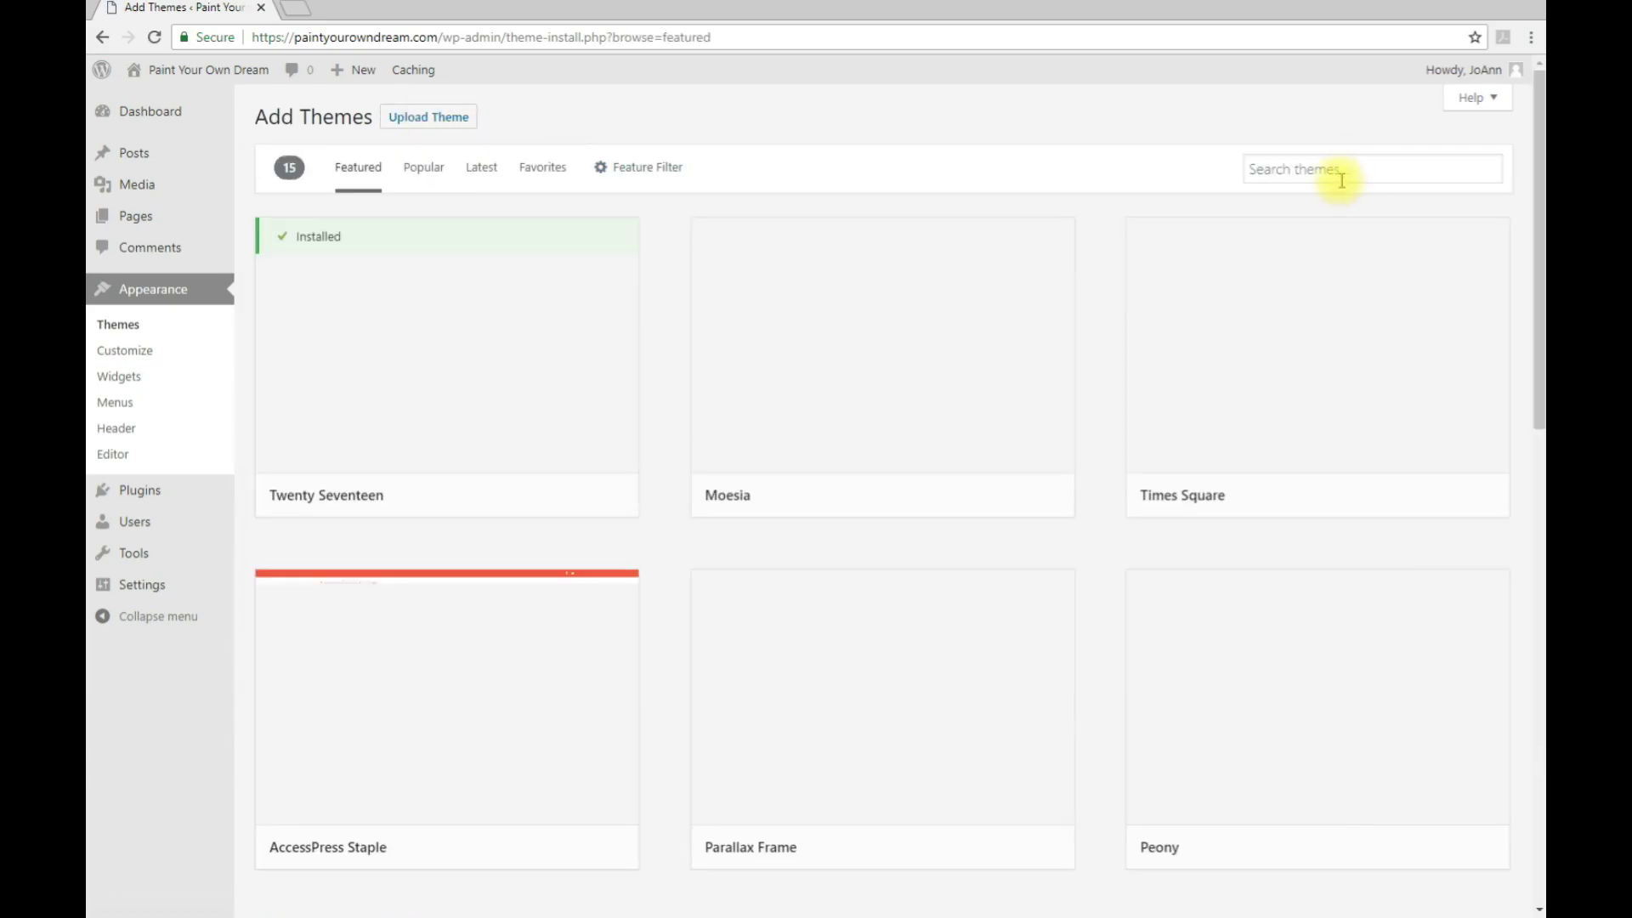
click(1340, 170)
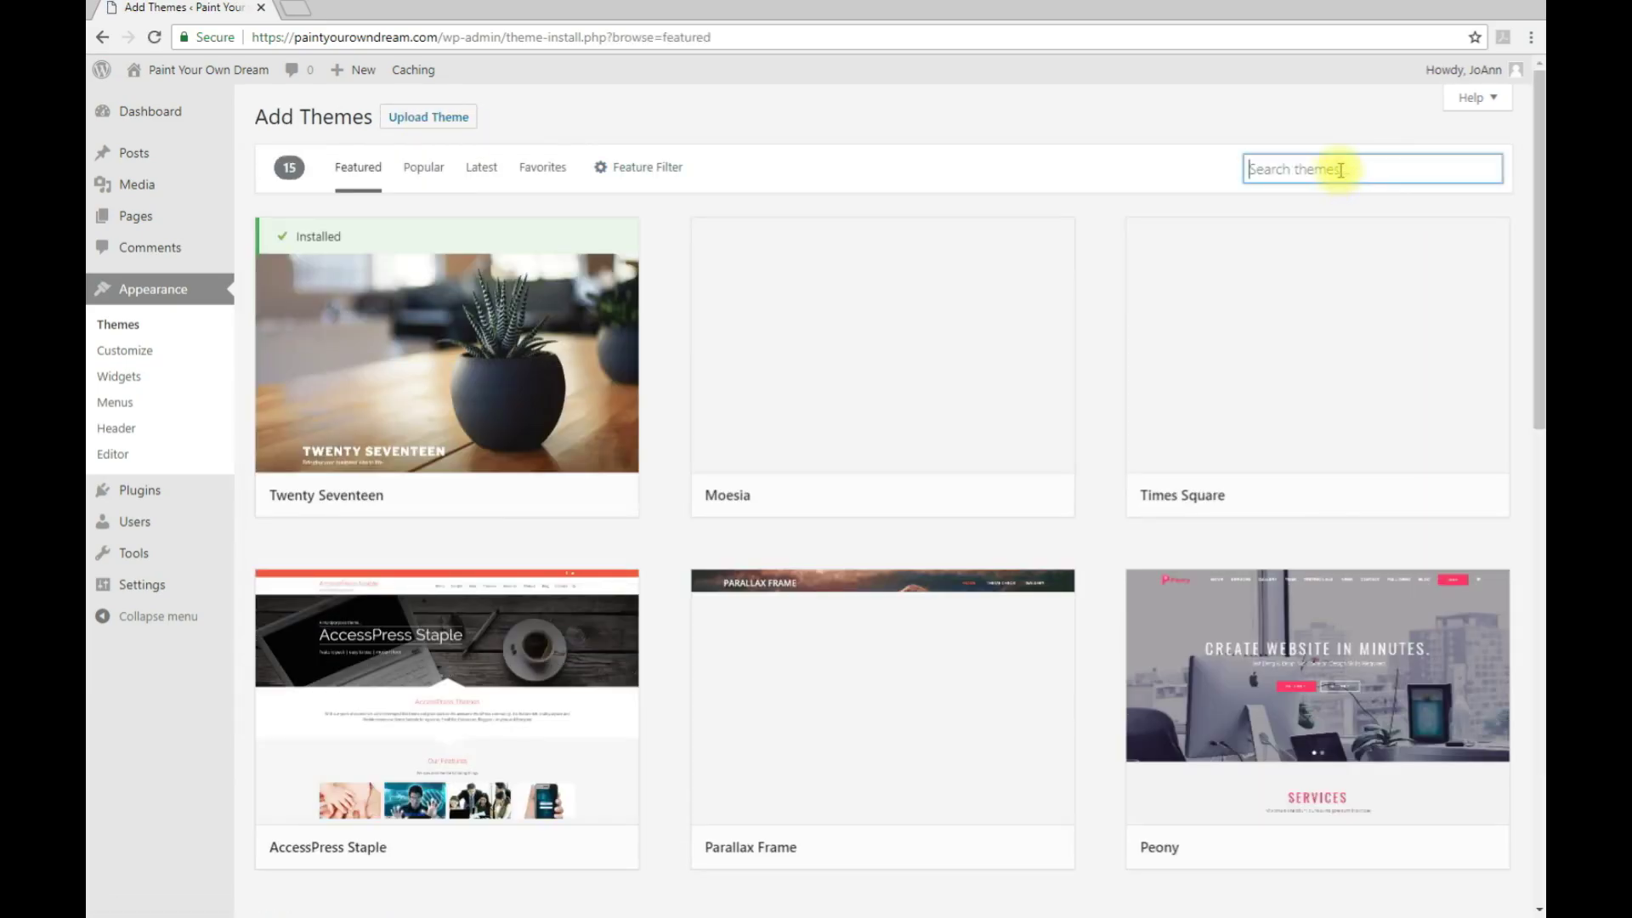
text(astra)
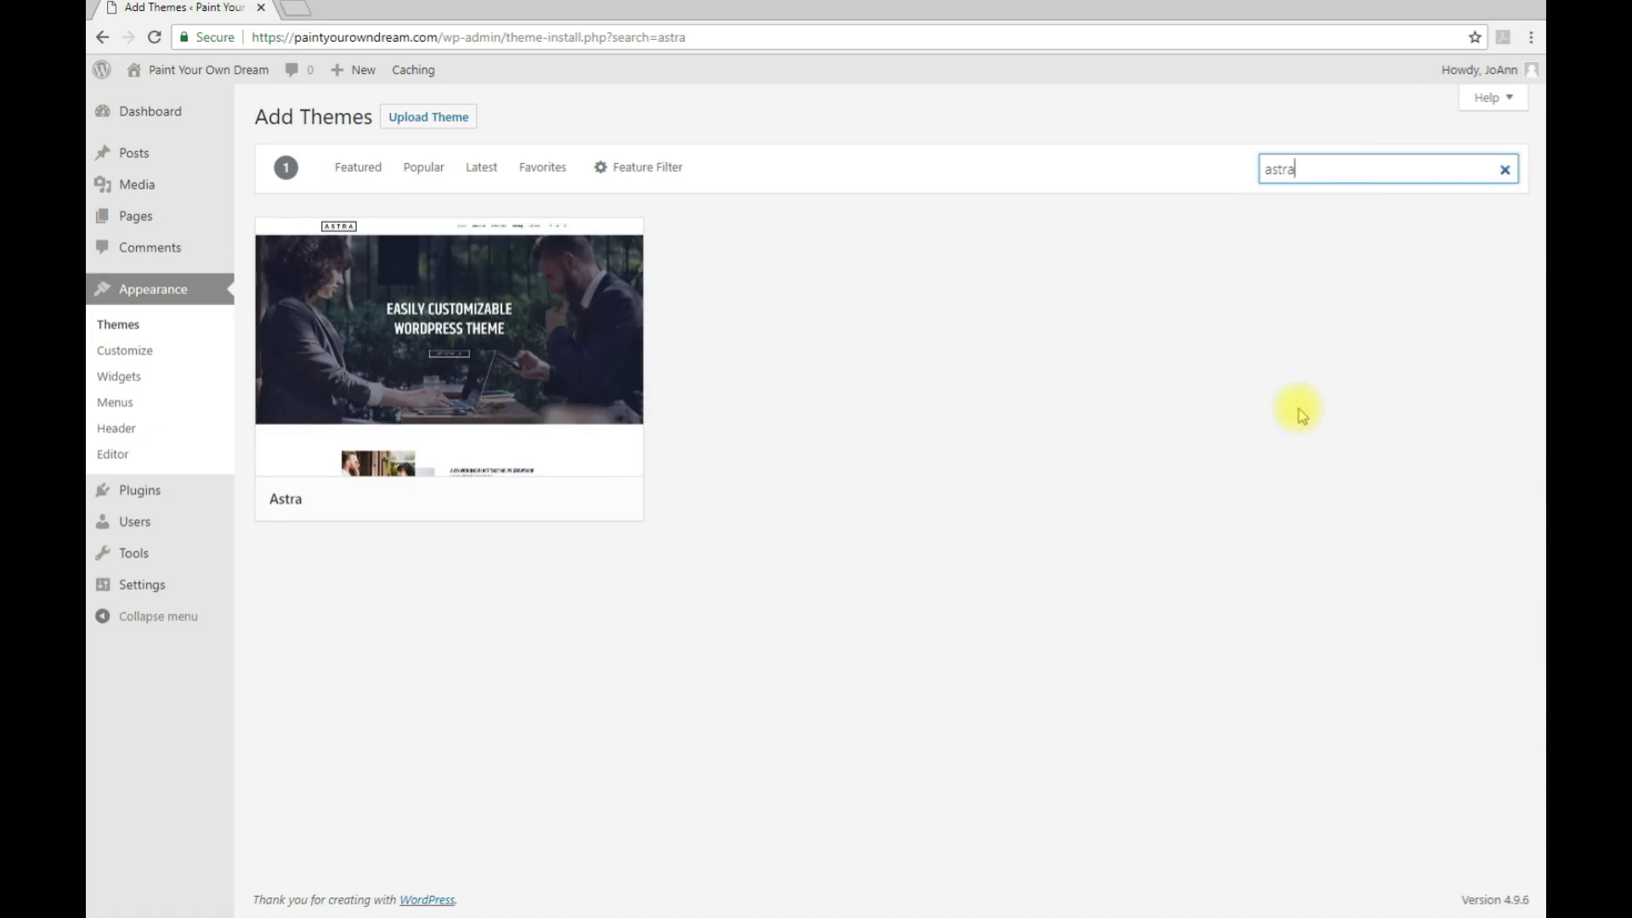
mouse_move(341, 223)
mouse_move(553, 320)
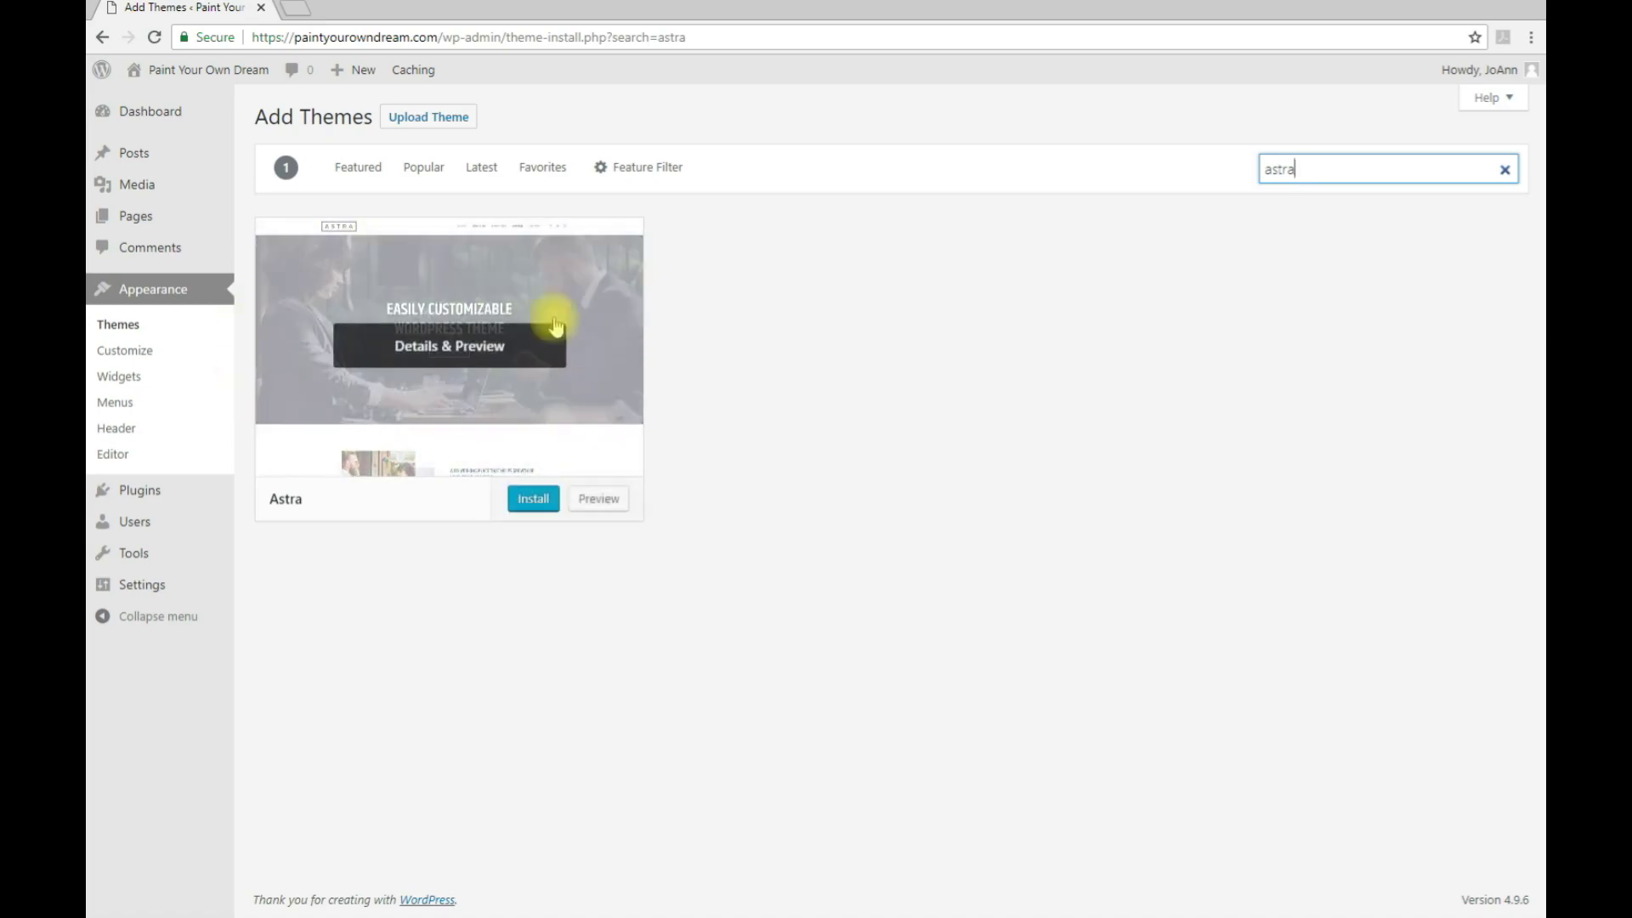
click(533, 502)
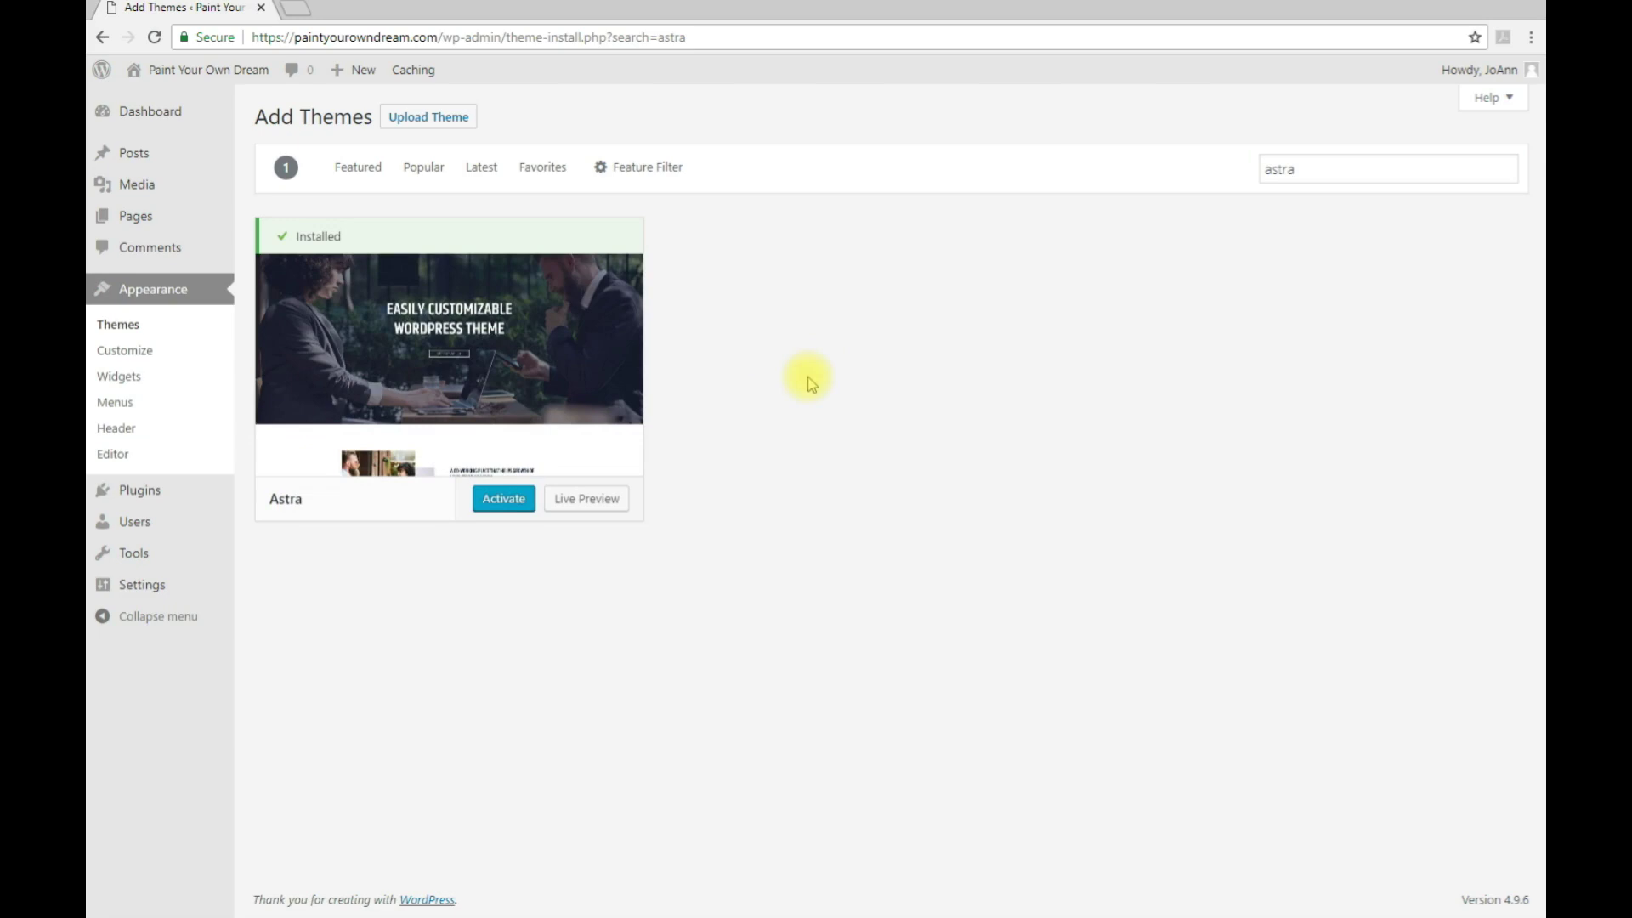
click(501, 502)
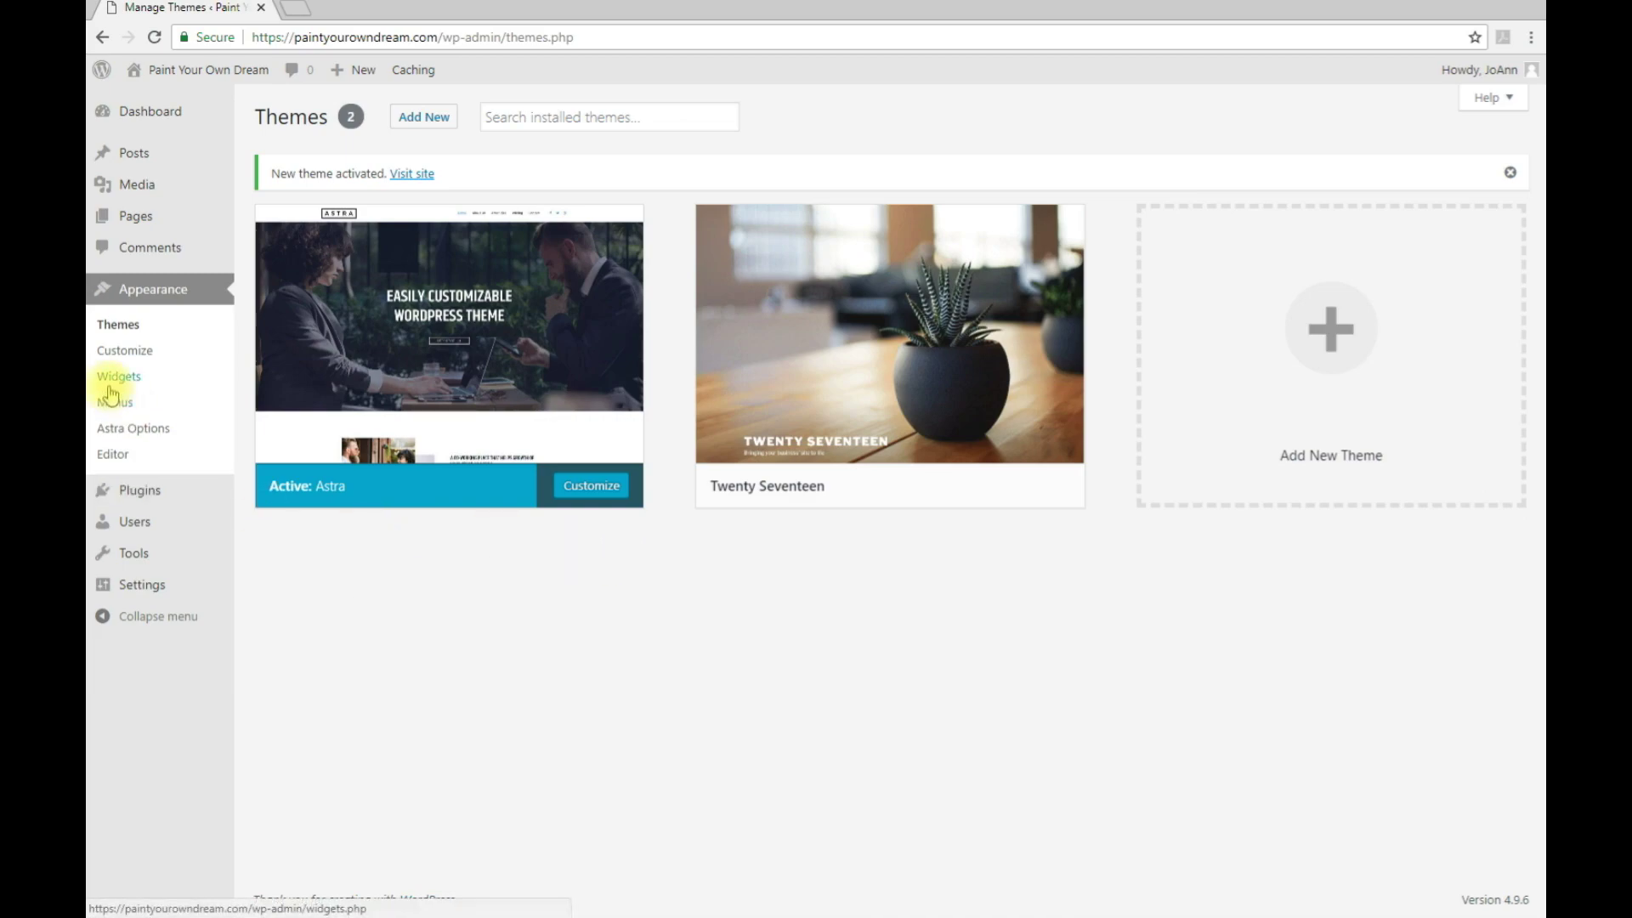
Search new plugins for 'clild theme', then install and activate Child Theme Configurator
mouse_move(186, 493)
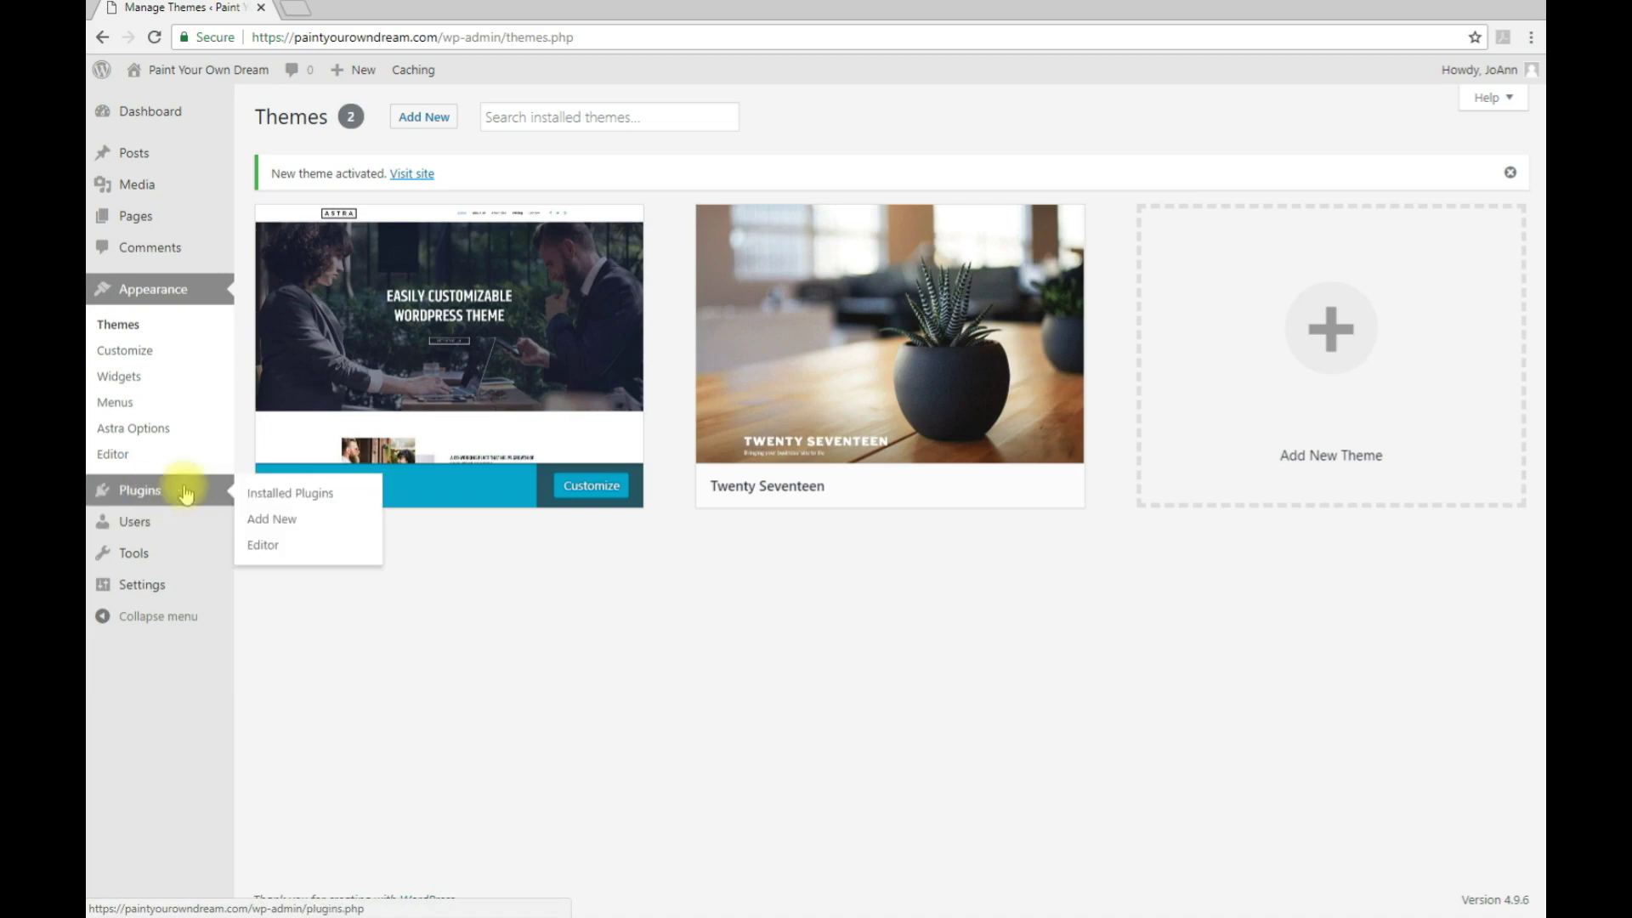
click(265, 521)
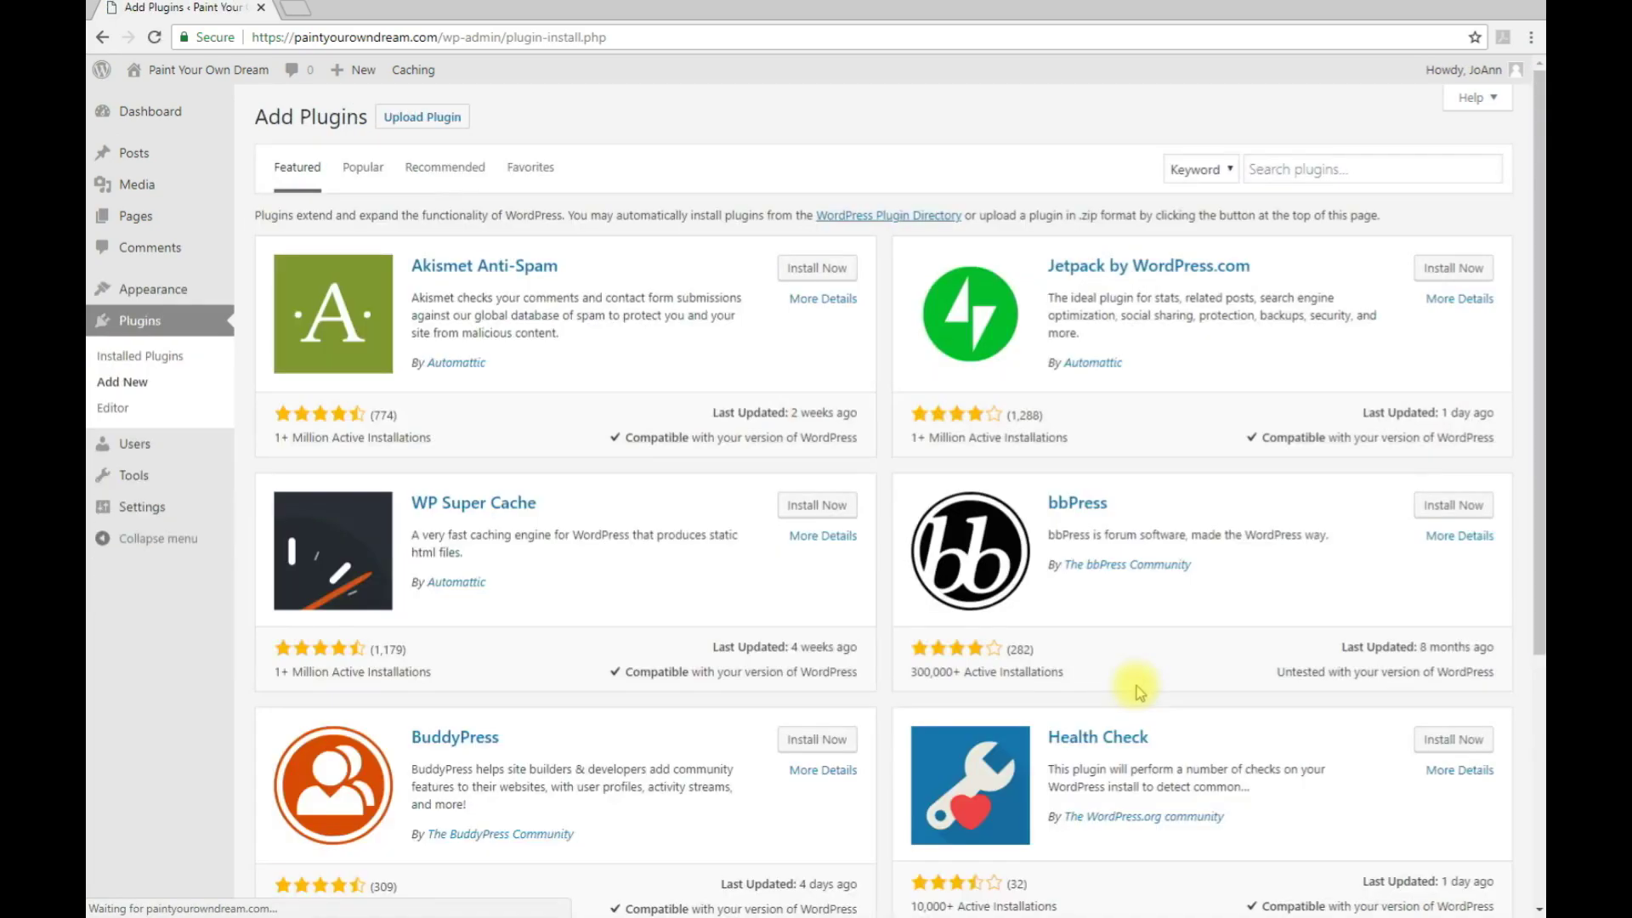
click(1260, 166)
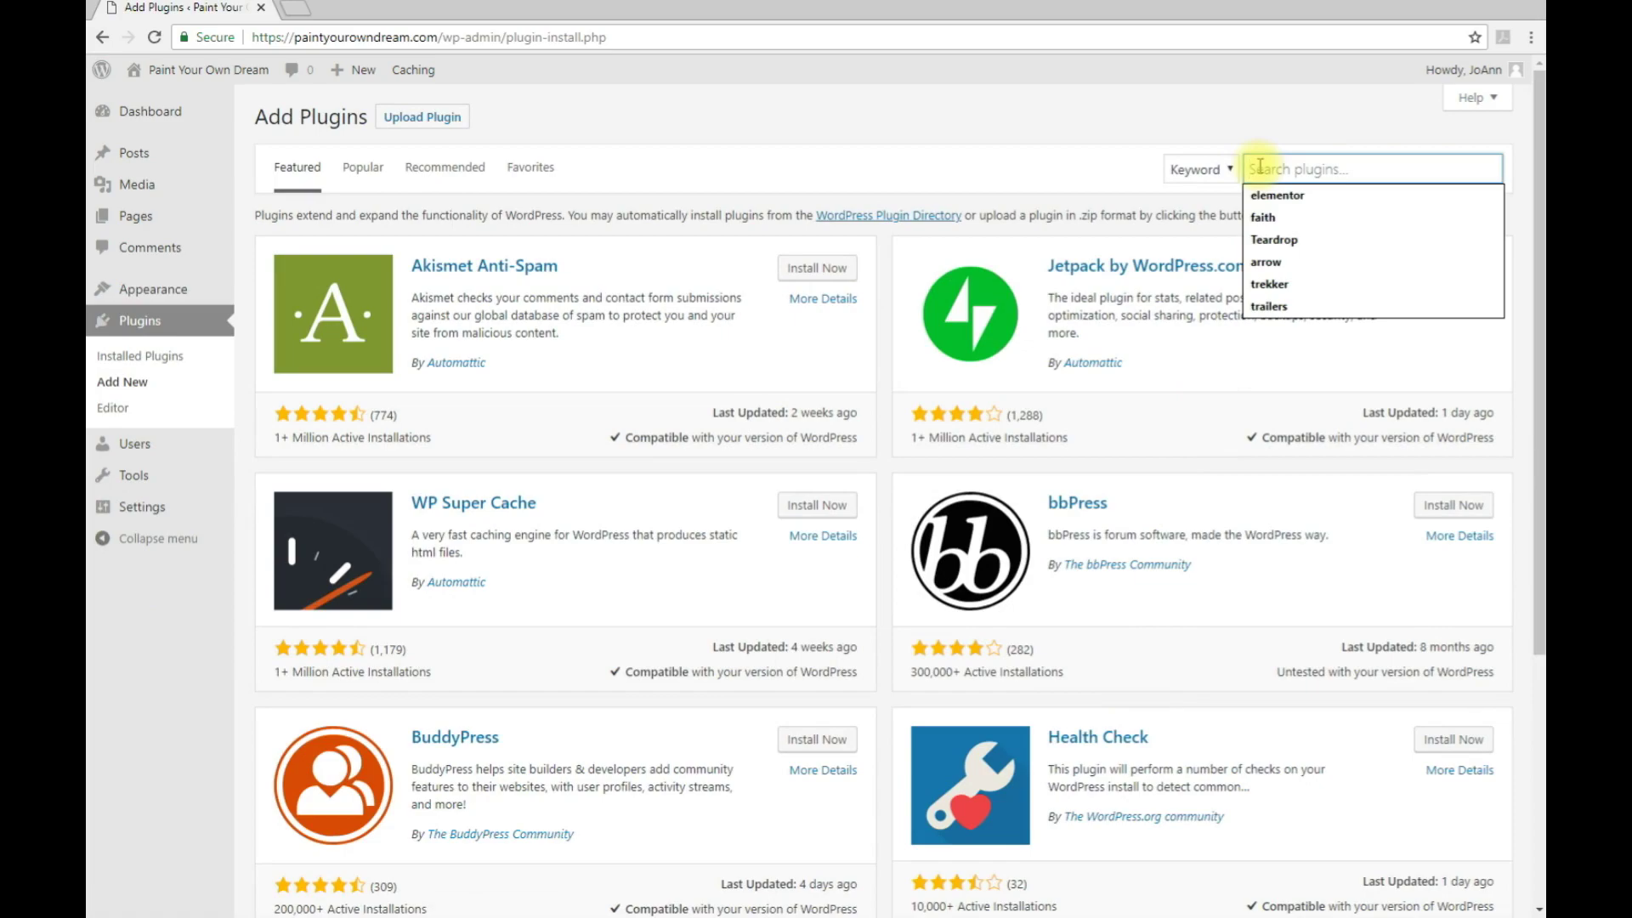
text(cl)
text(ild theme)
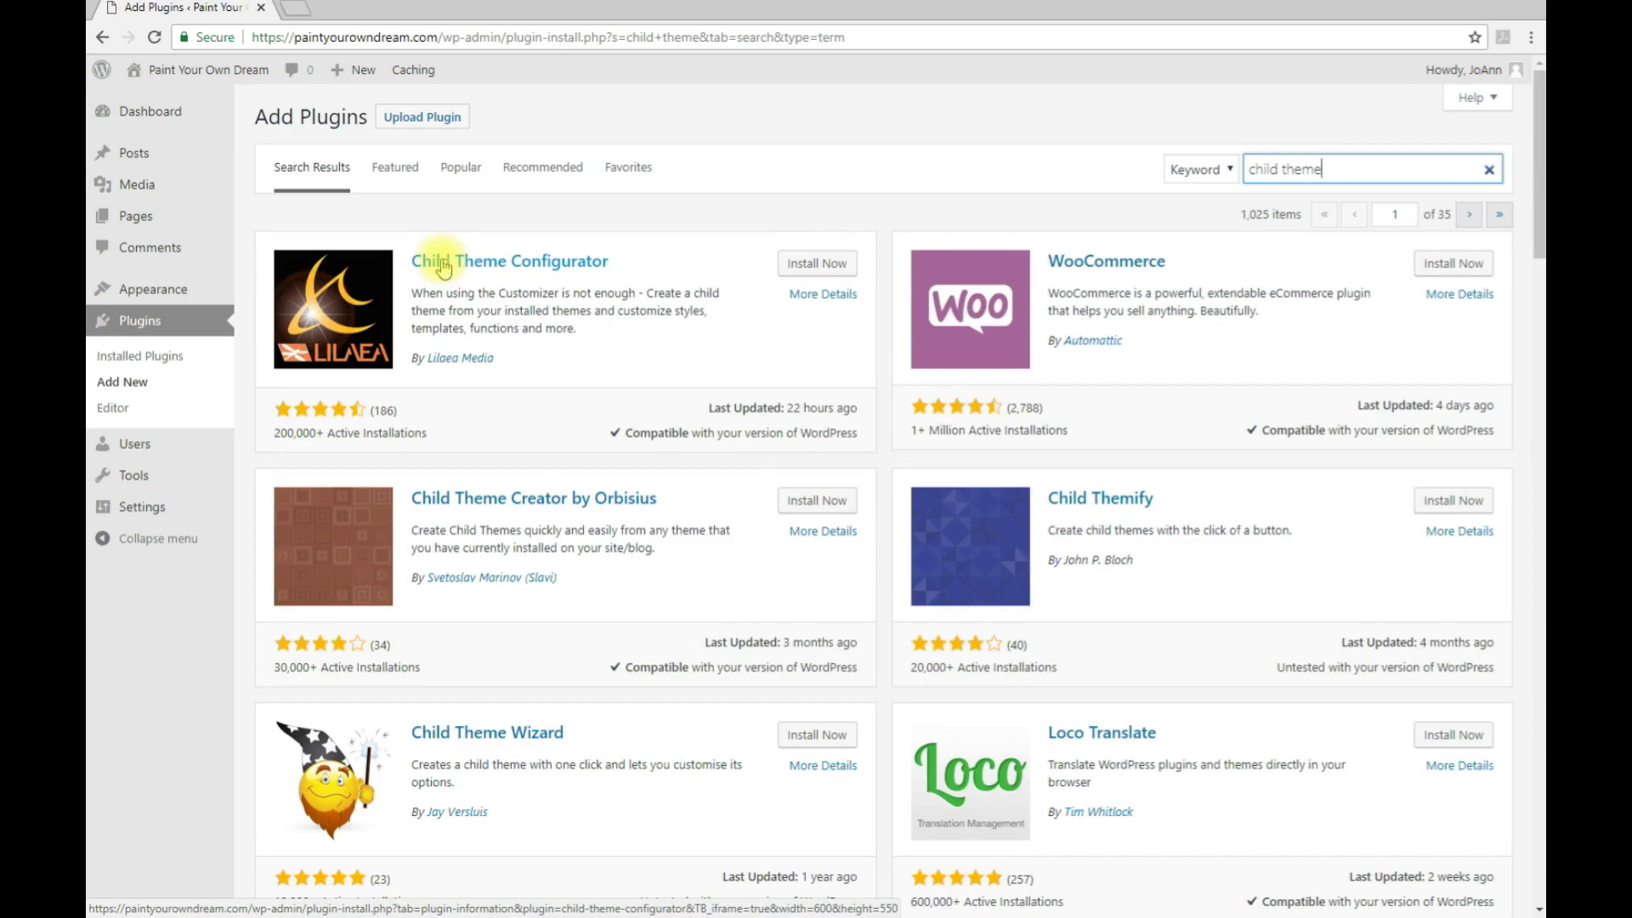
click(823, 265)
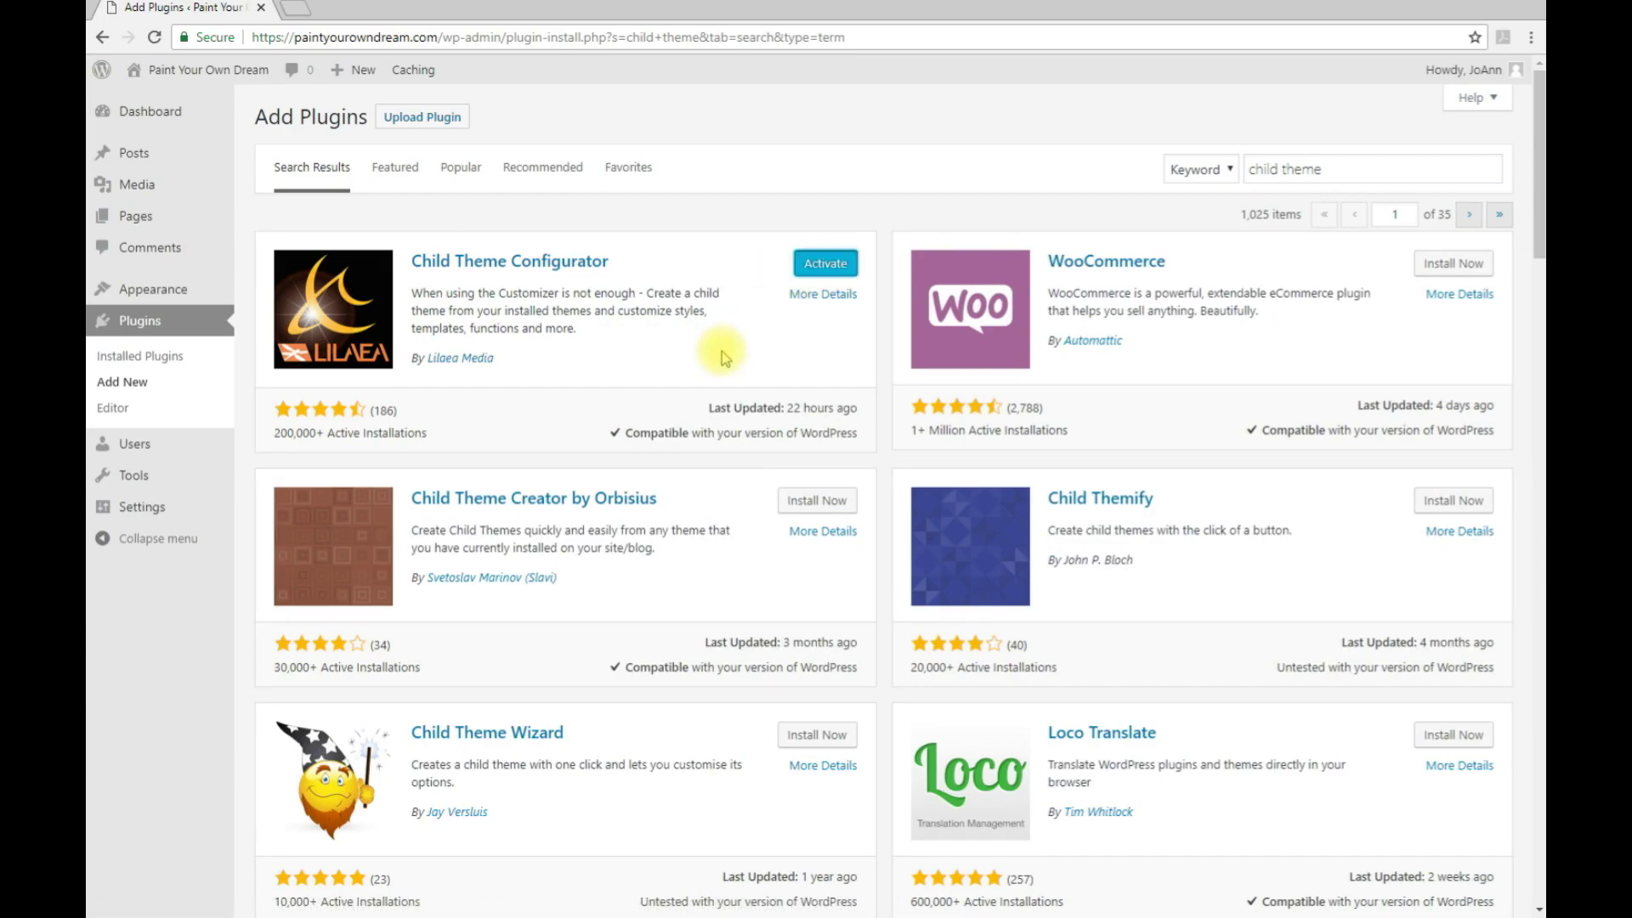
click(834, 275)
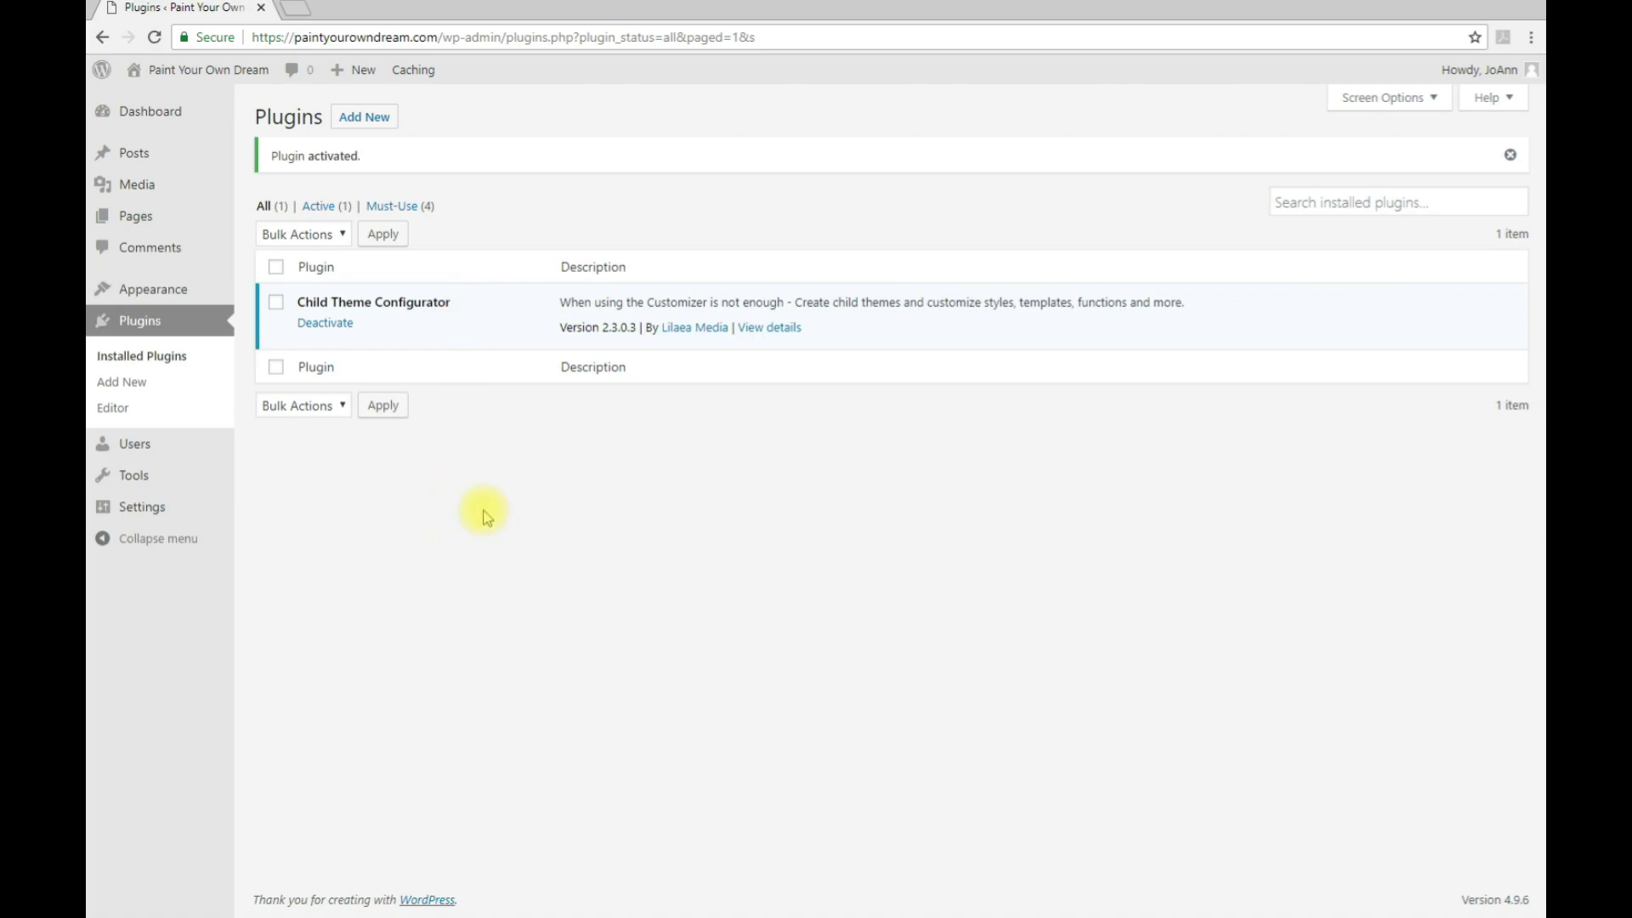
mouse_move(140, 488)
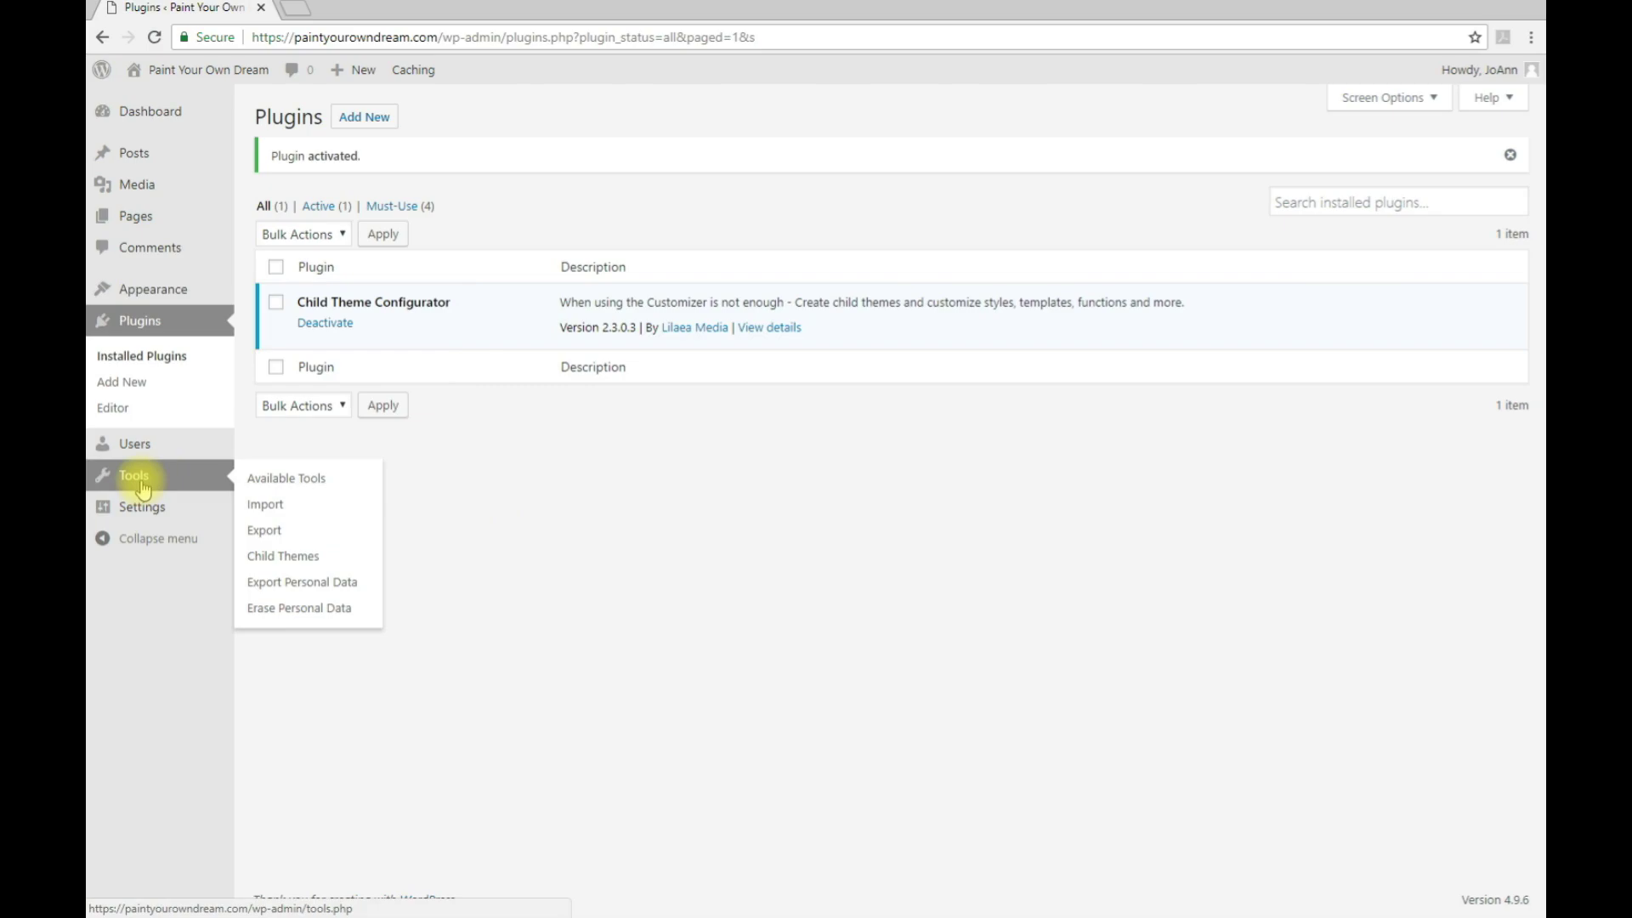
In Tools > Child Themes, pick Astra as parent, analyze it, and scroll to the create options
click(275, 561)
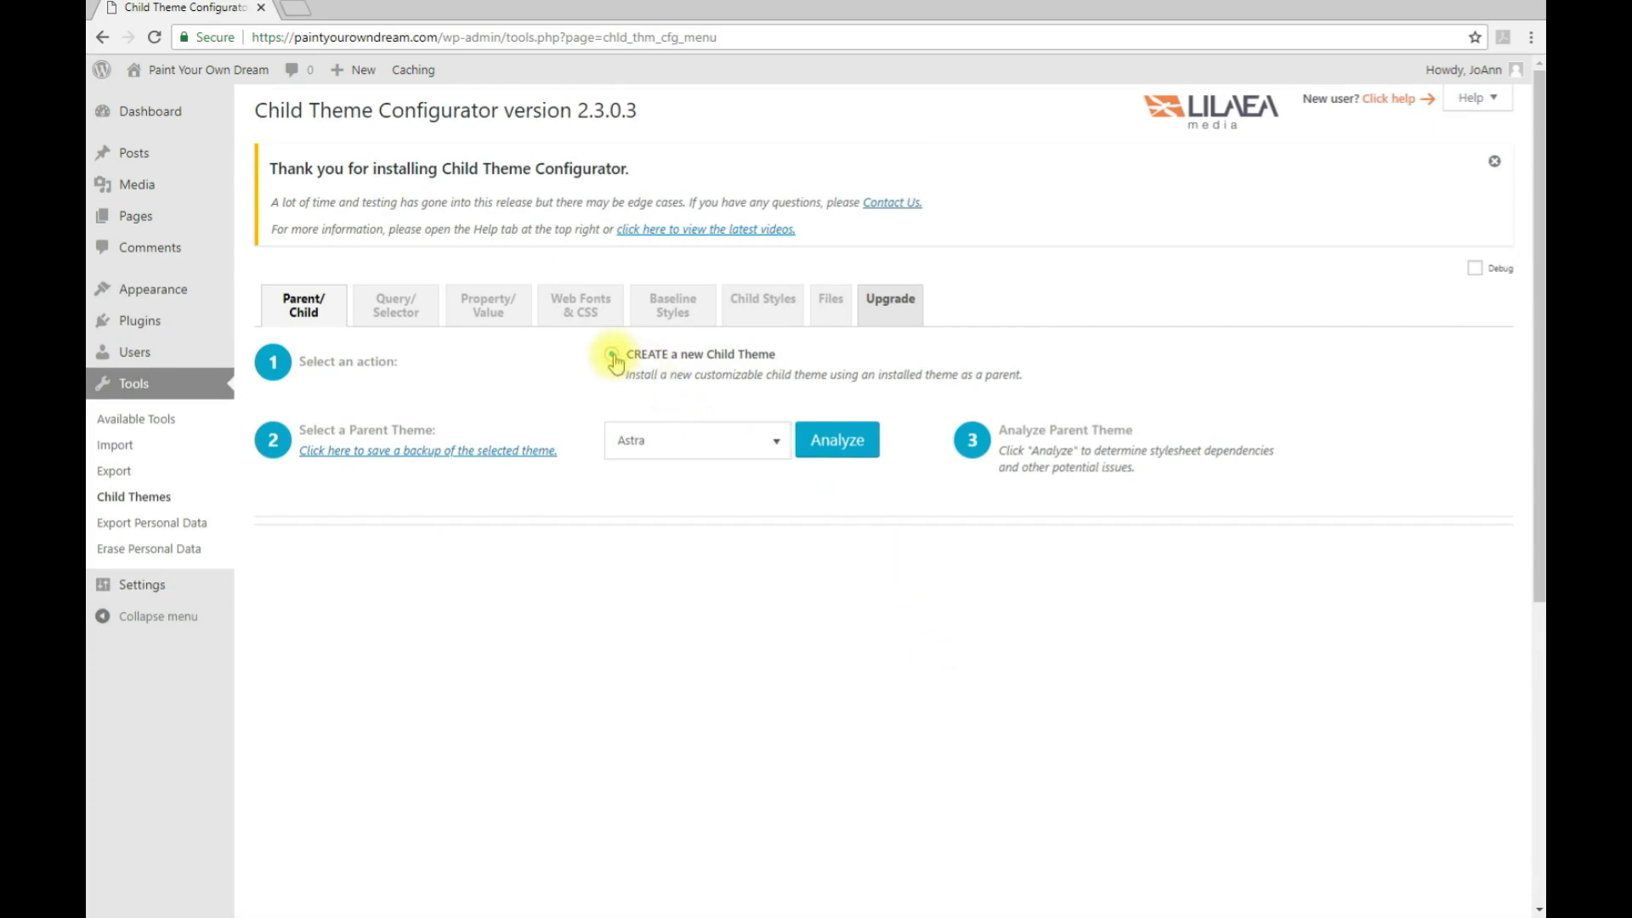
click(777, 443)
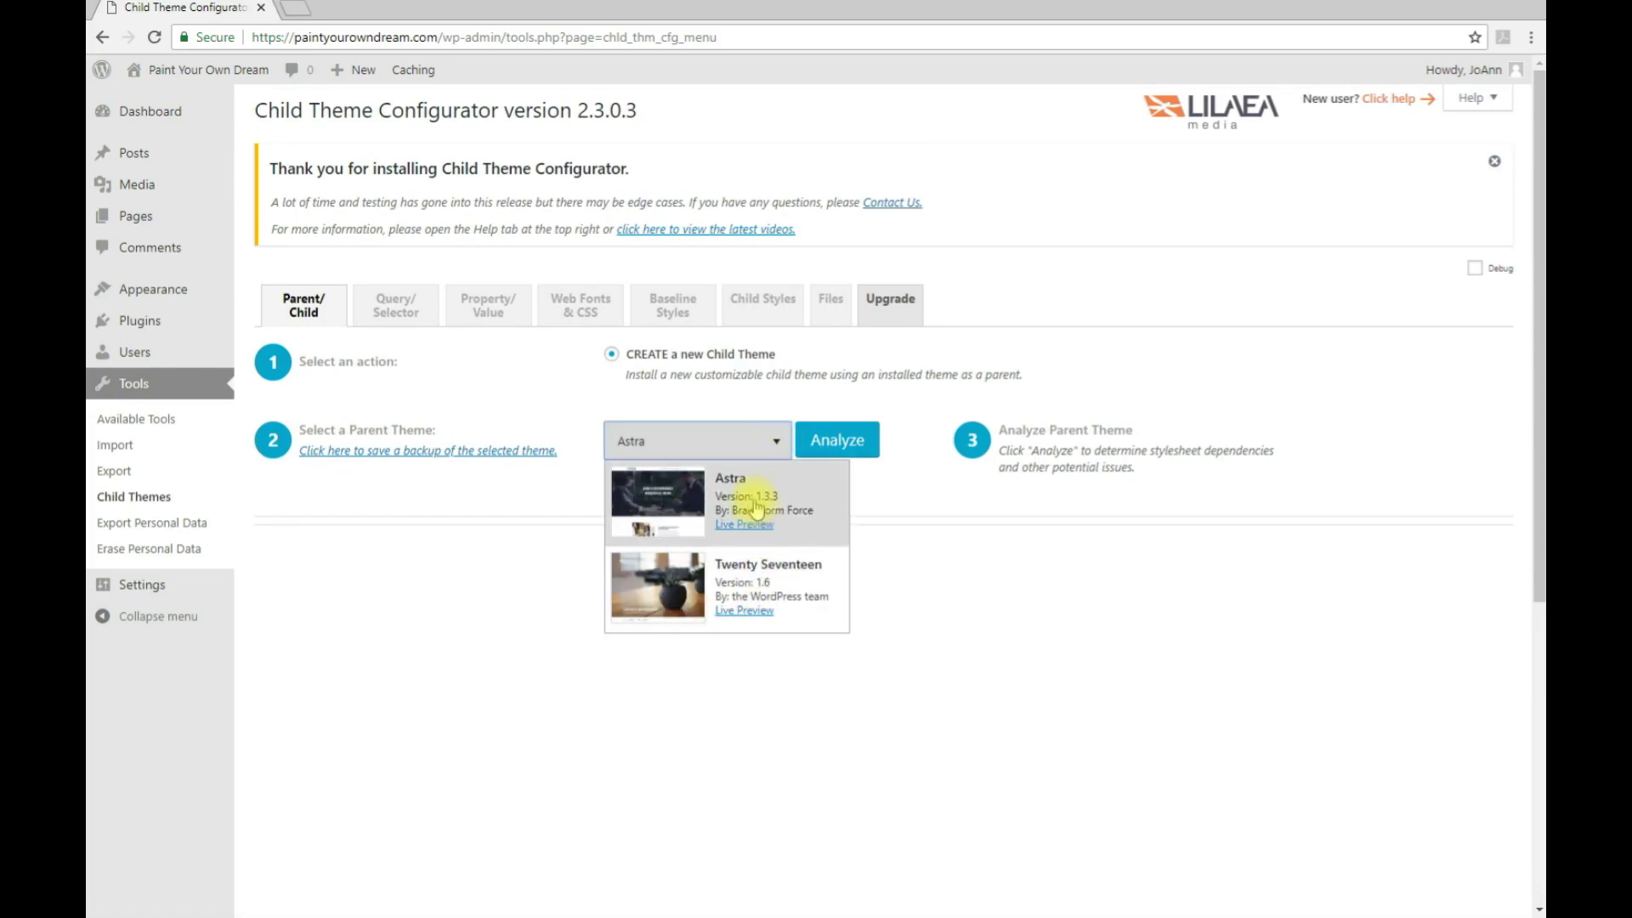
click(777, 446)
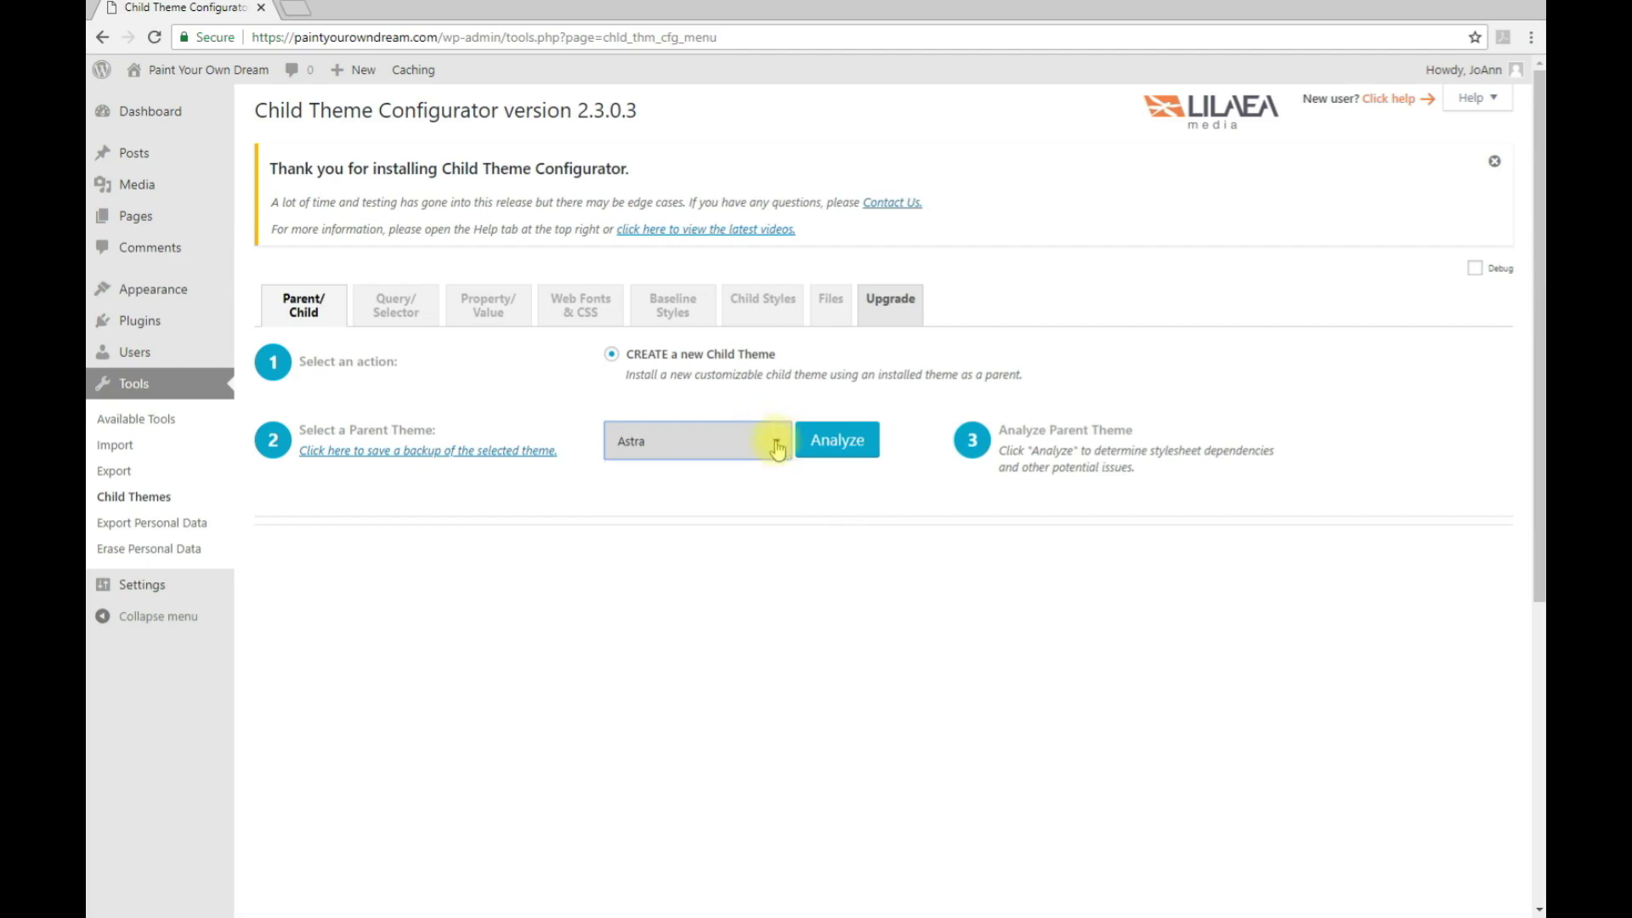
click(854, 448)
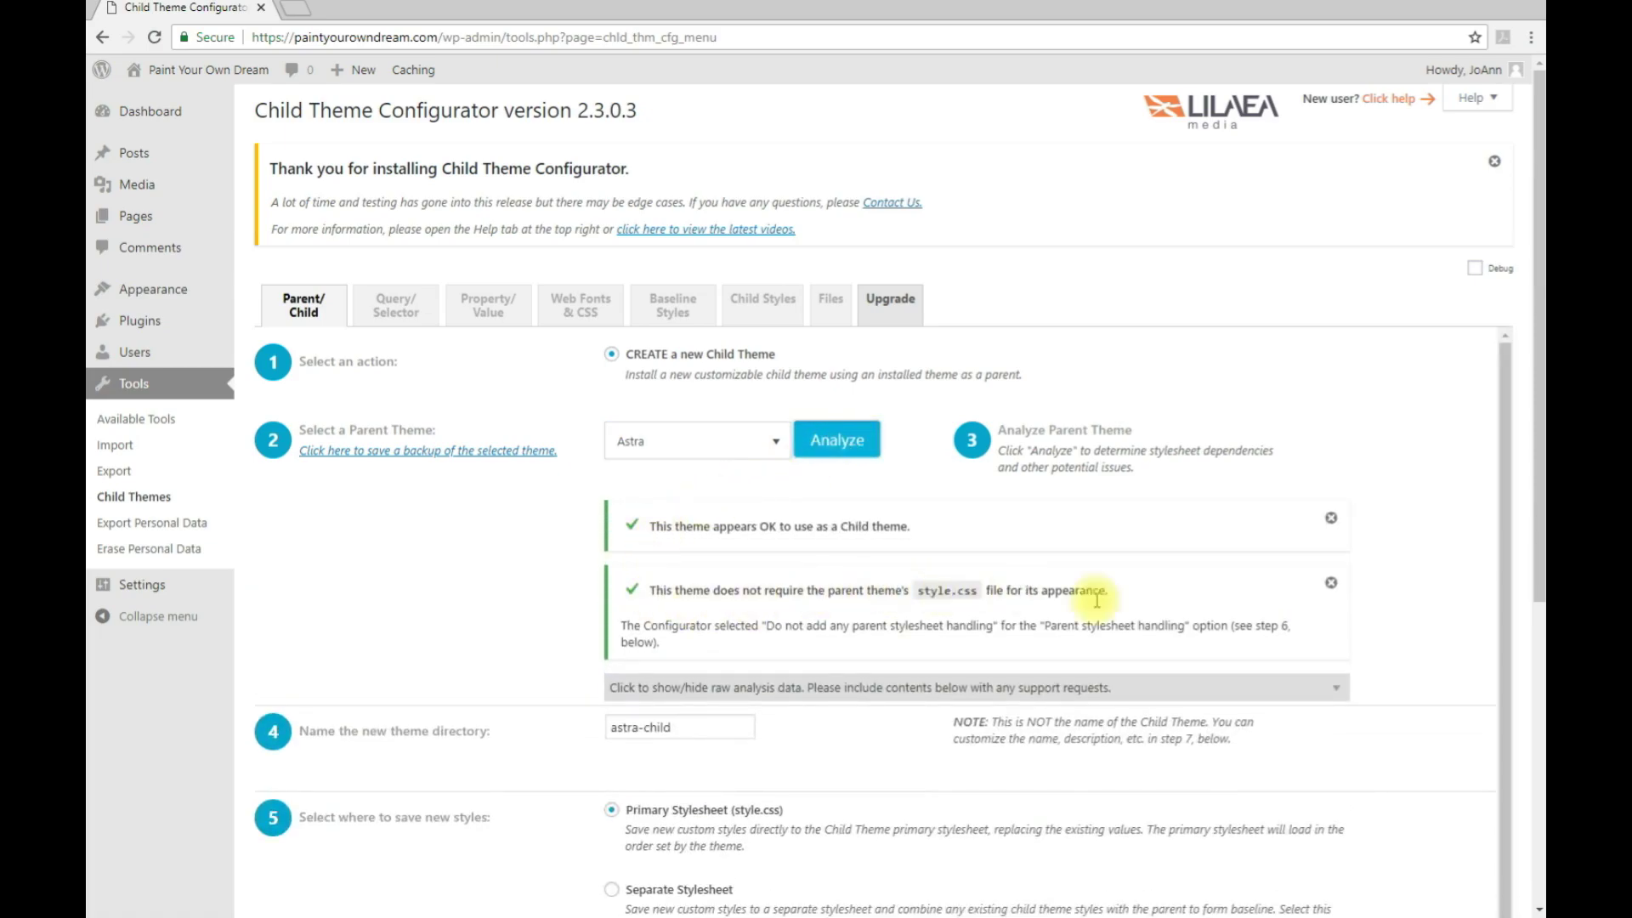
scroll(1394, 617, down, 3)
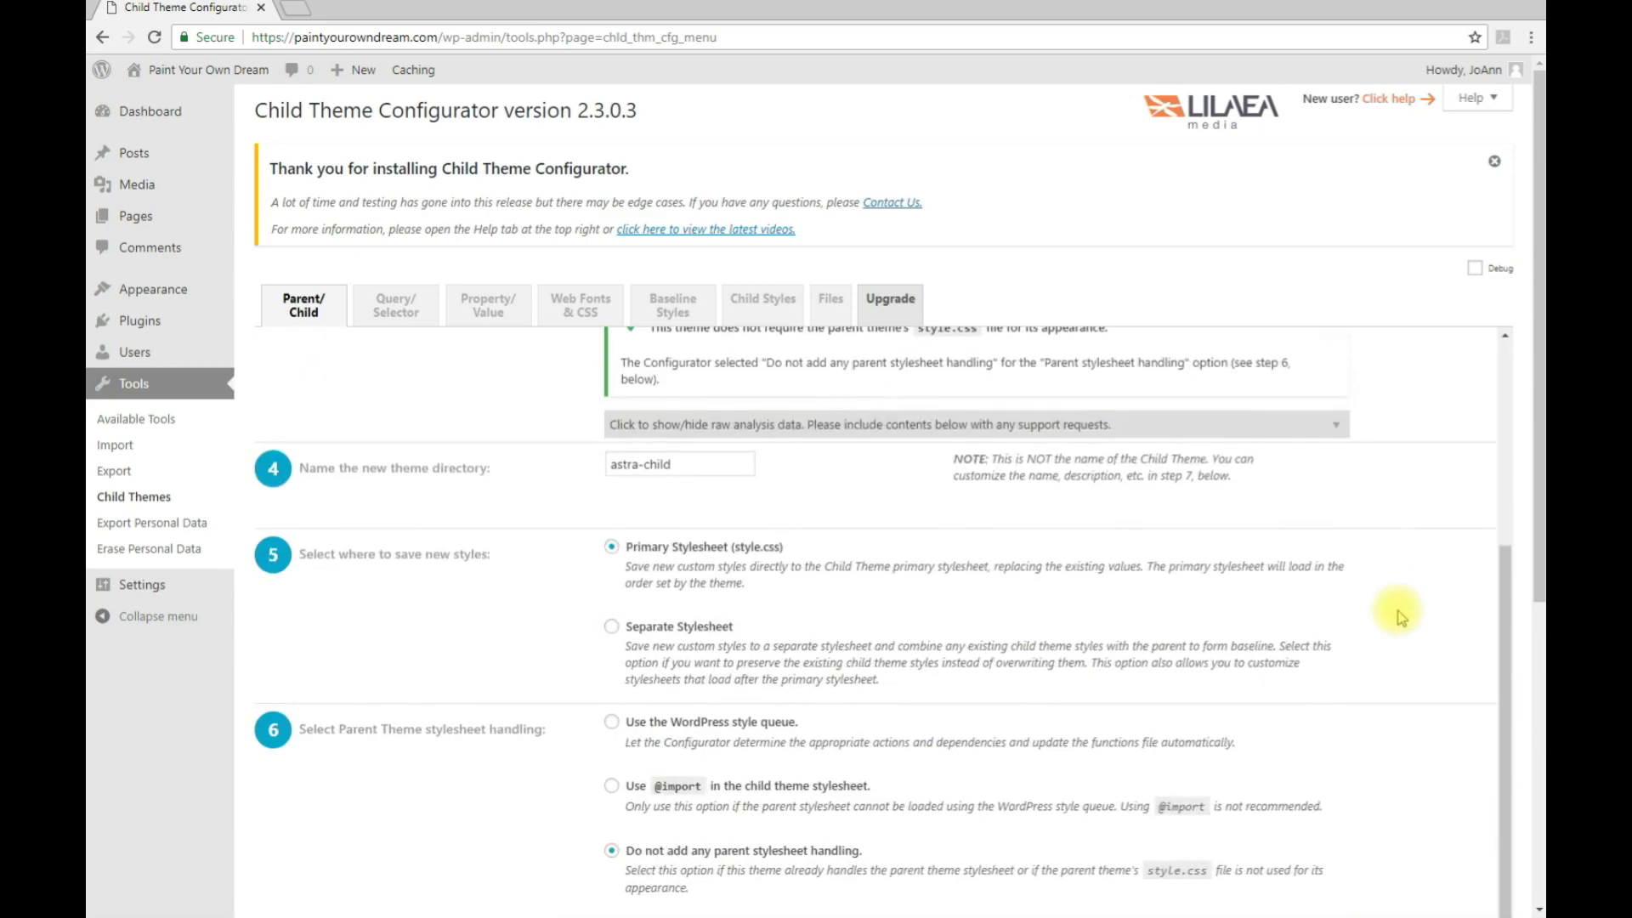
scroll(1400, 616, down, 1)
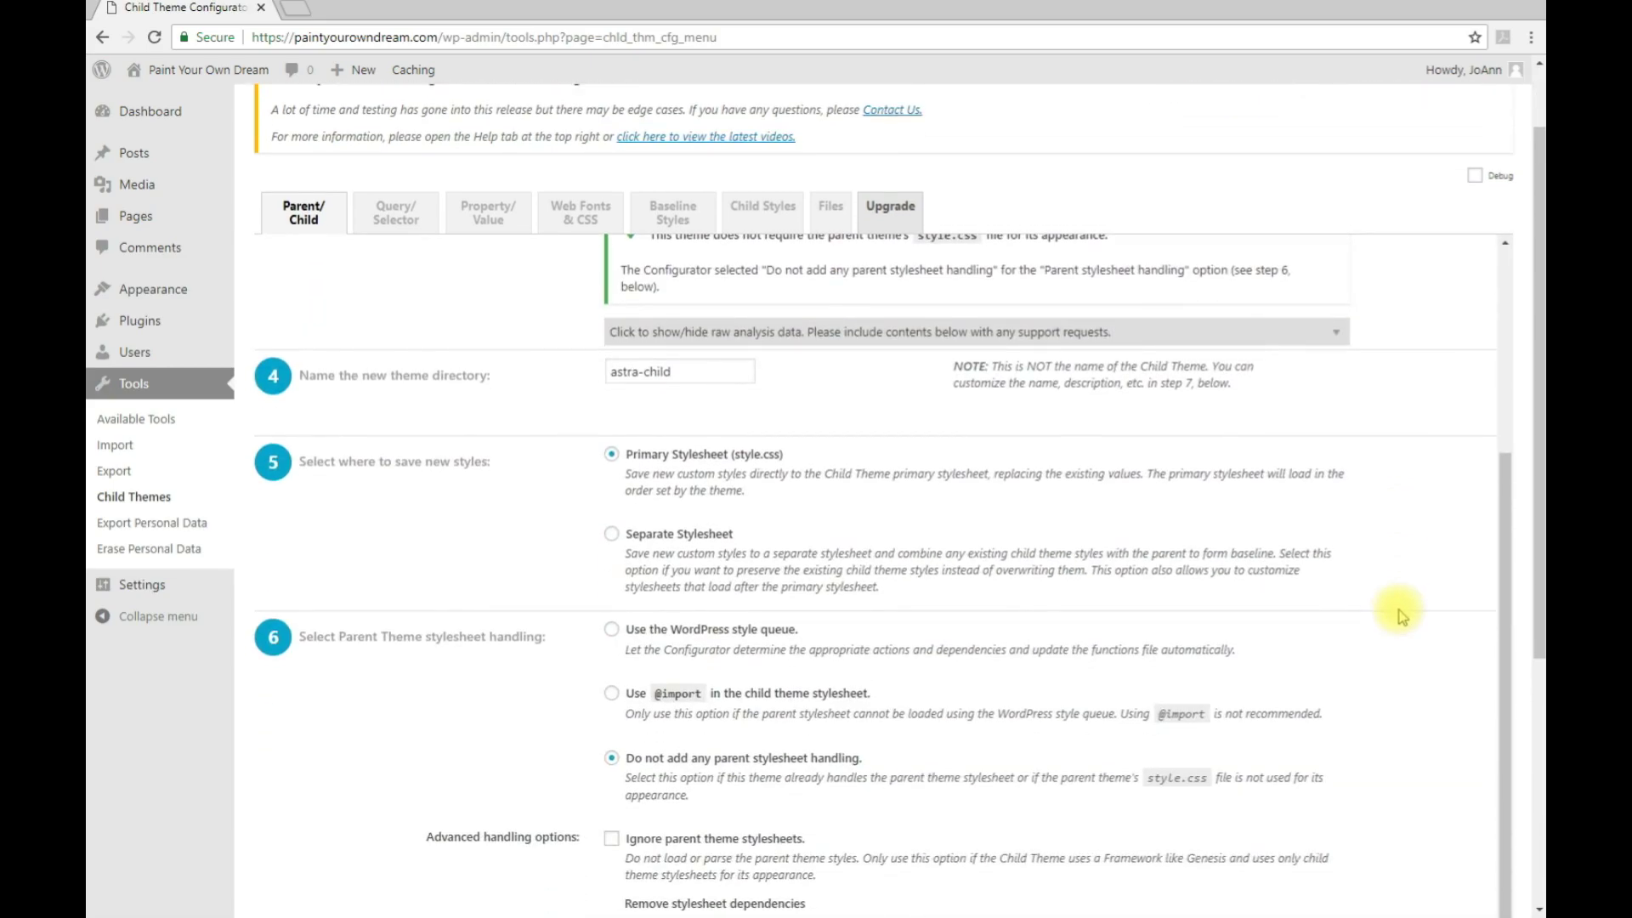
scroll(1401, 617, down, 3)
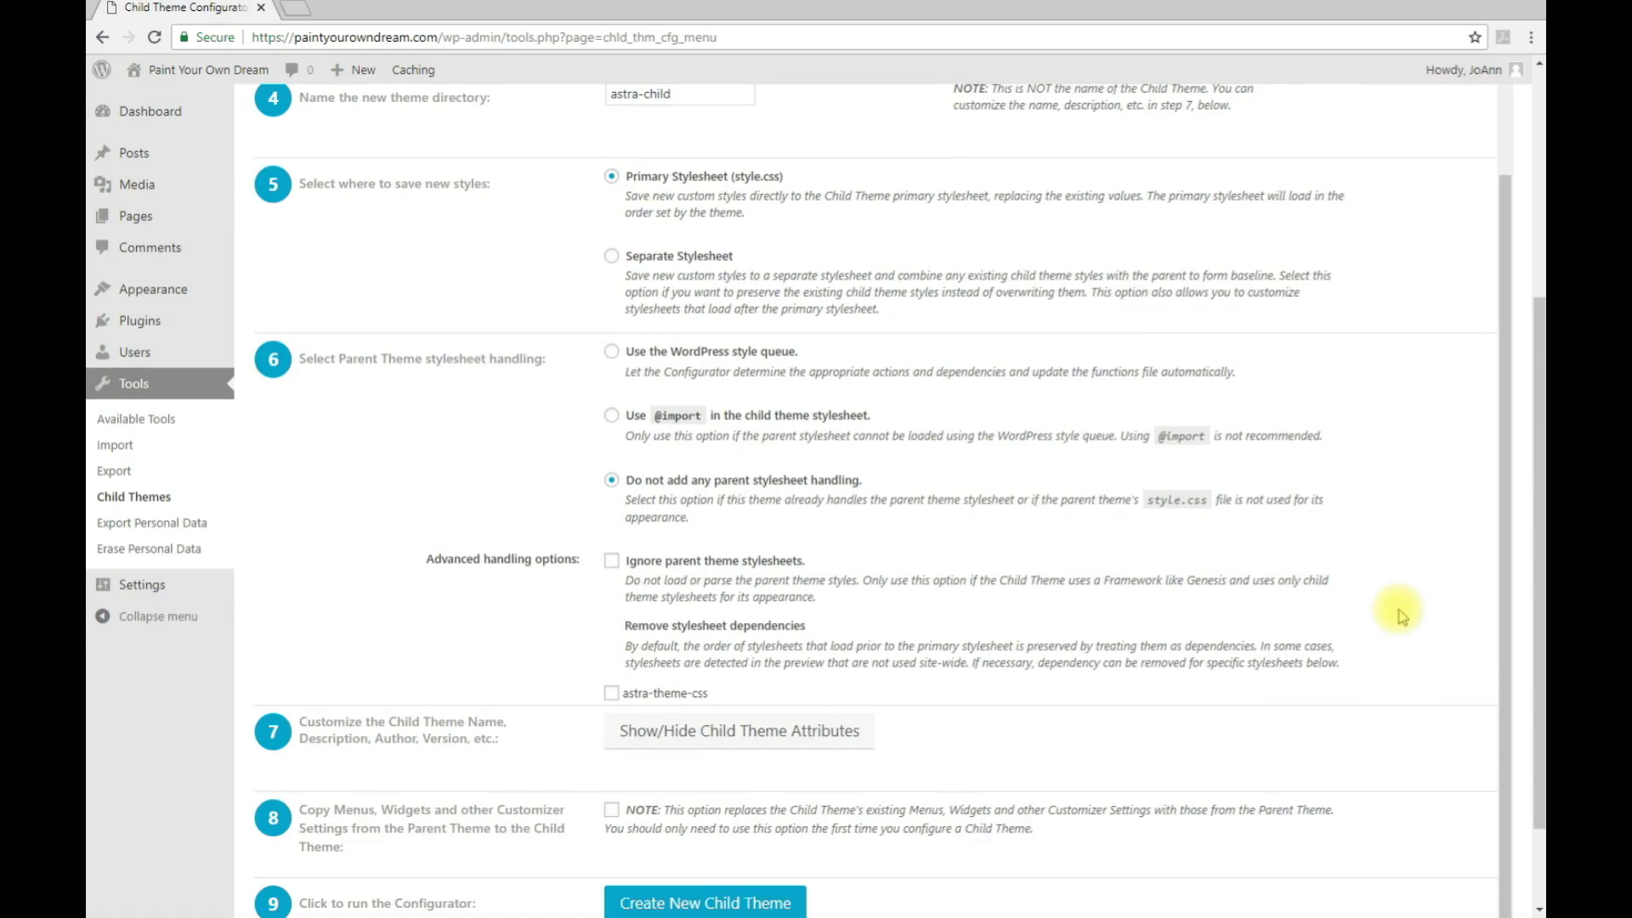
scroll(1400, 617, down, 2)
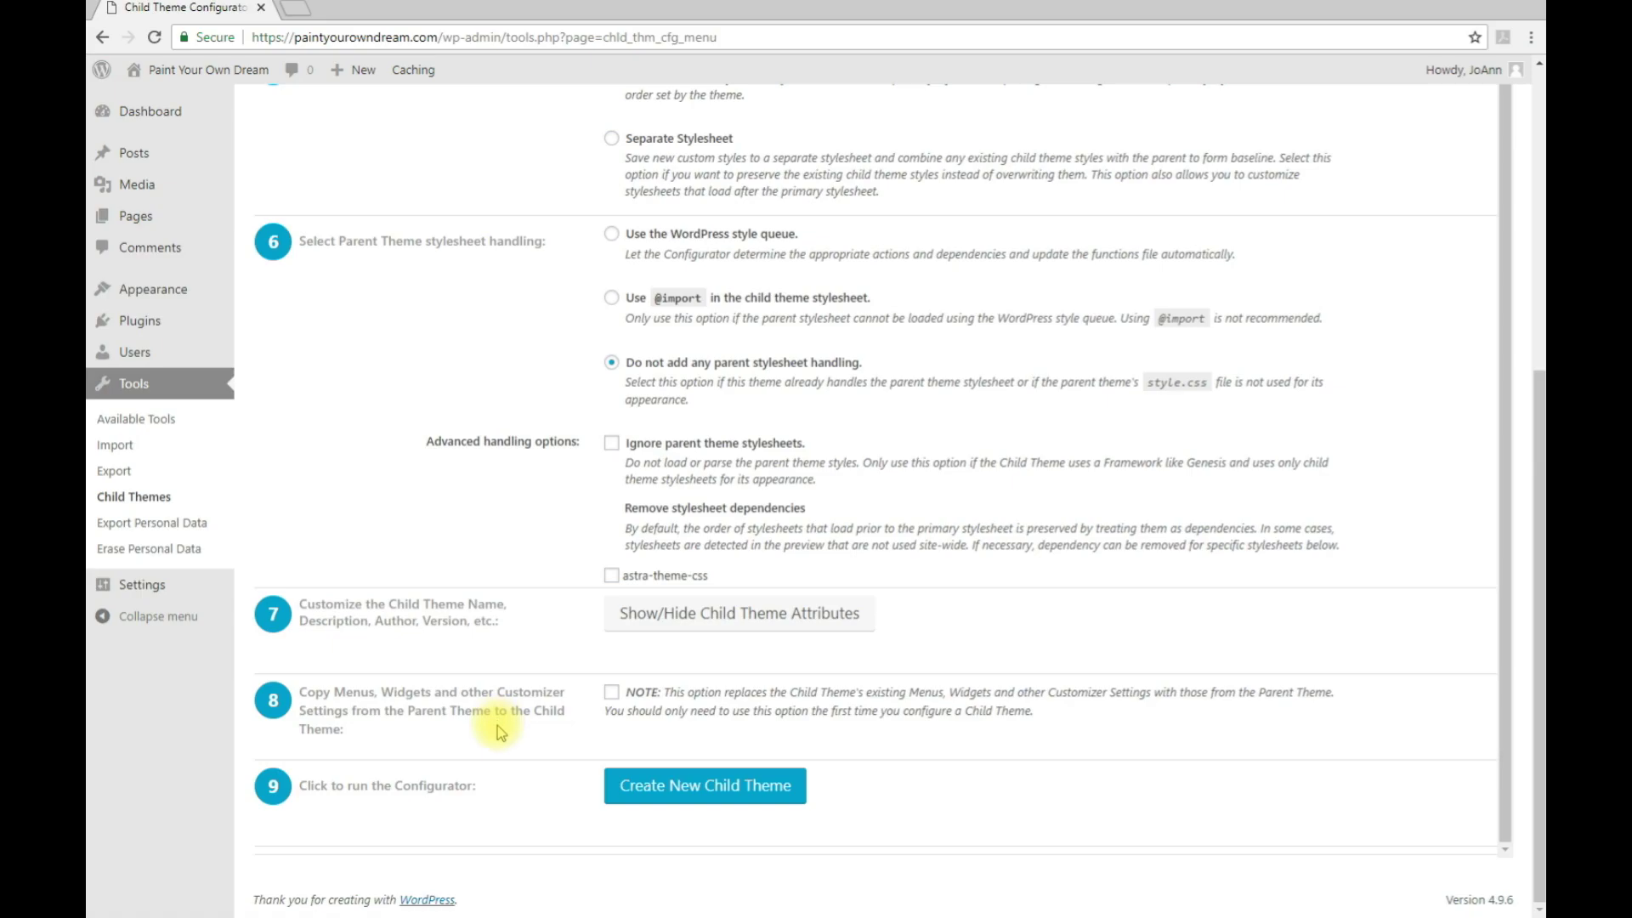
Create the new Astra Child theme and open its preview from the success notice
click(709, 796)
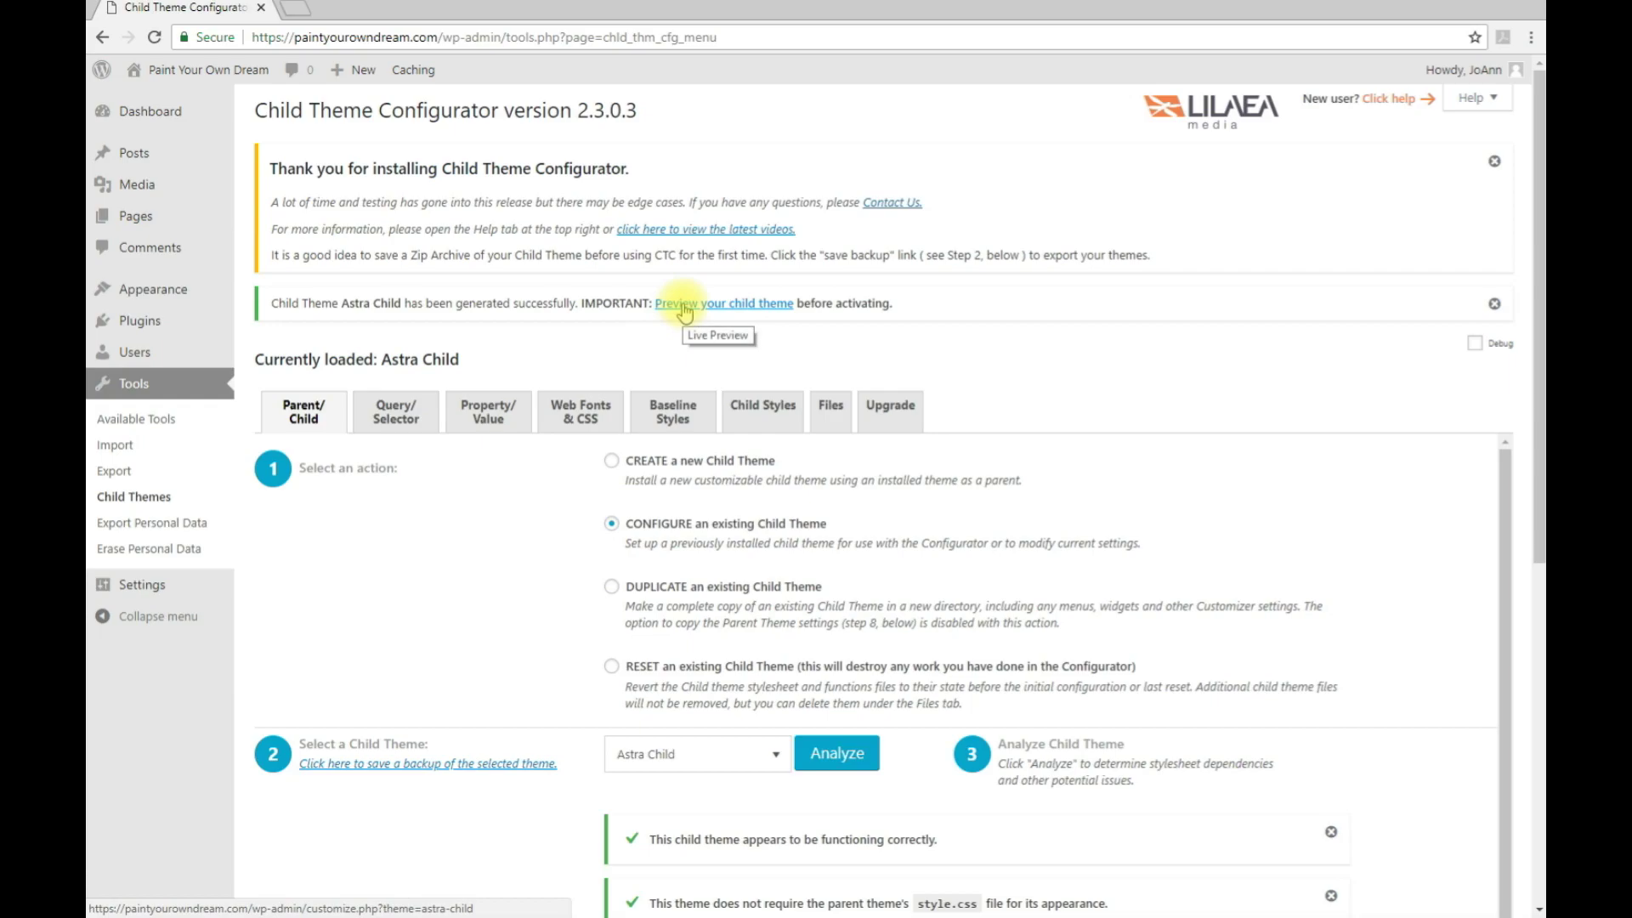
click(685, 304)
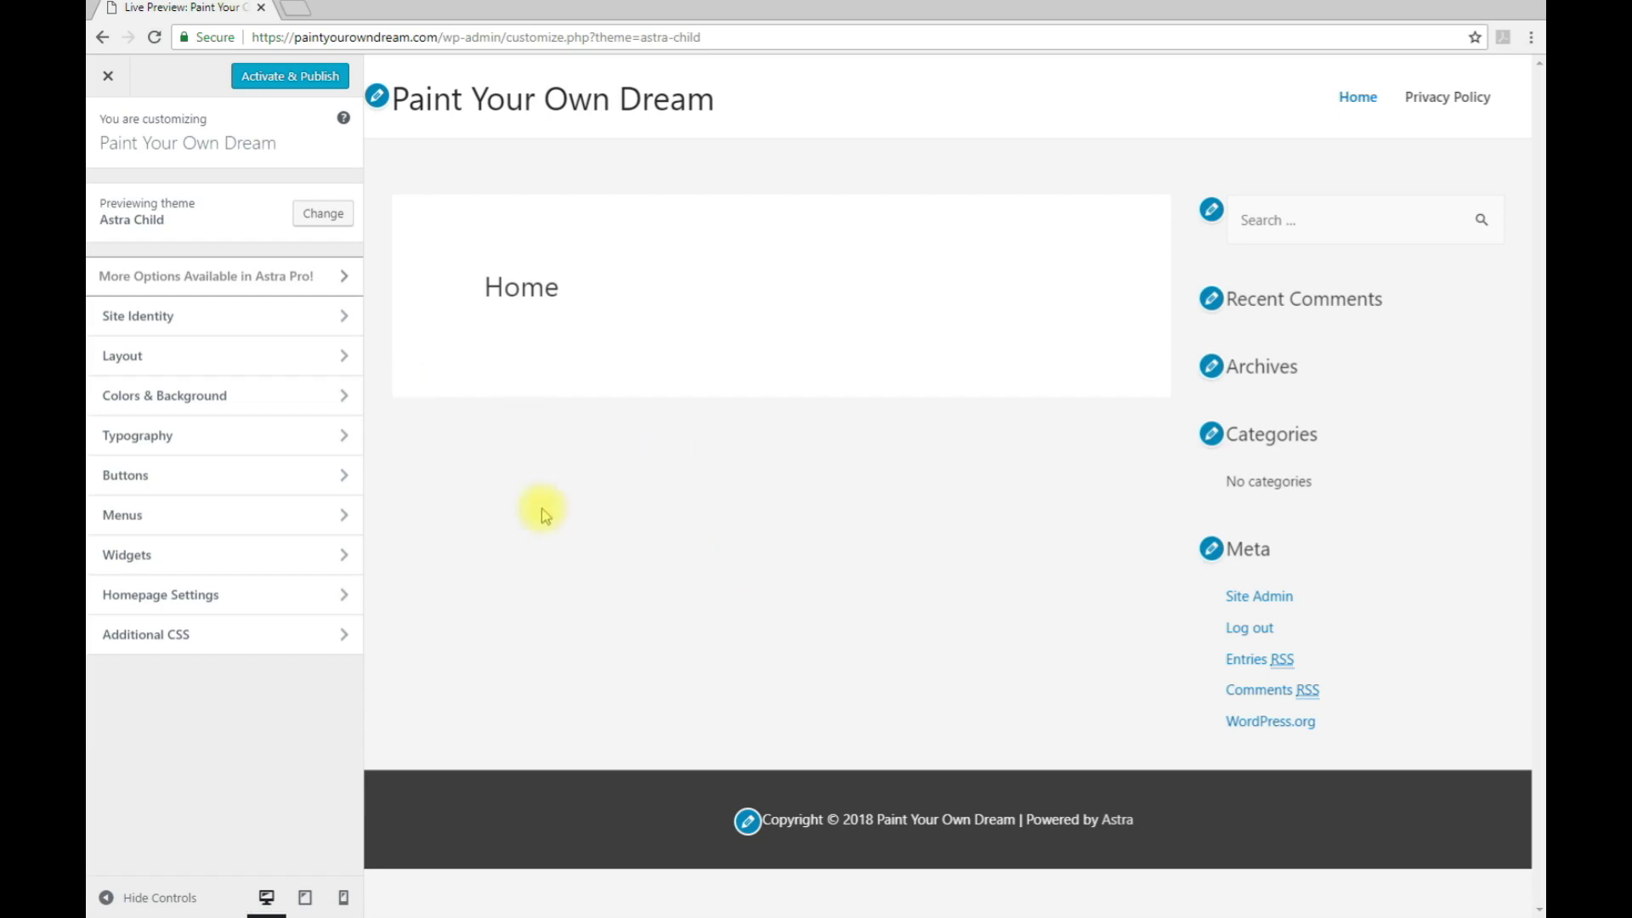
Activate and publish Astra Child from the Customizer
click(280, 78)
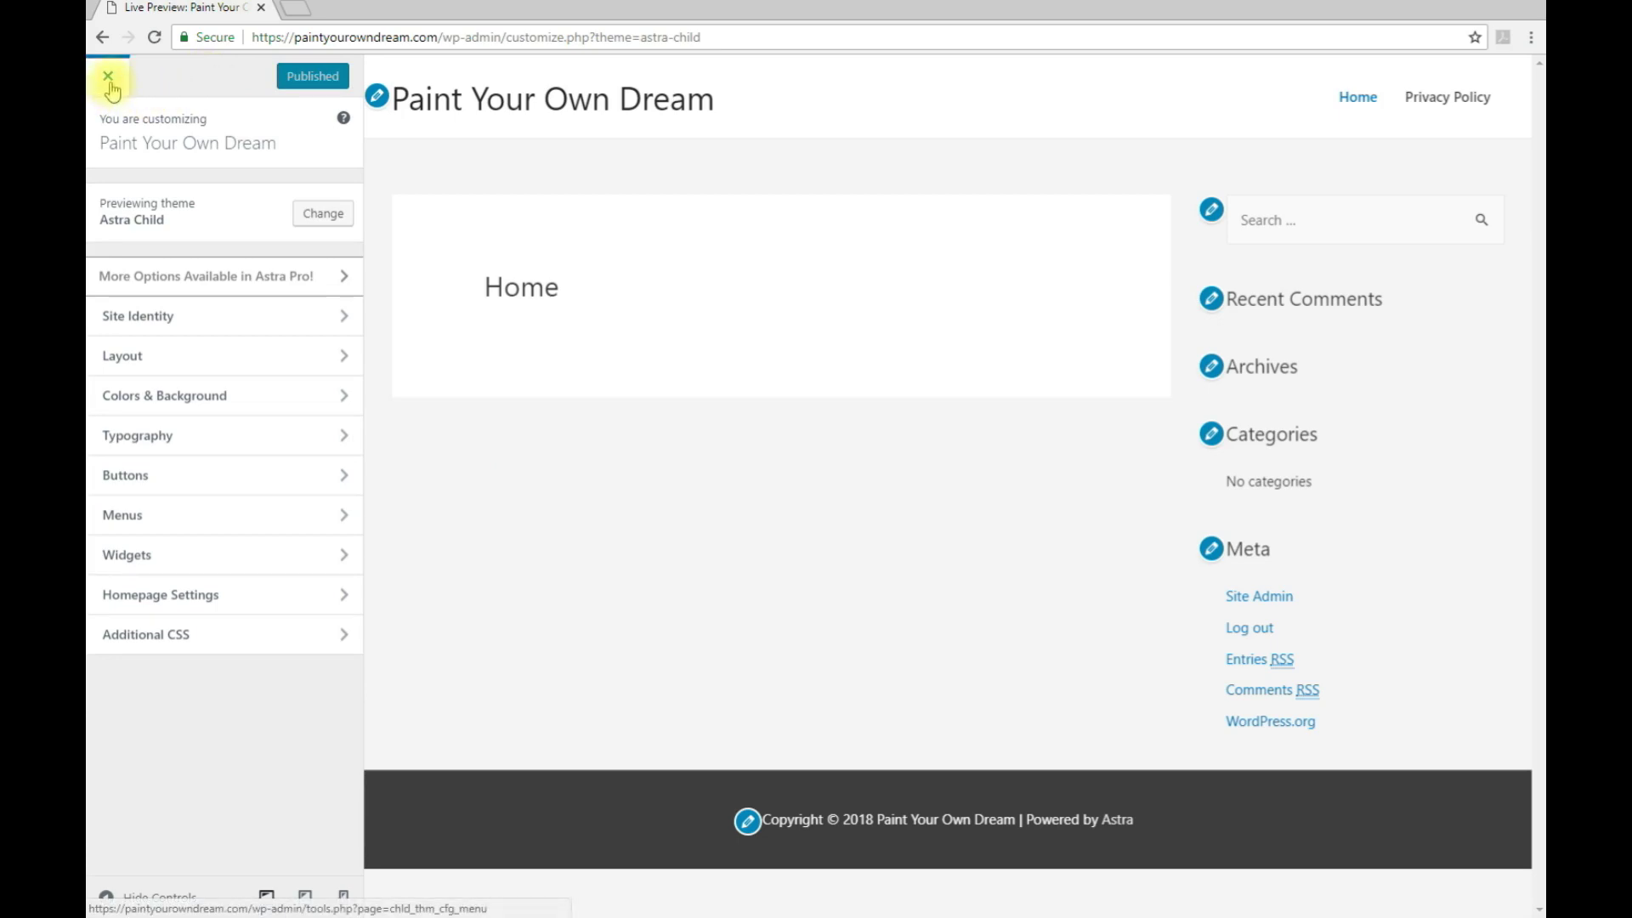
Close the Customizer and go to the Plugins list
click(110, 81)
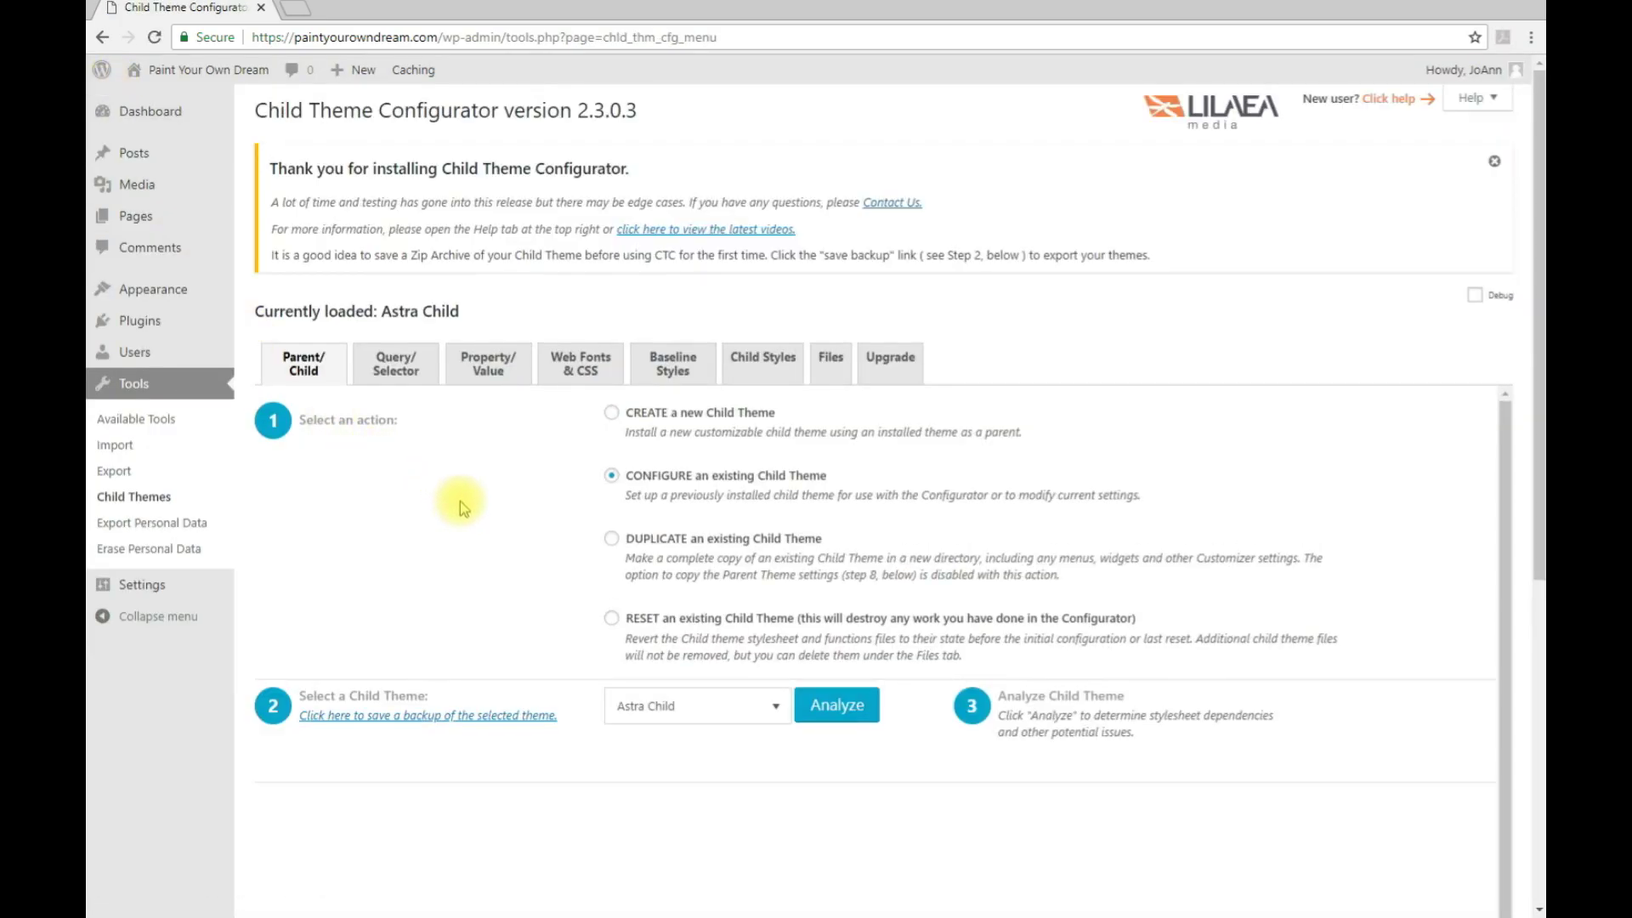
click(141, 330)
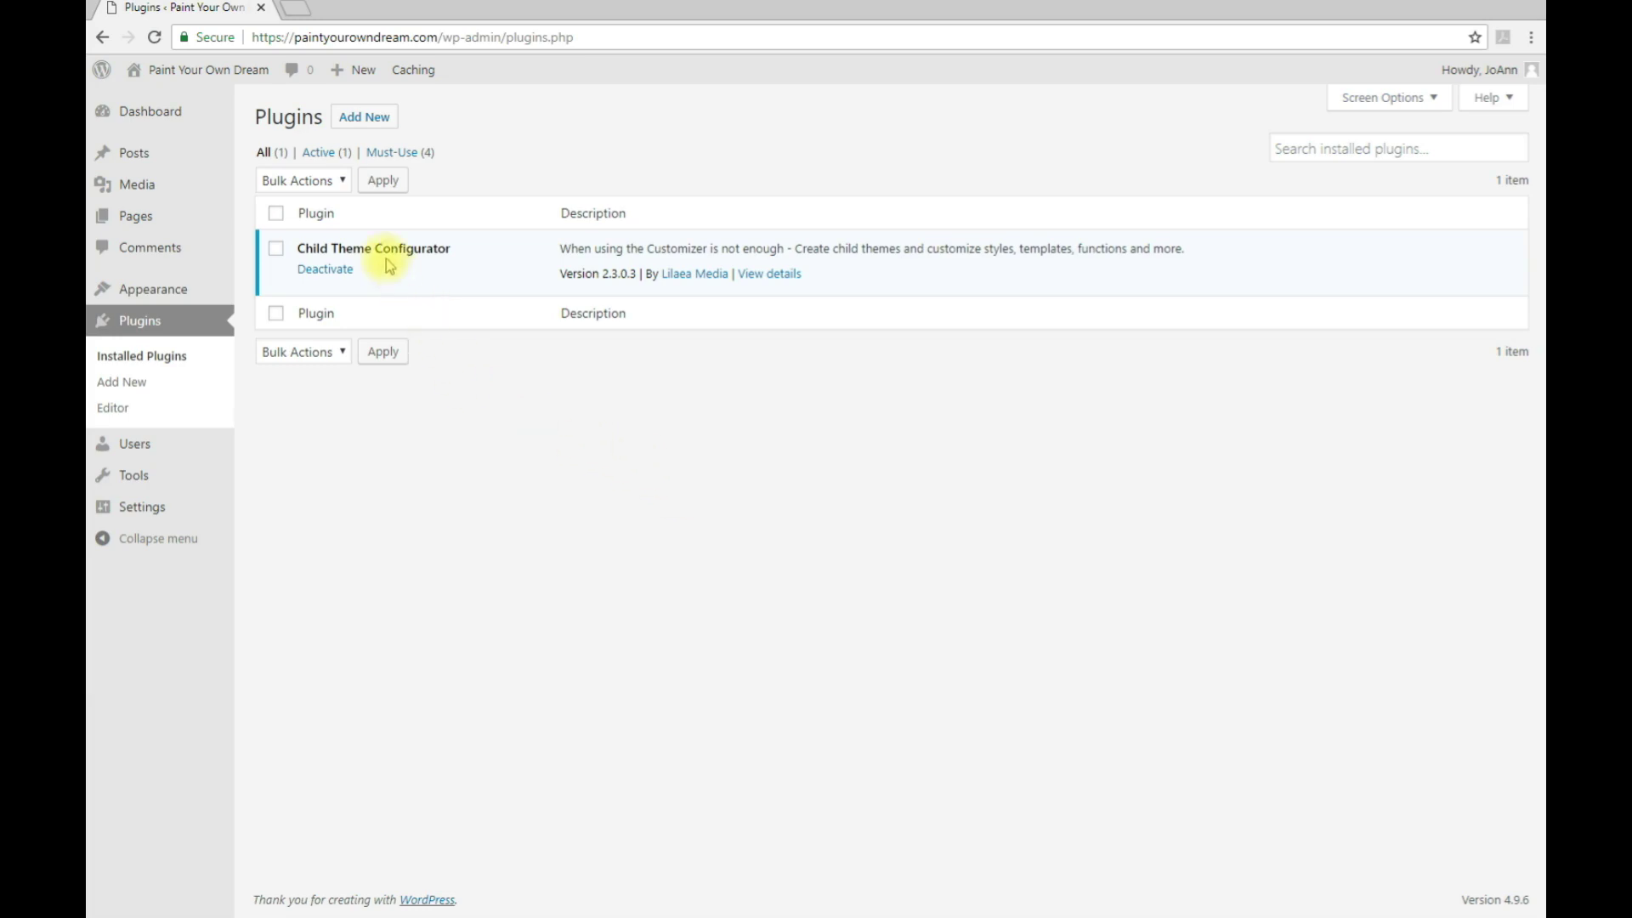
Deactivate Child Theme Configurator, then delete it along with its data
click(314, 273)
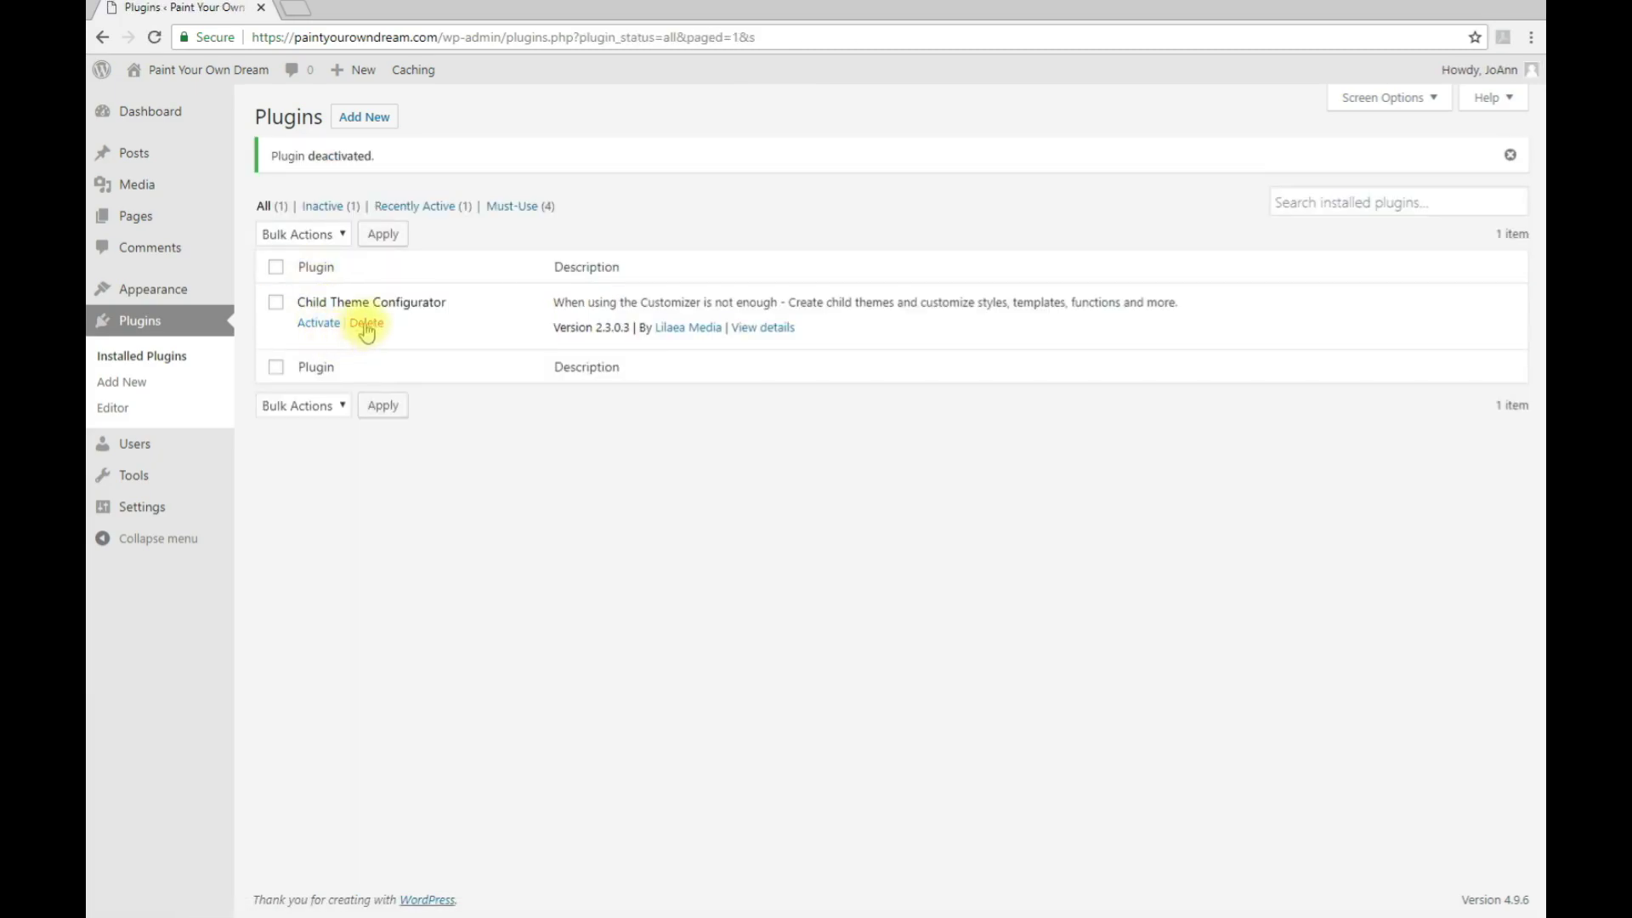
click(372, 327)
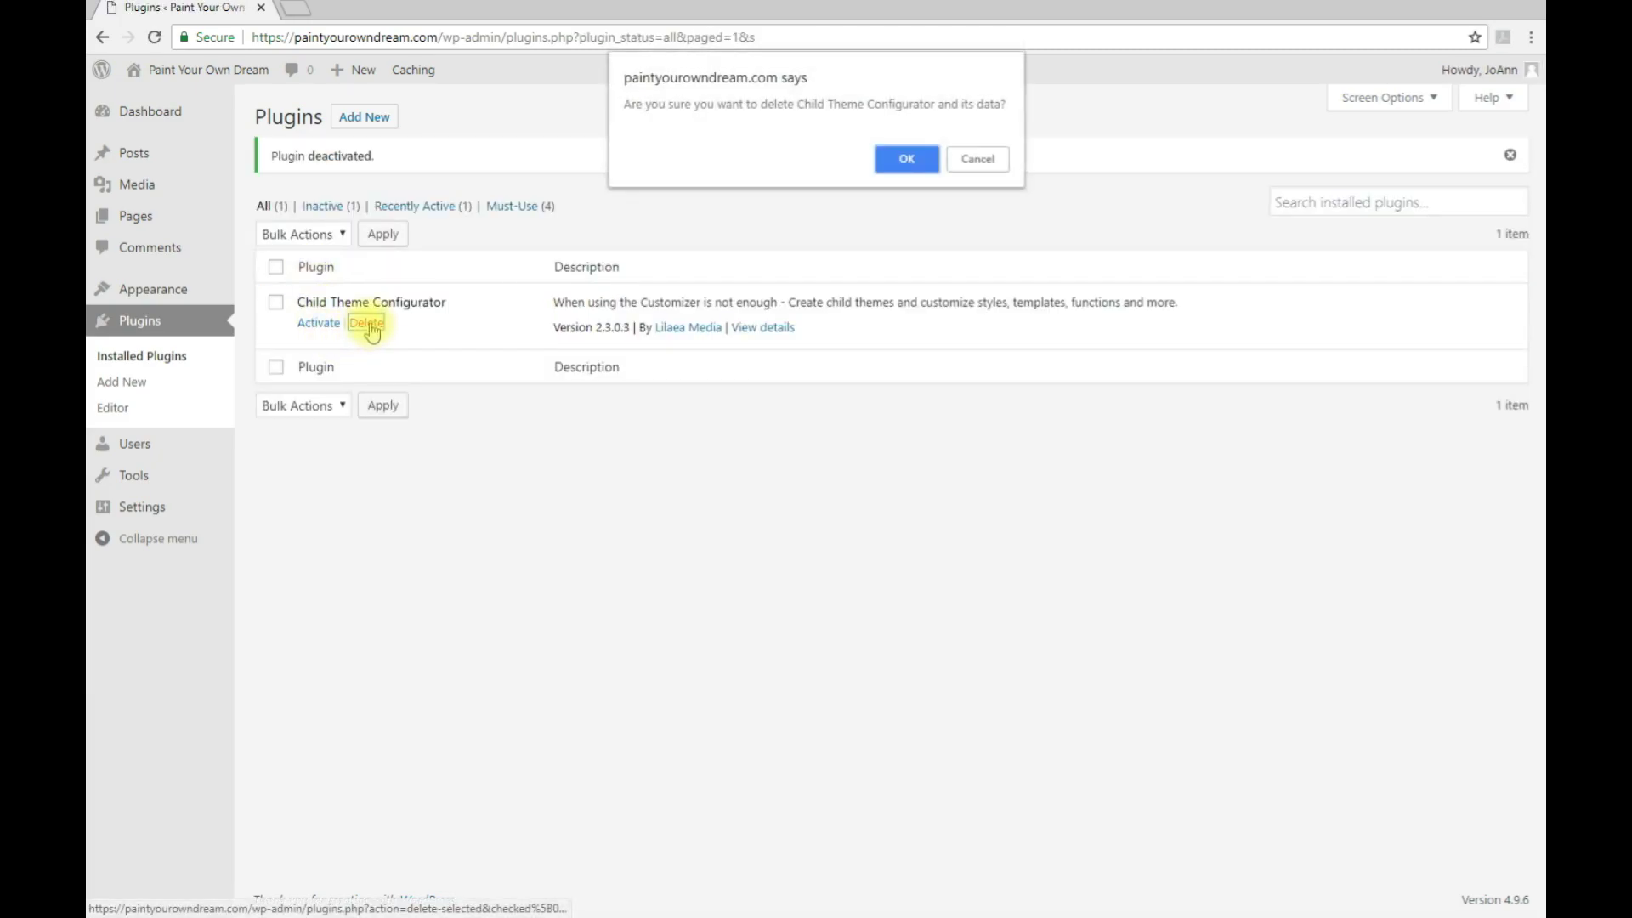
click(906, 162)
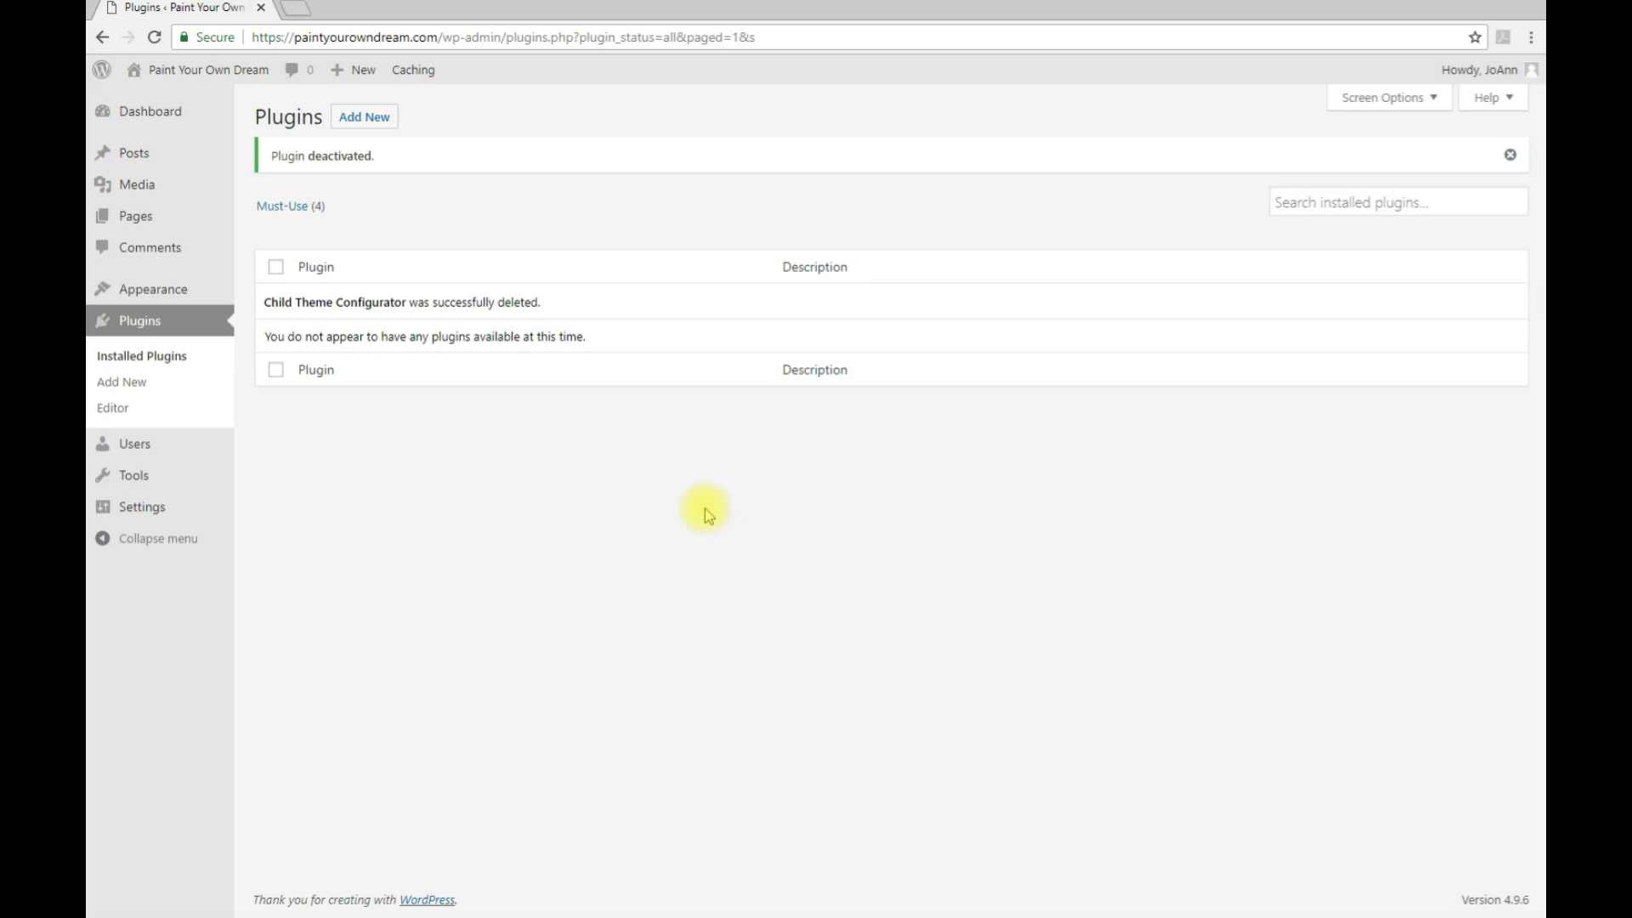
Search new plugins for 'astra a', review Astra Starter Sites' details, and install it
click(372, 124)
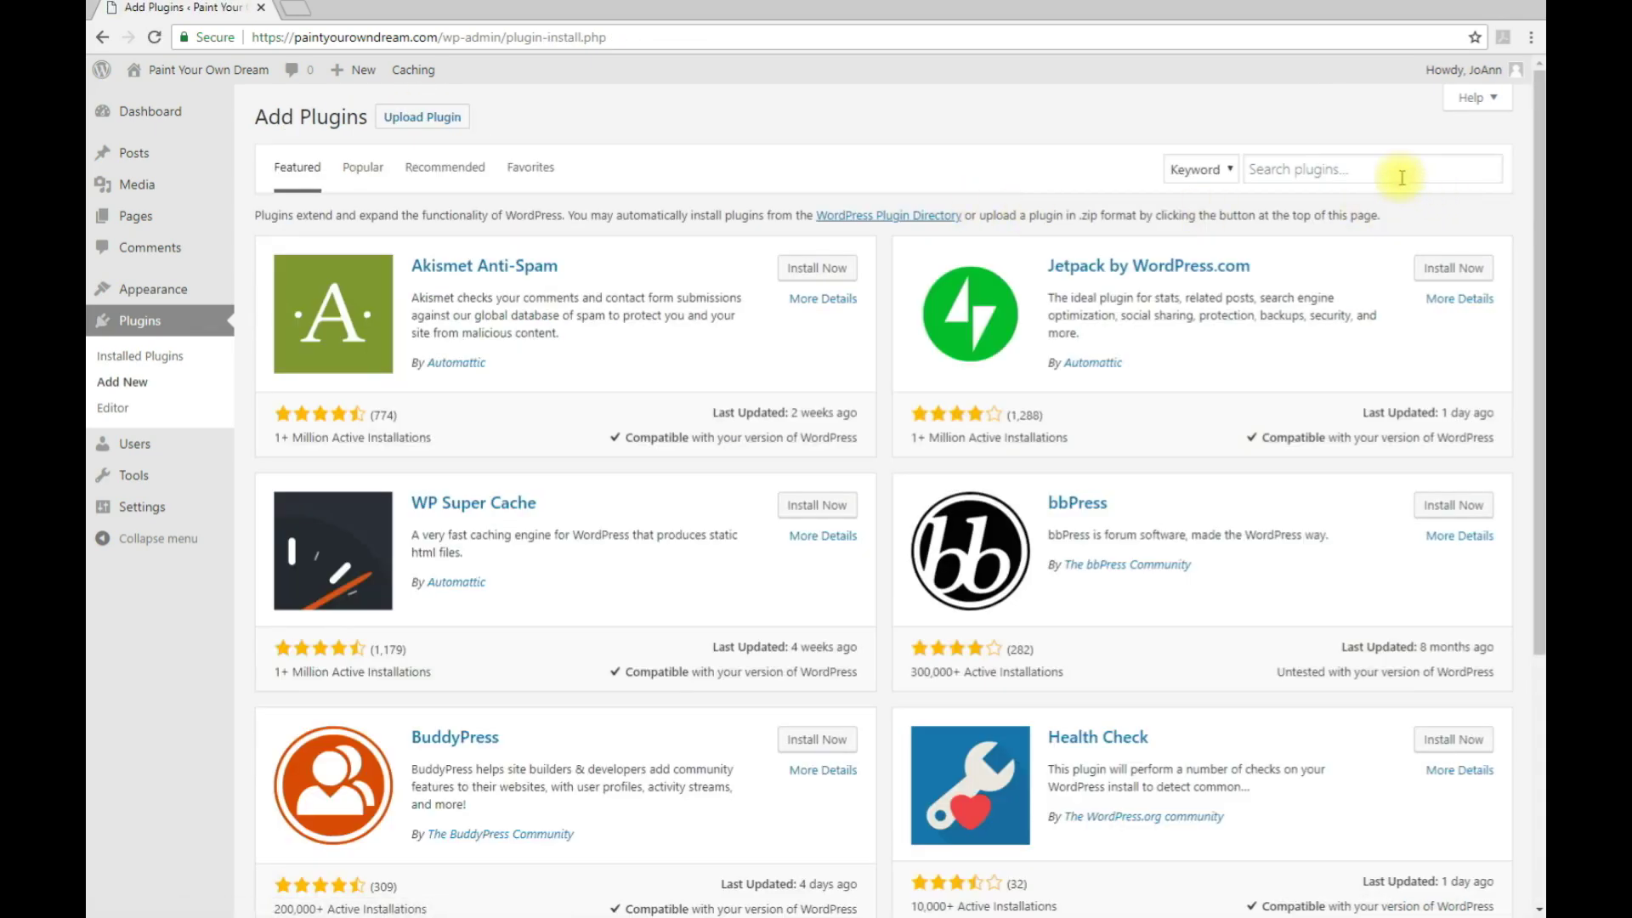
click(1385, 174)
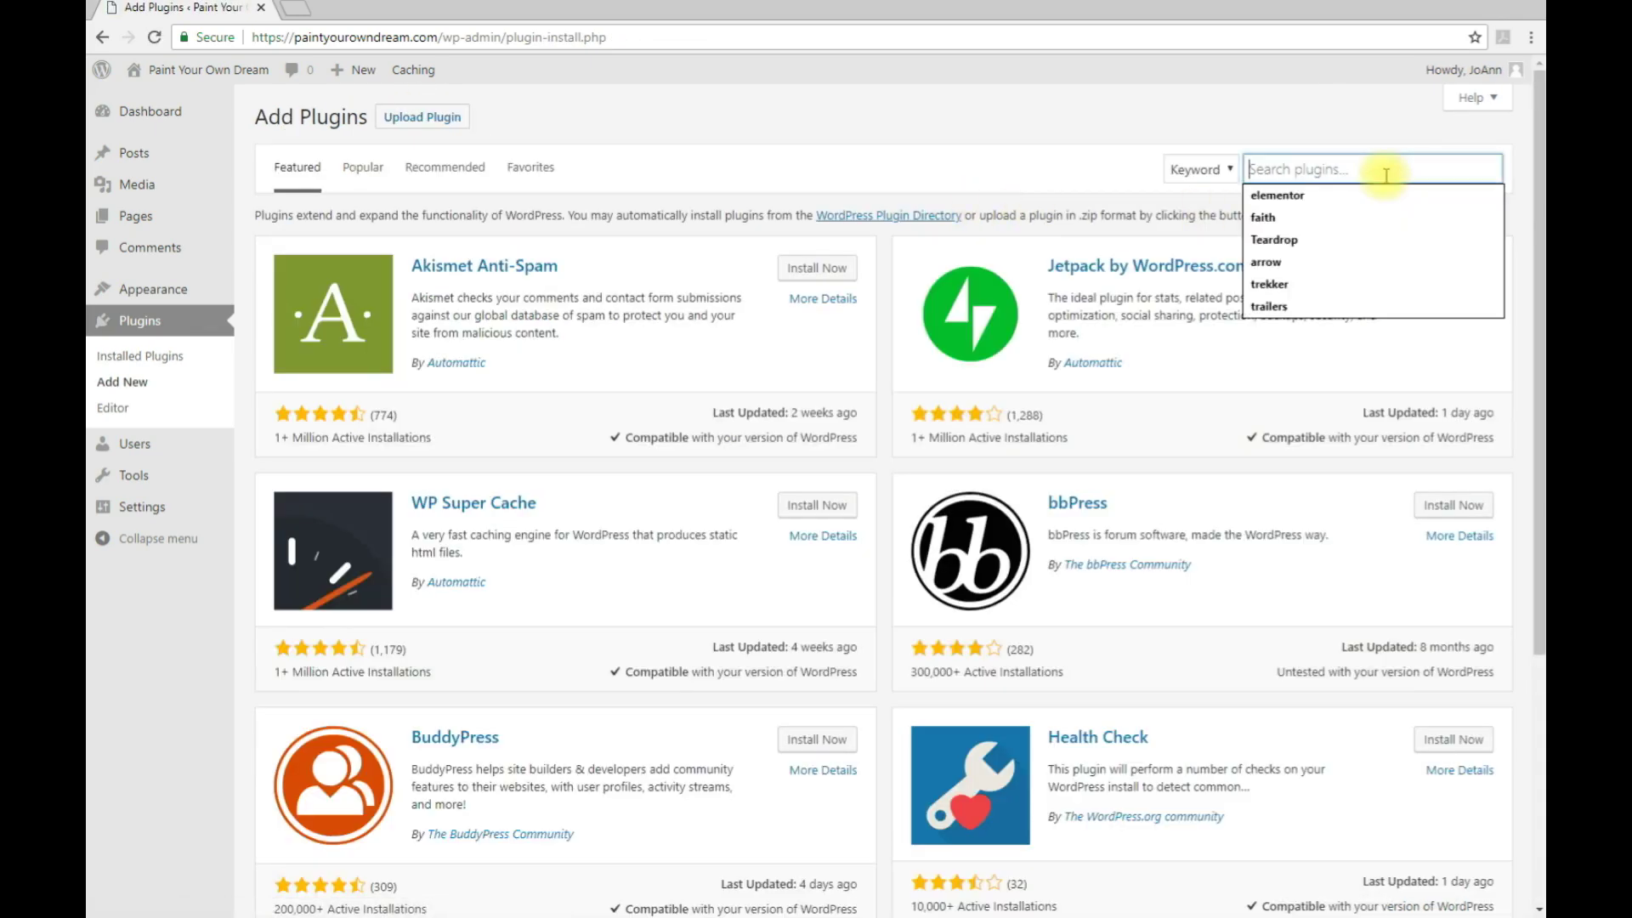
text(astra a)
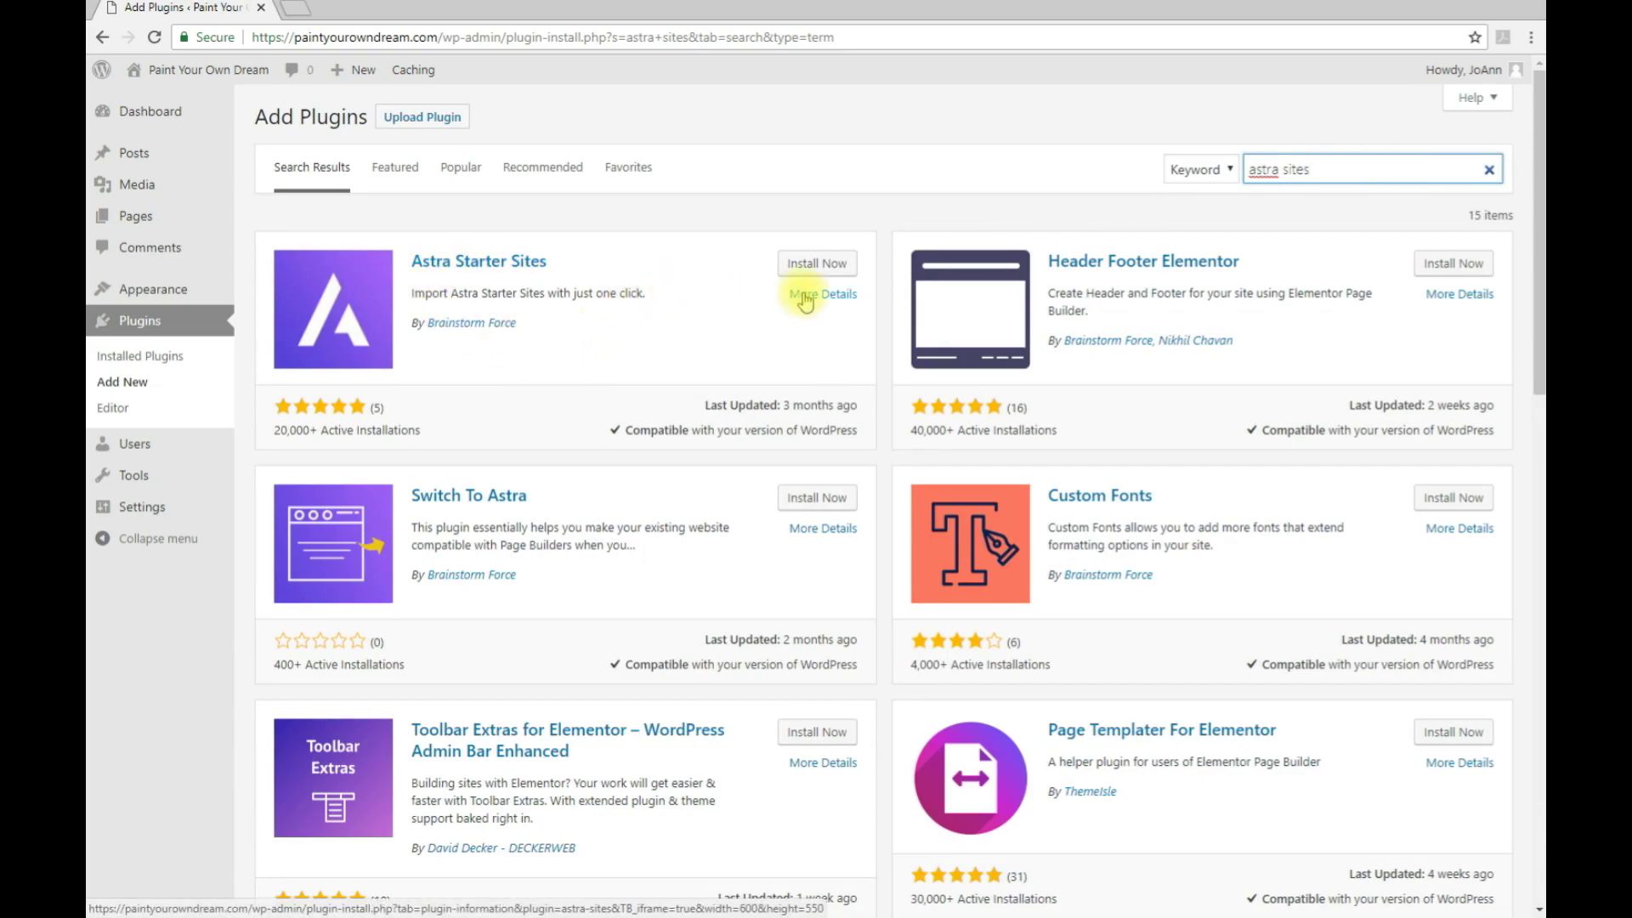
click(805, 297)
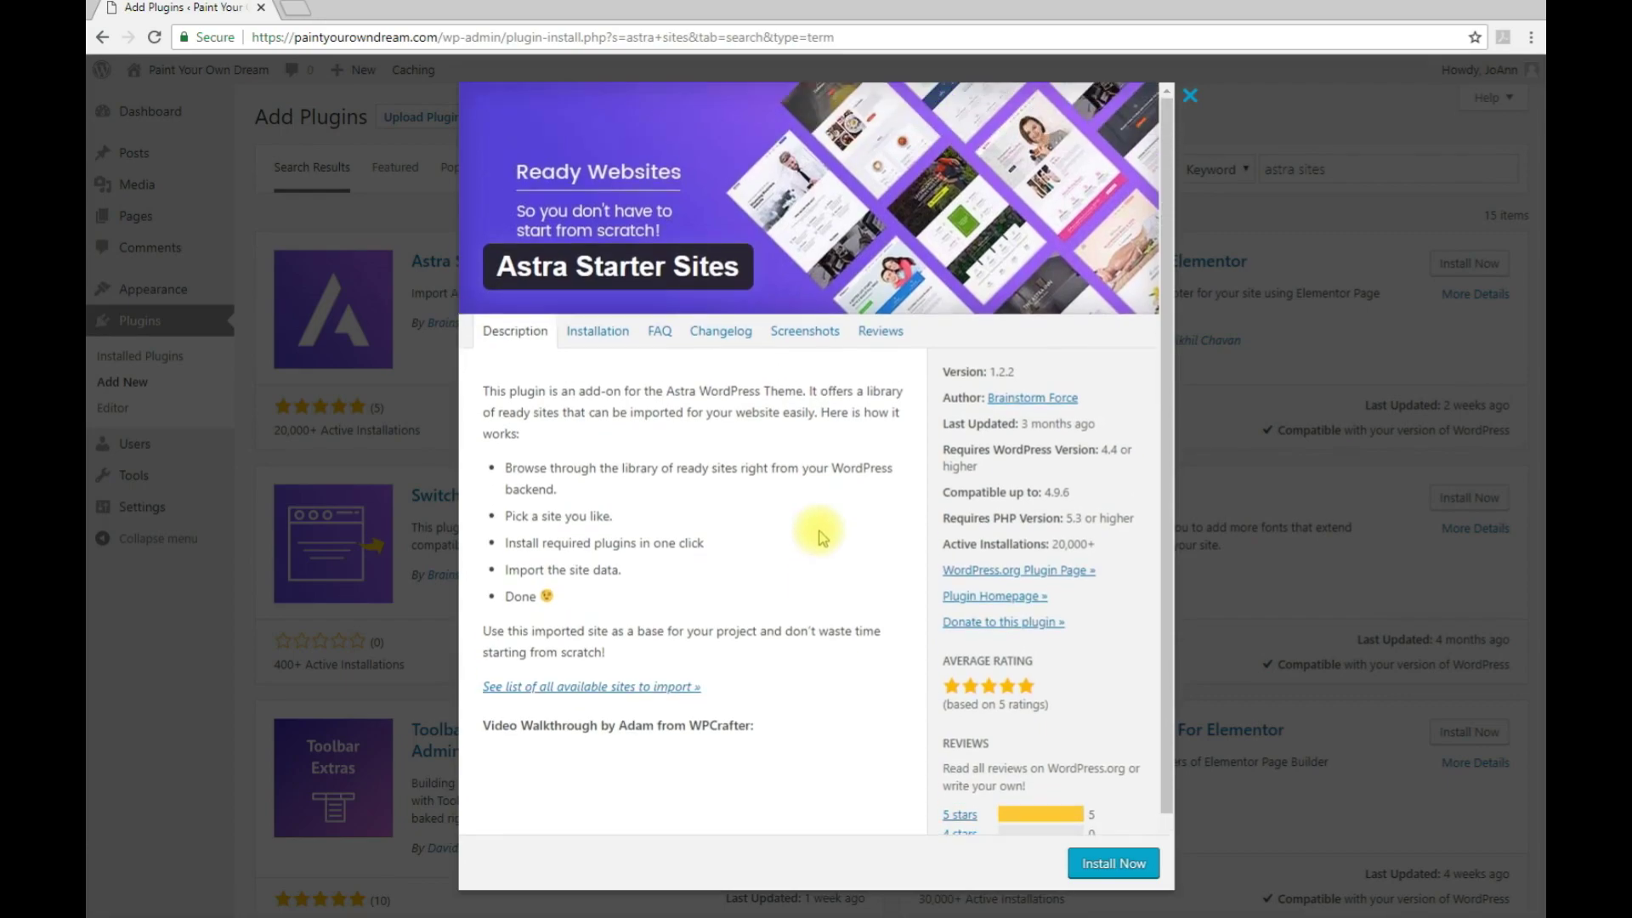
click(1190, 95)
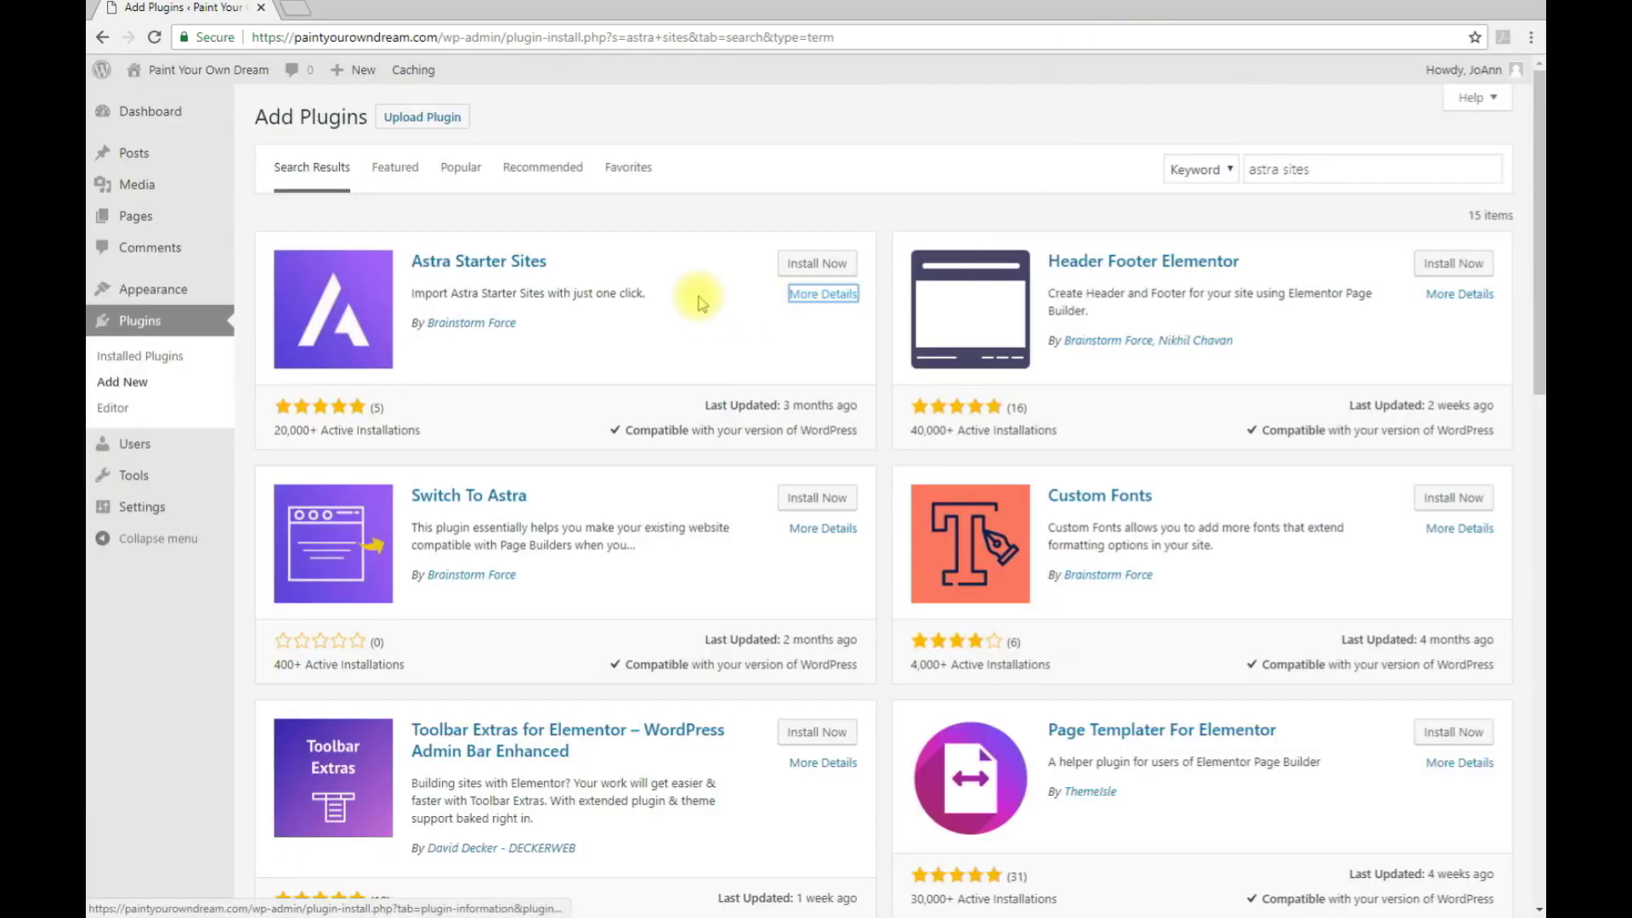
click(818, 265)
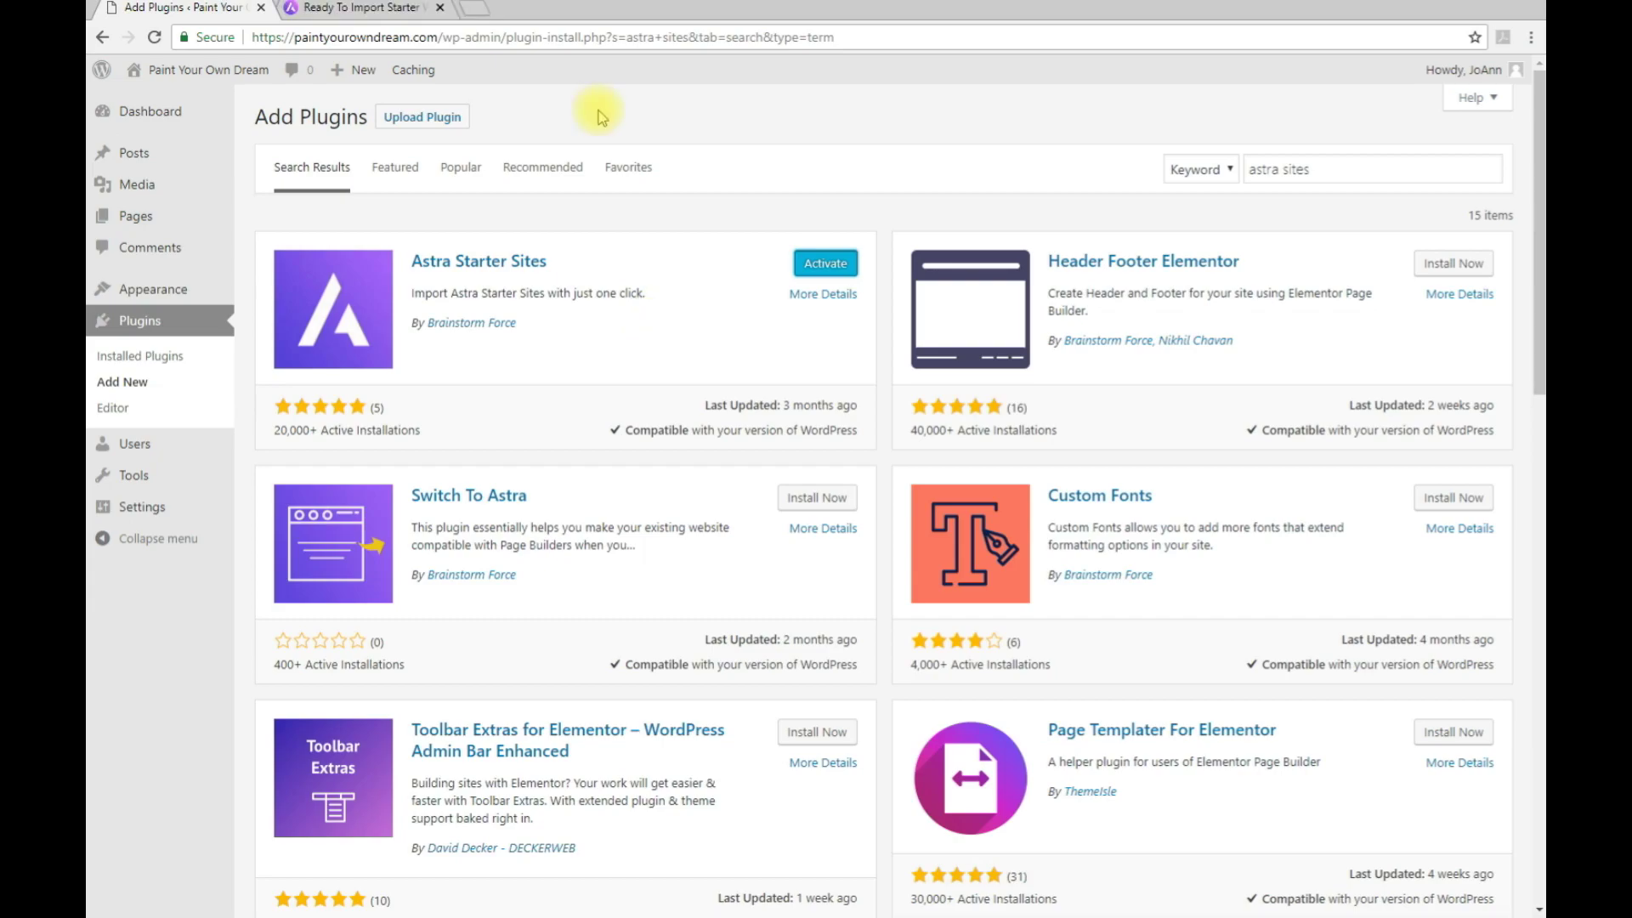
On the wpastra.com Ready To Import page, filter to FREE Elementor starter sites and browse them
click(343, 11)
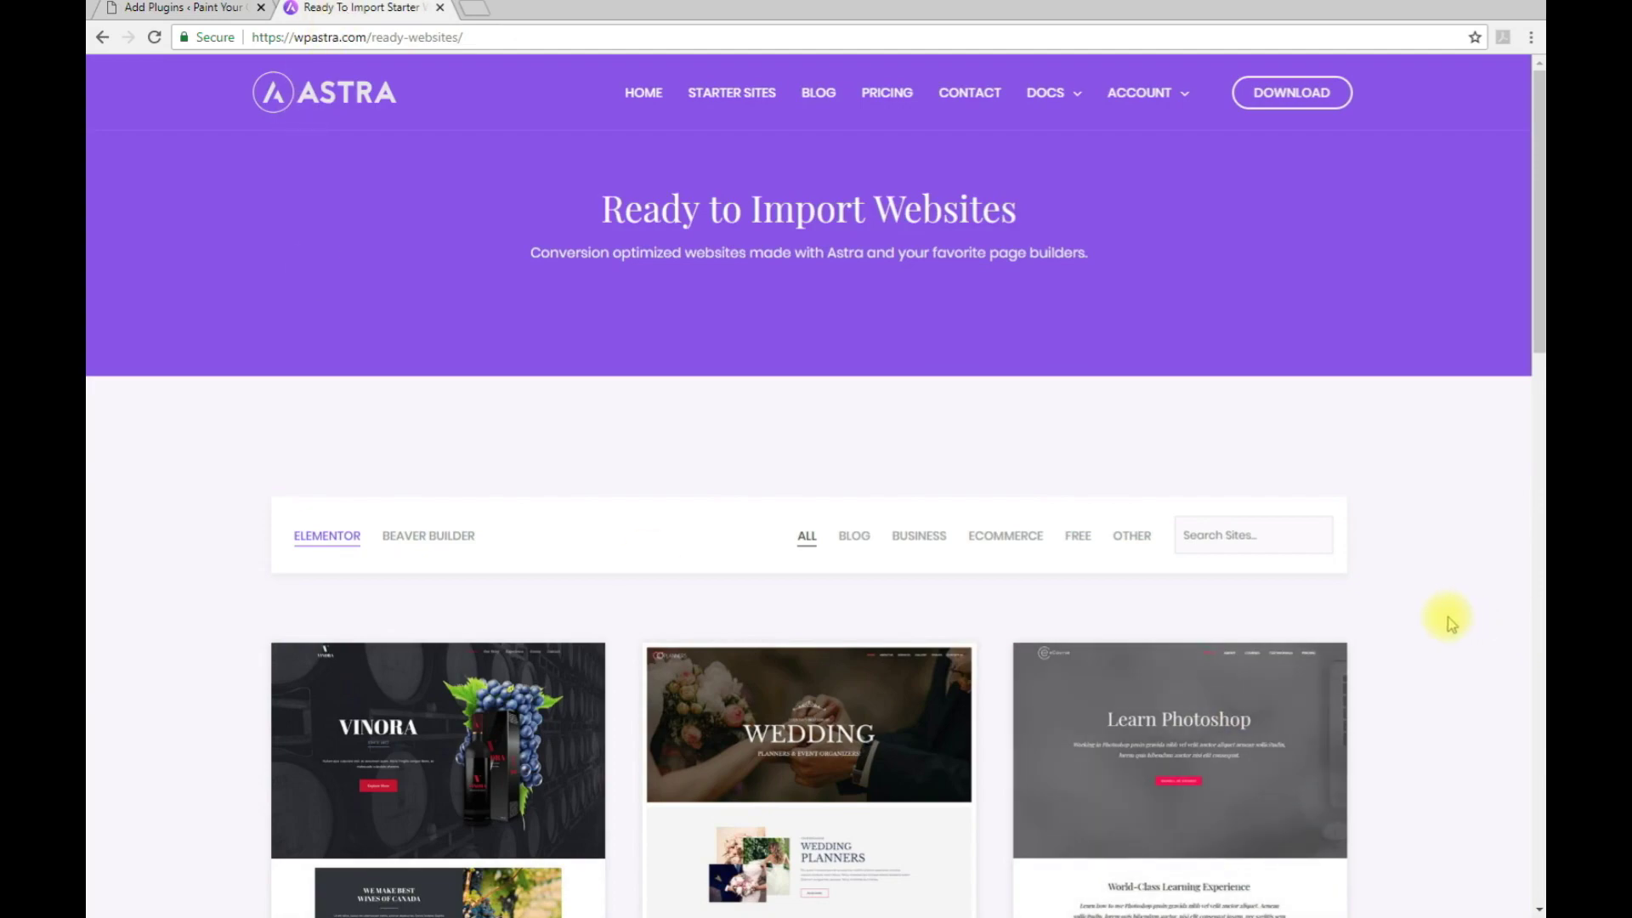
scroll(1445, 619, down, 3)
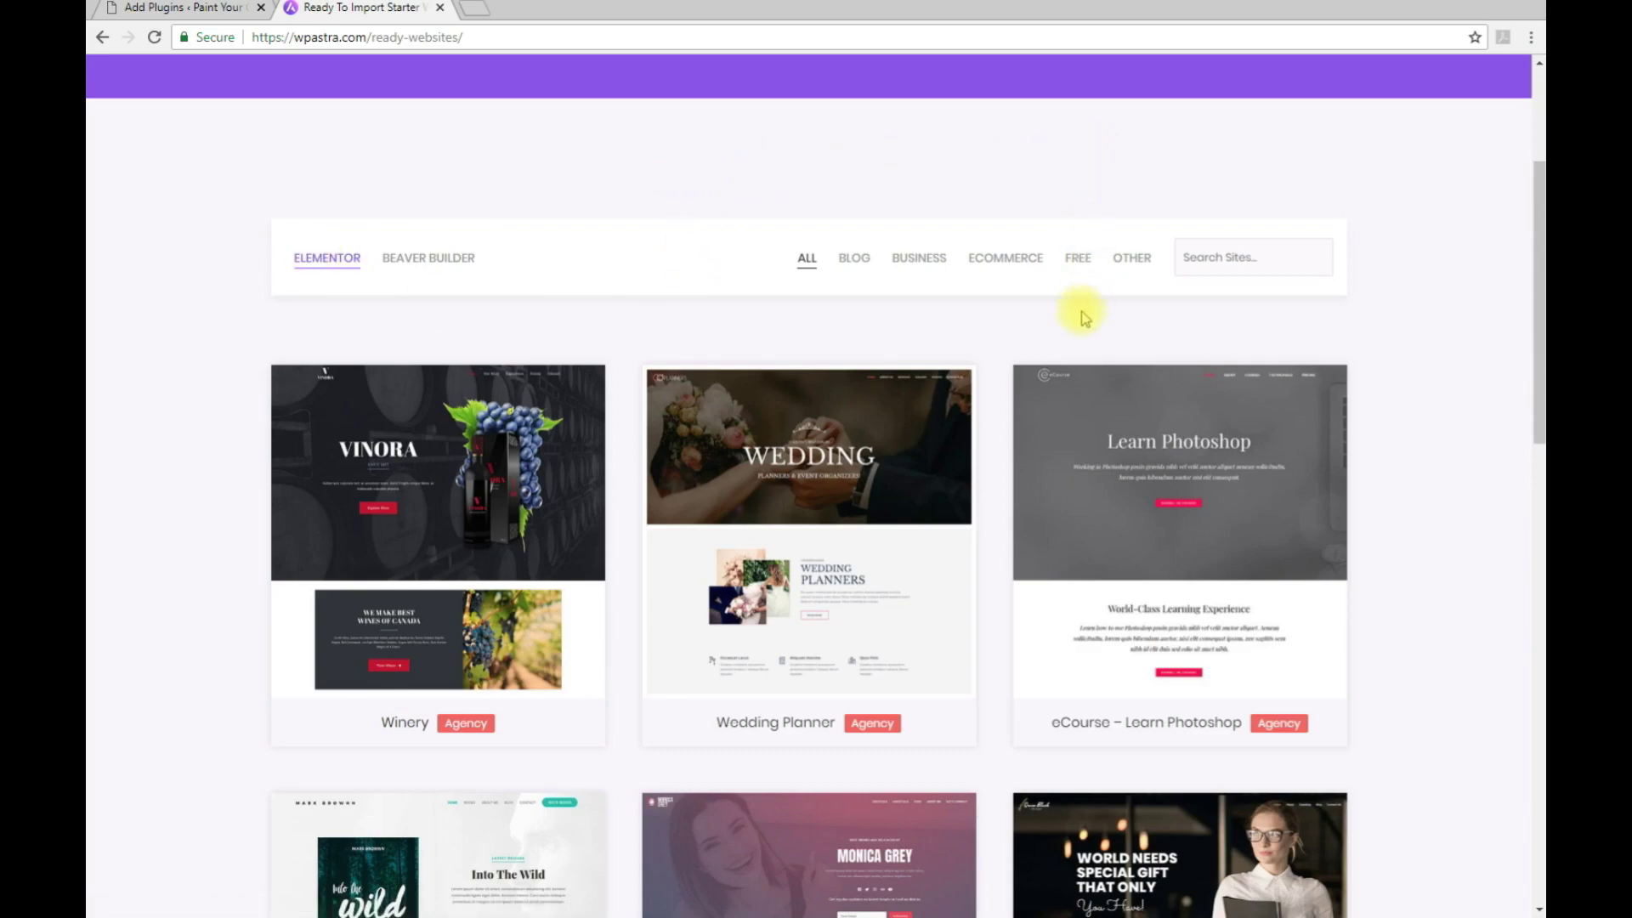
click(1073, 263)
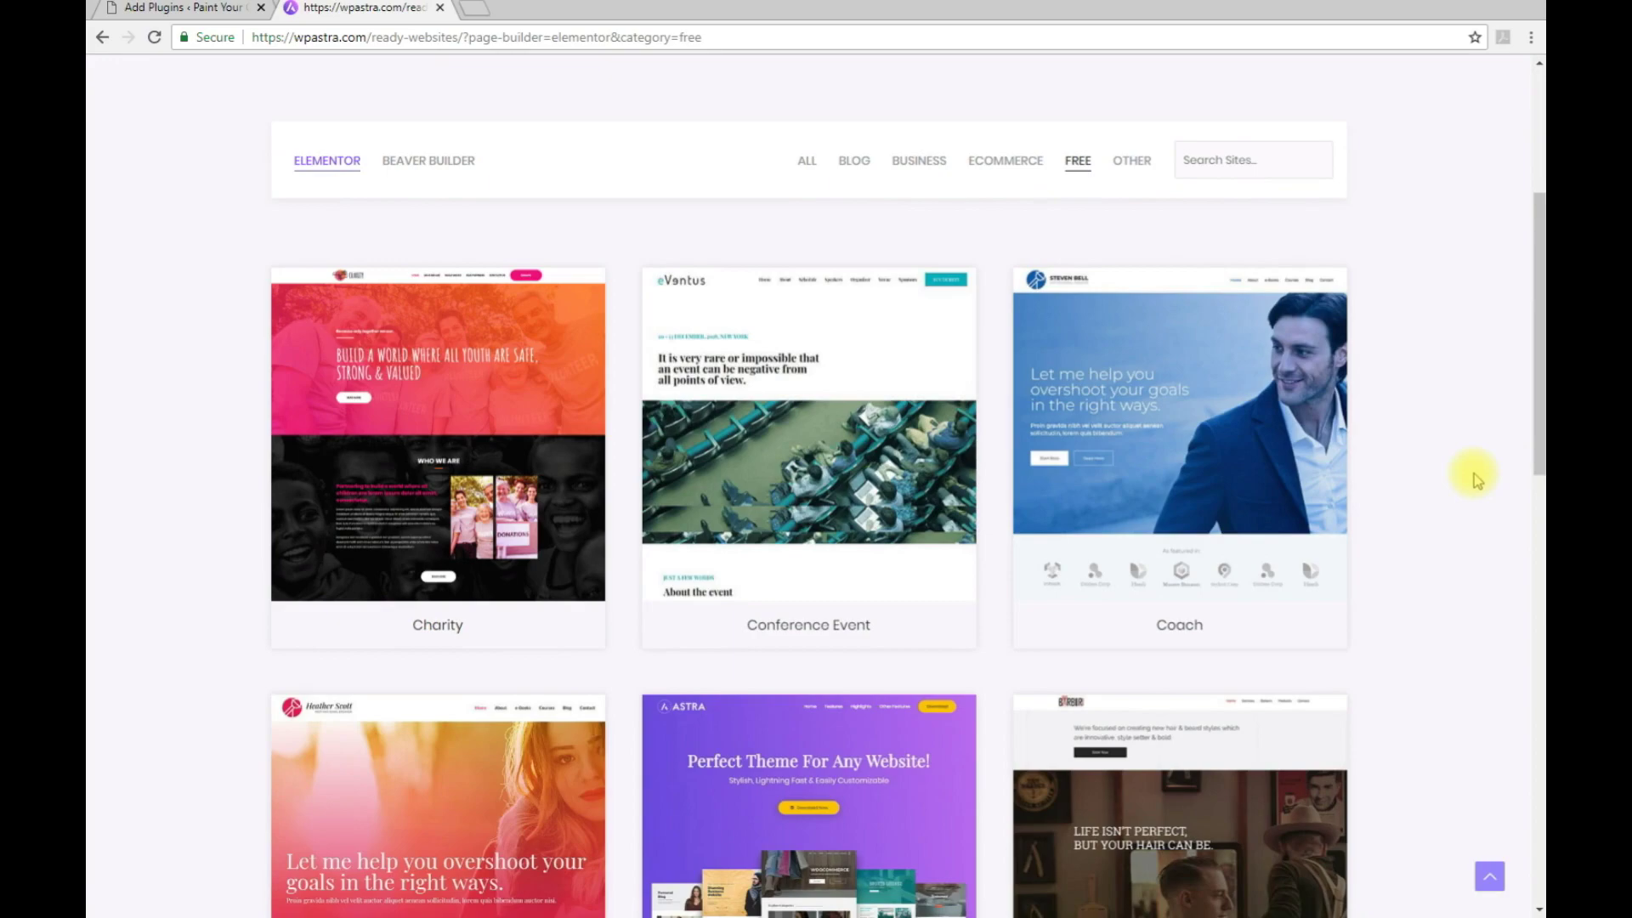
scroll(1474, 481, down, 15)
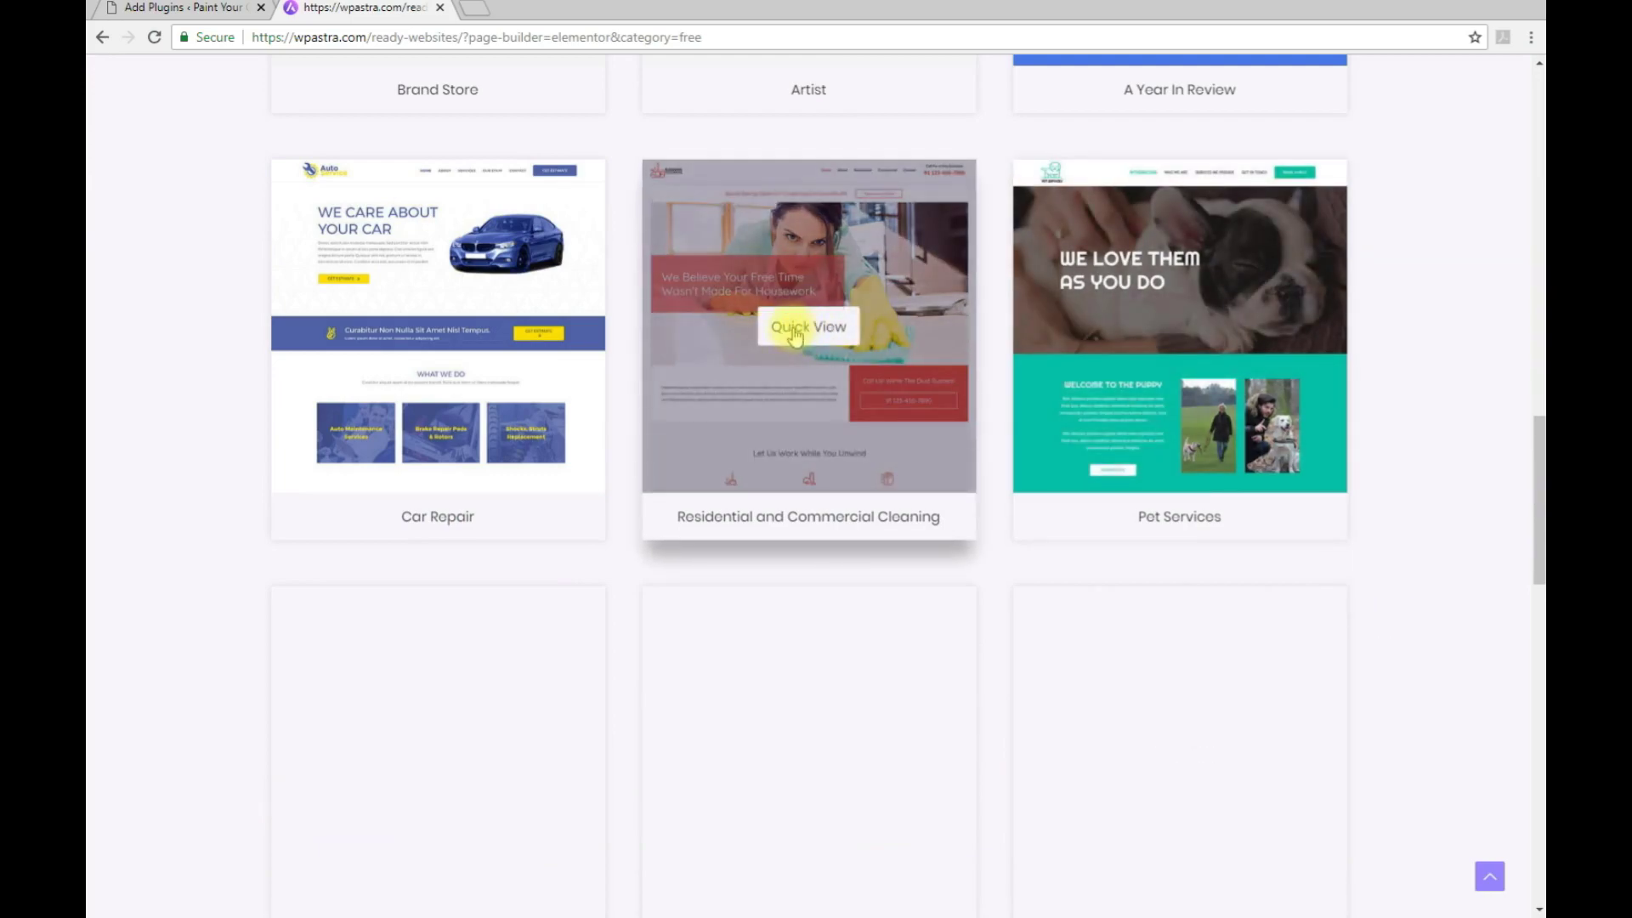
click(794, 332)
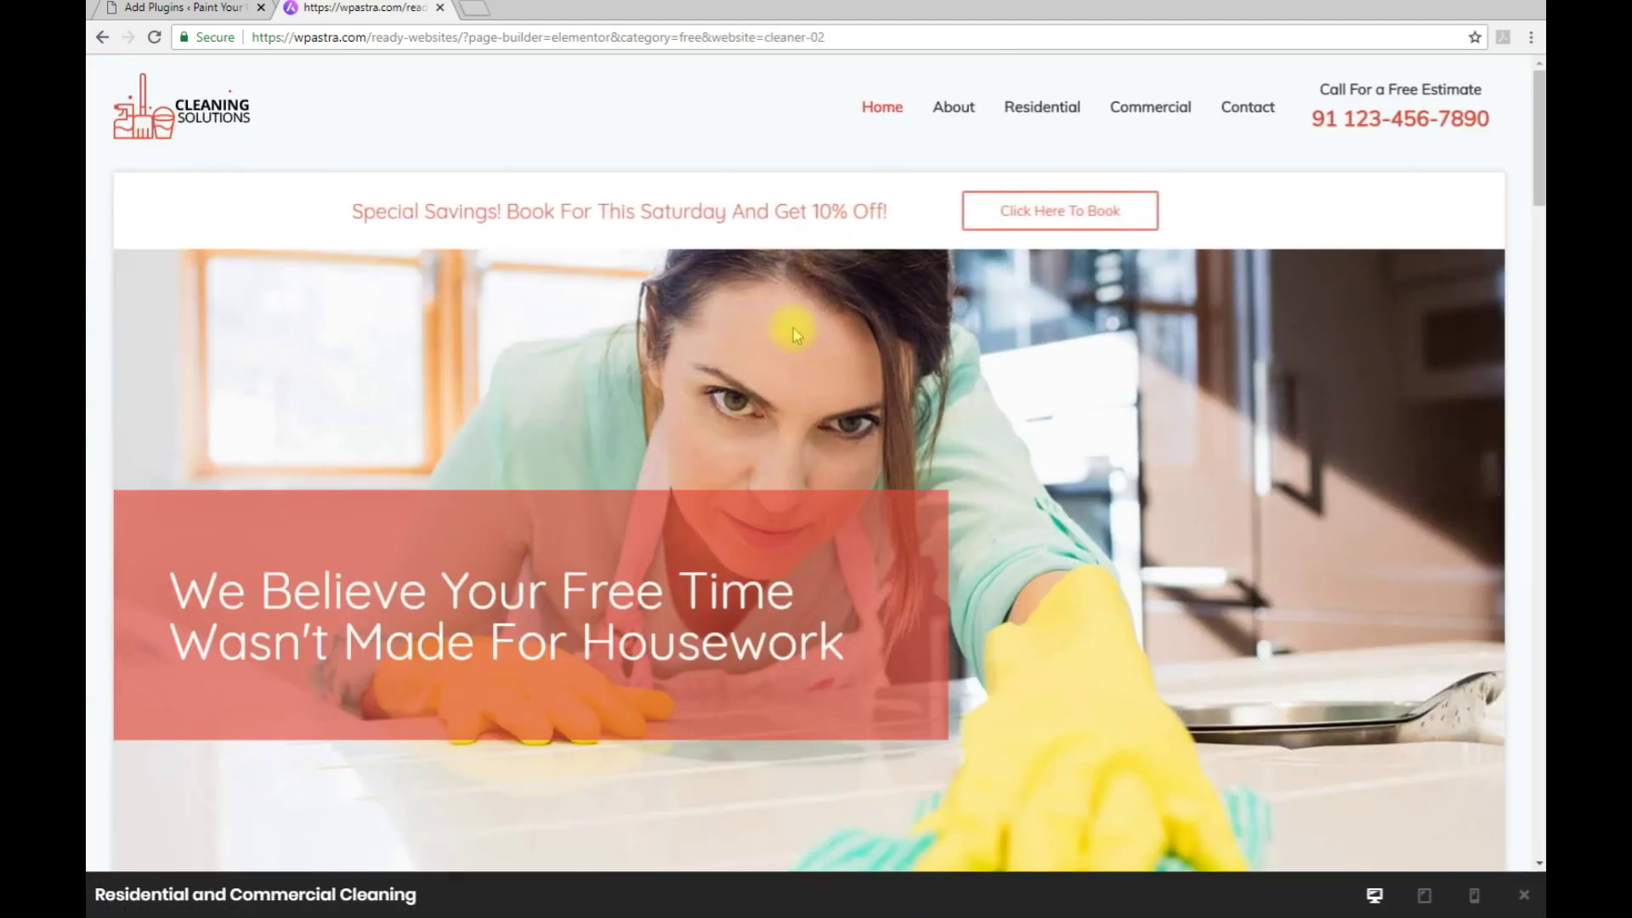
scroll(739, 588, down, 8)
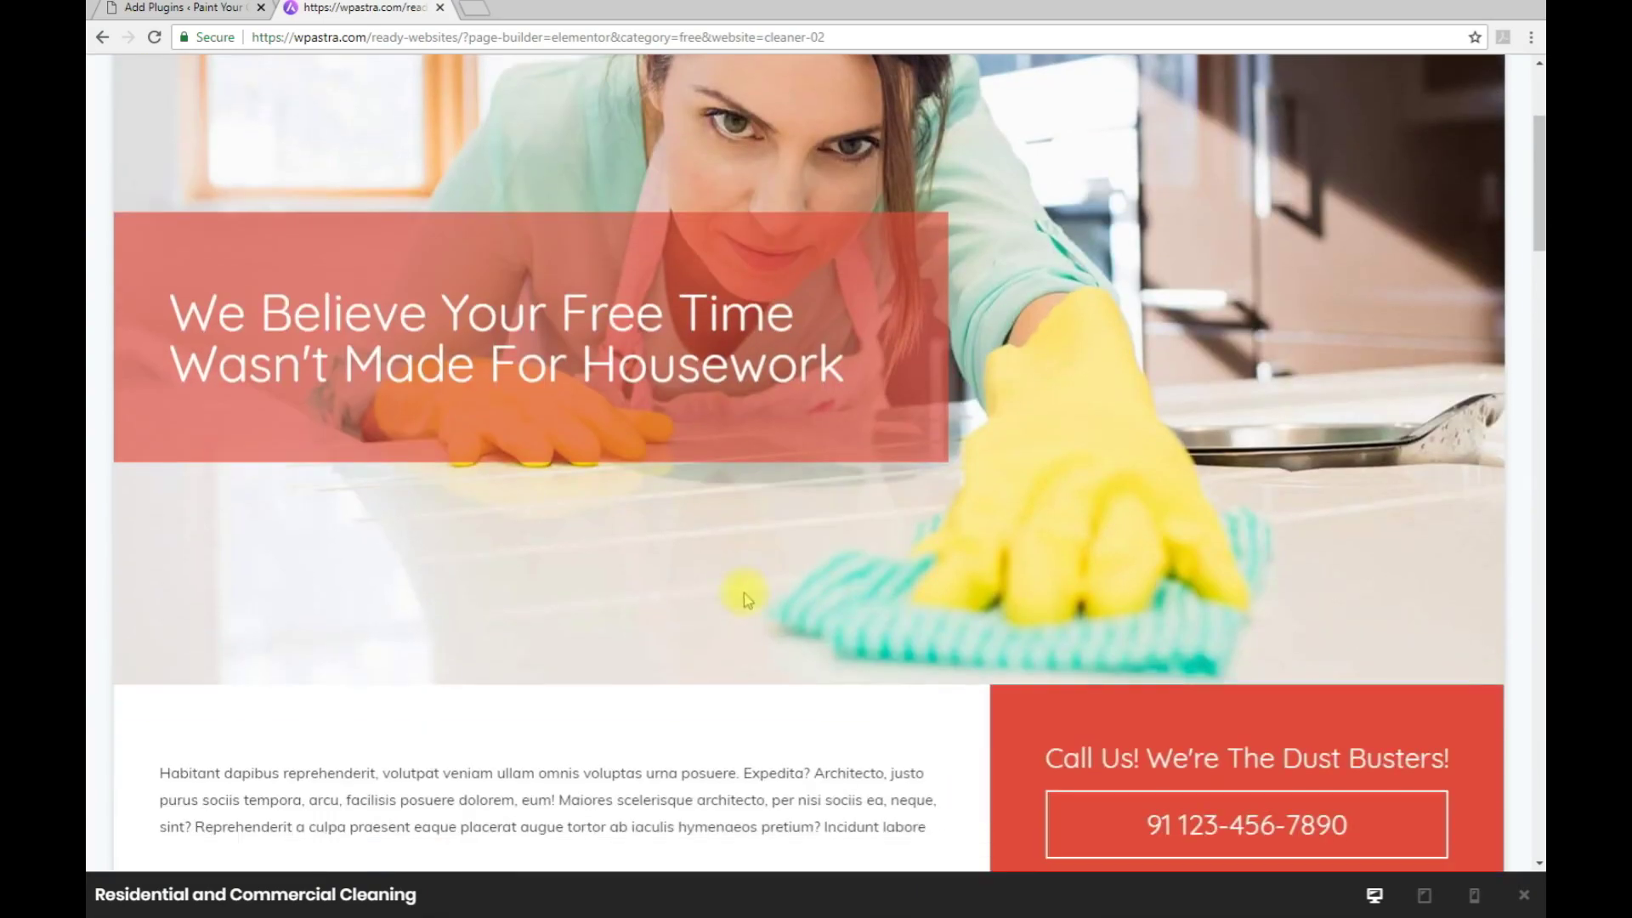
scroll(738, 588, down, 15)
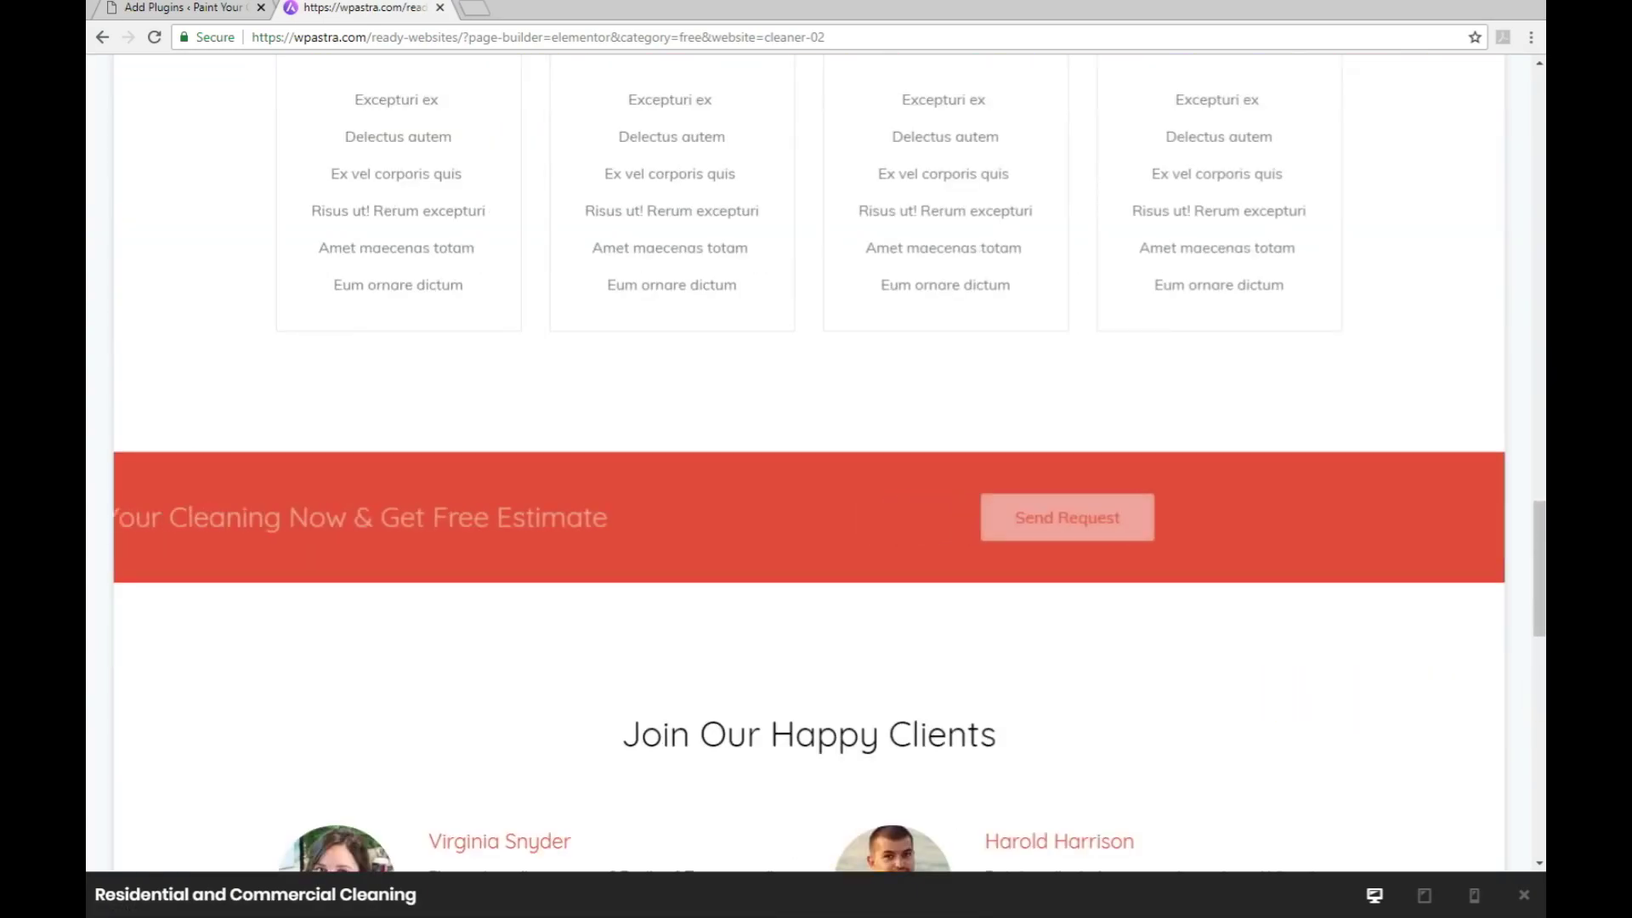
drag(1536, 599, 1516, 120)
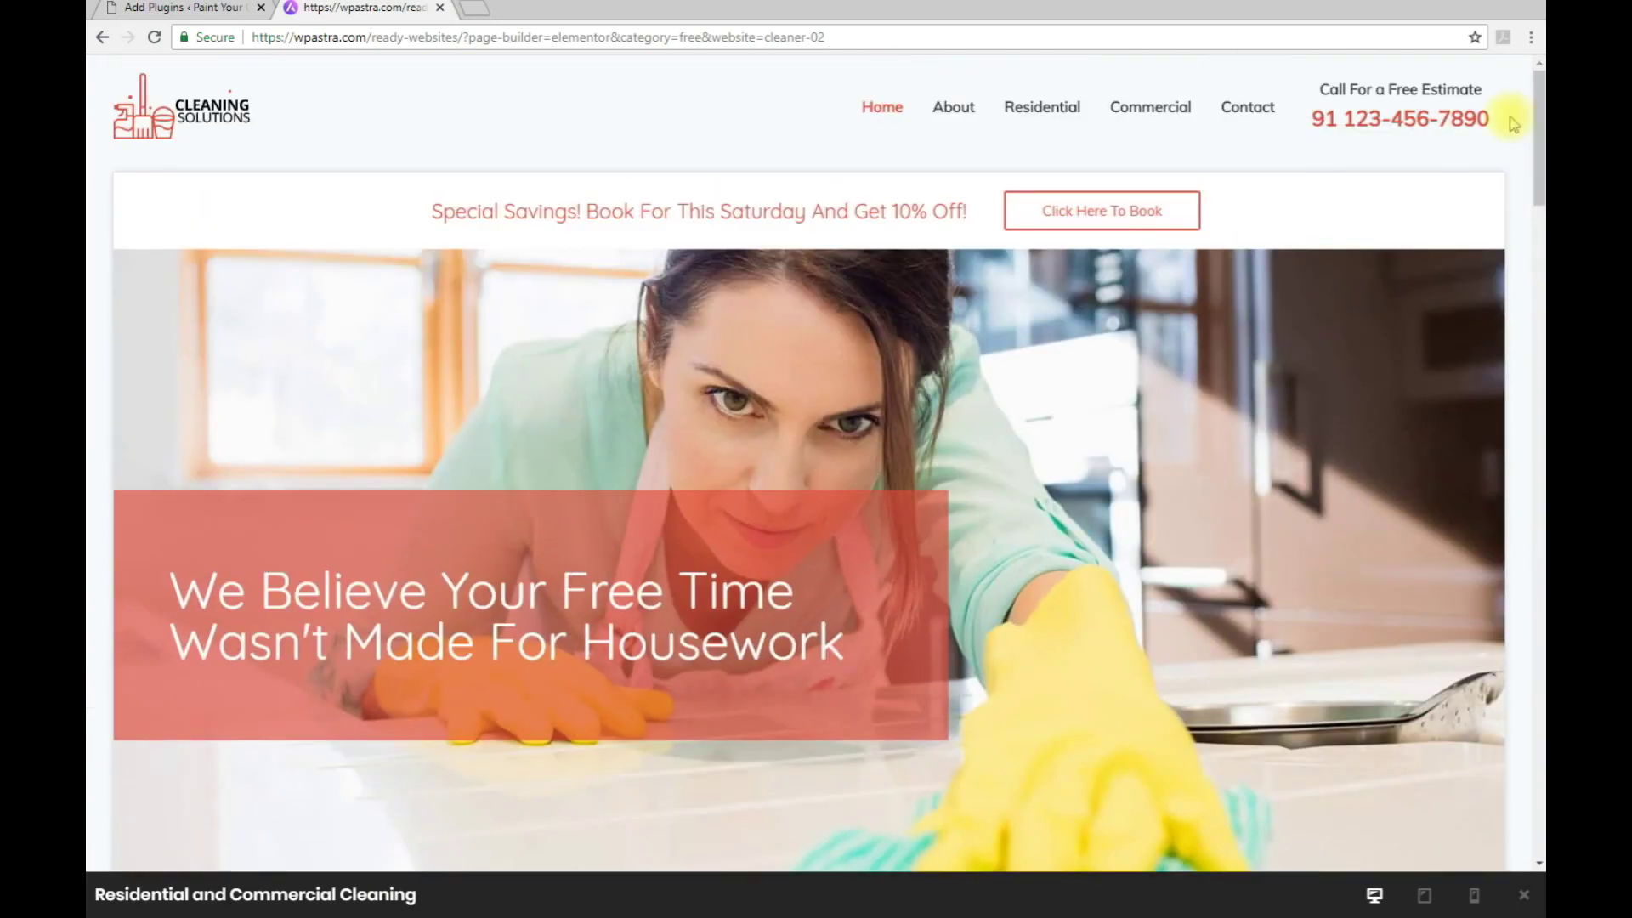
click(942, 114)
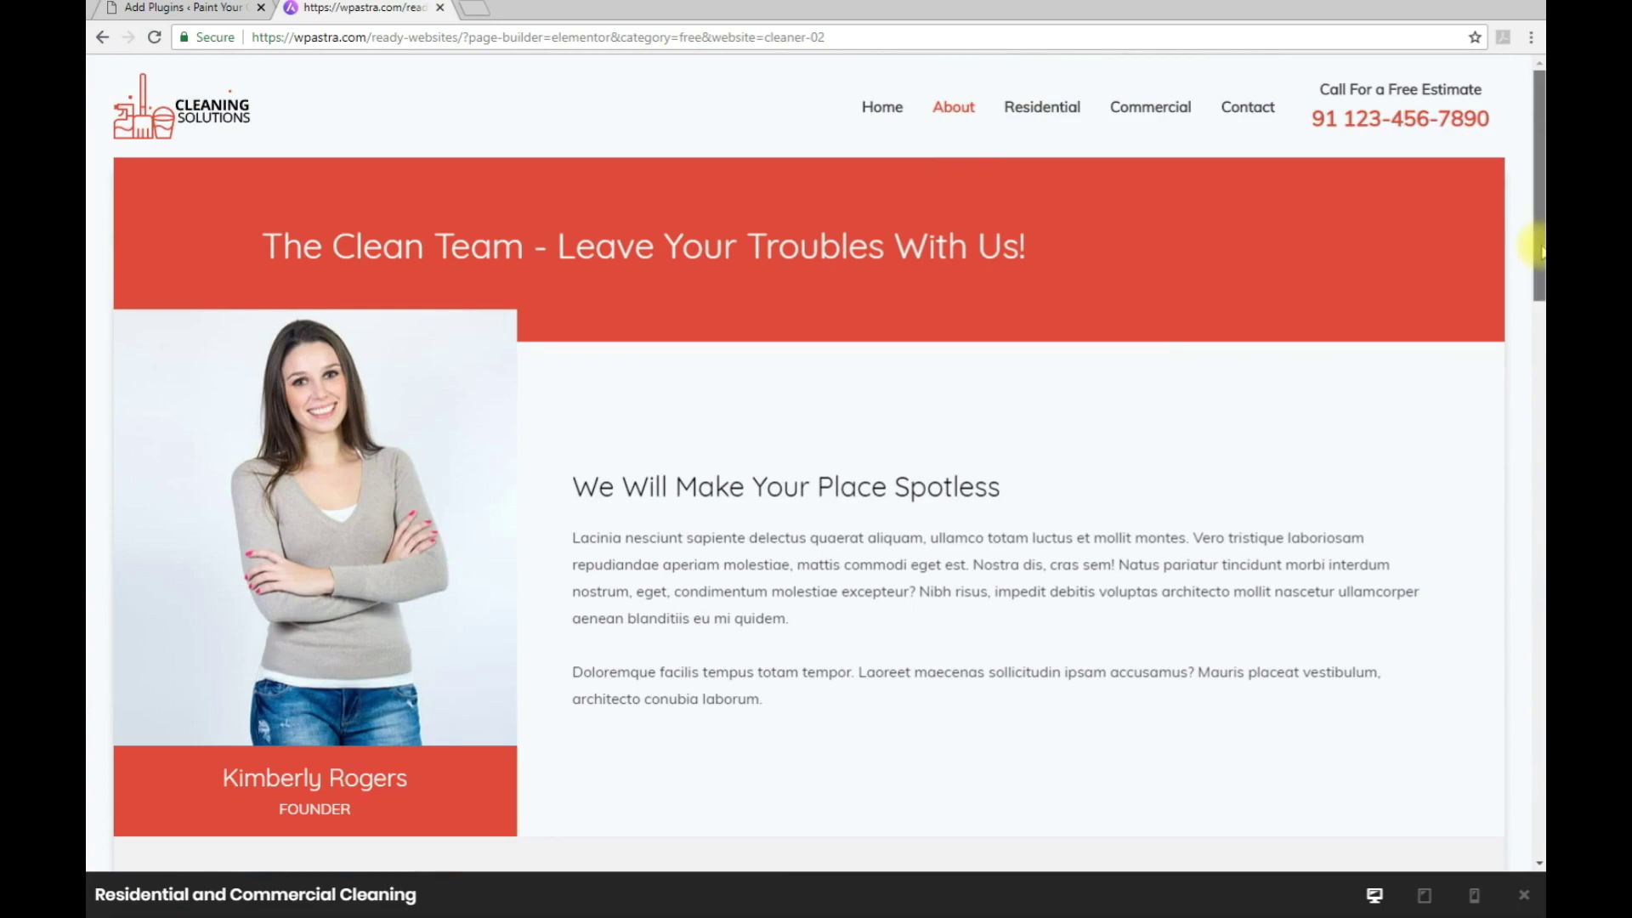
drag(1536, 251, 1534, 195)
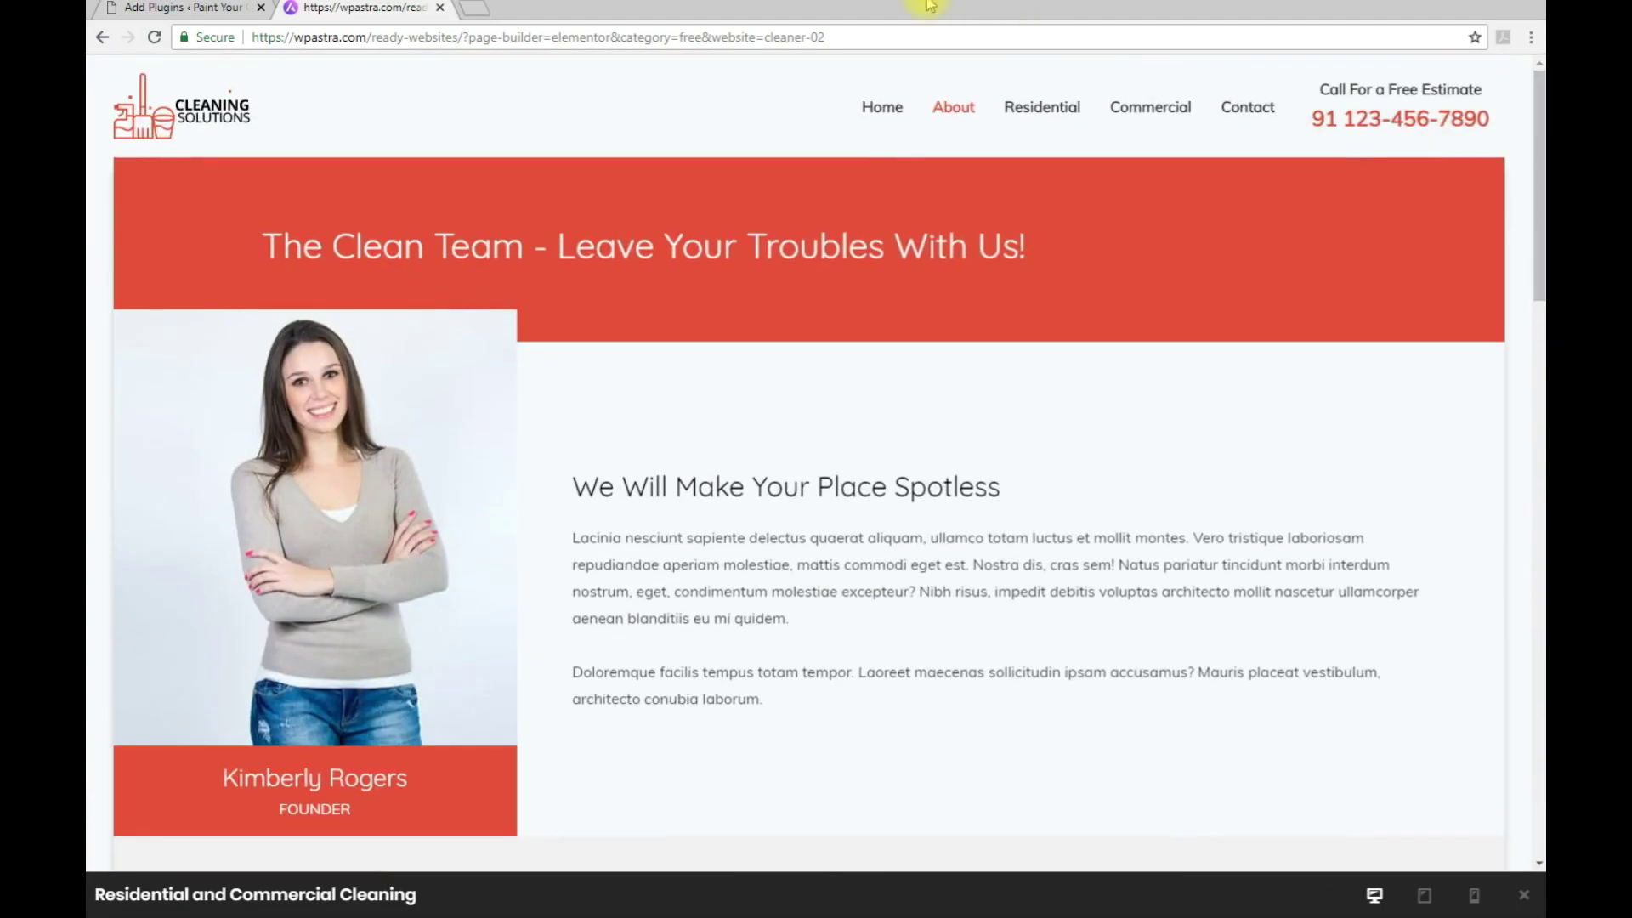
click(1524, 897)
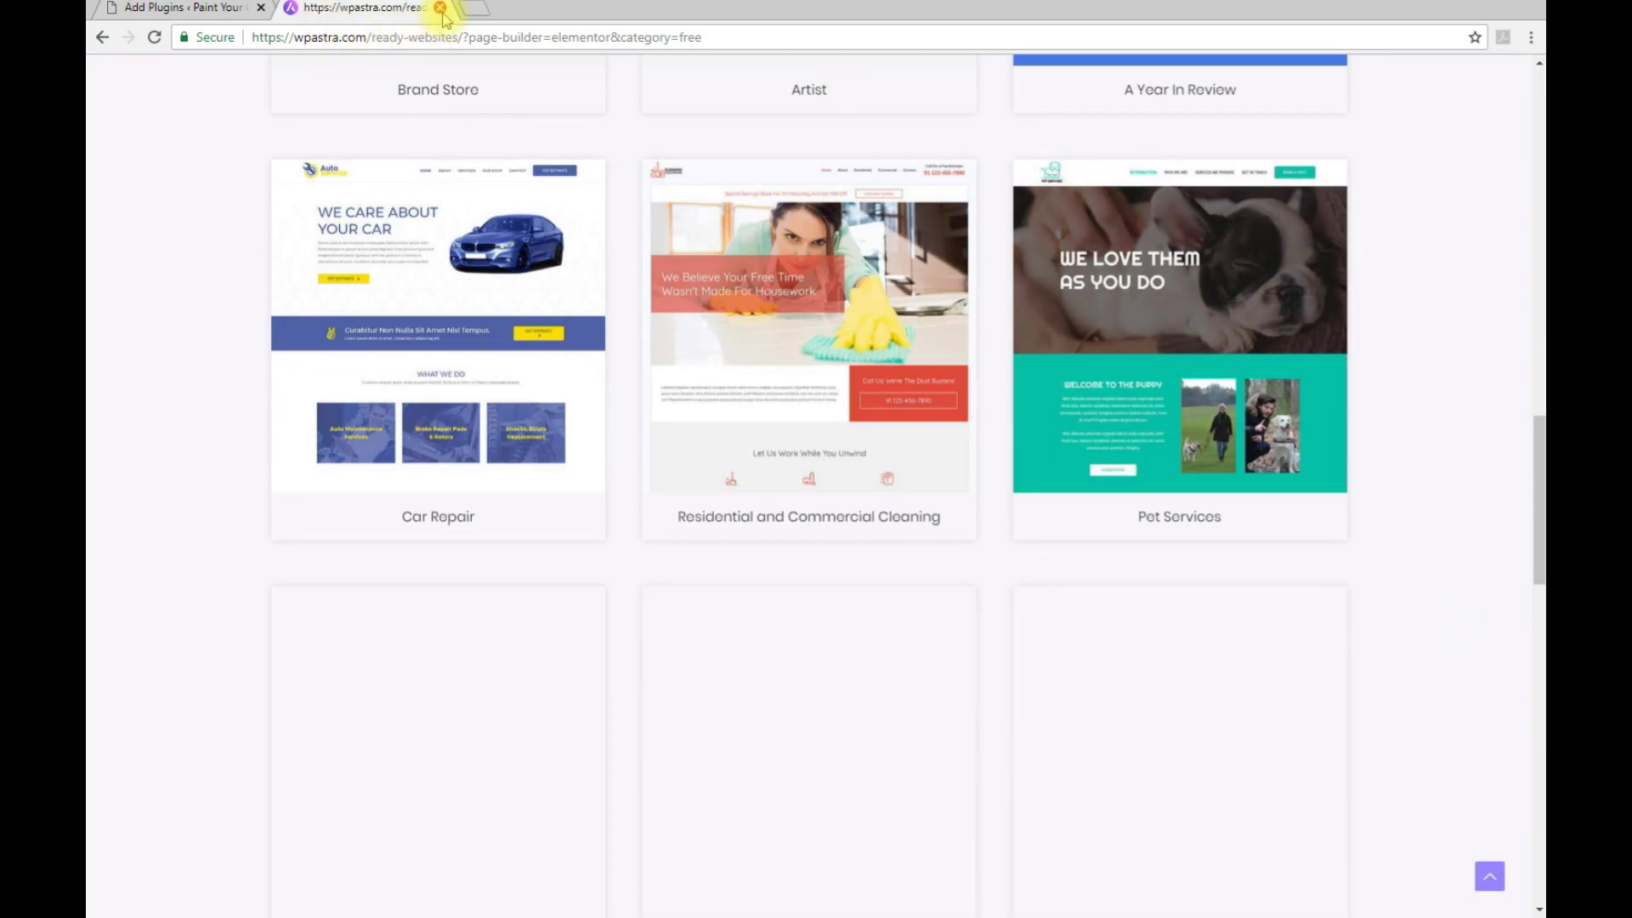
scroll(380, 166, up, 3)
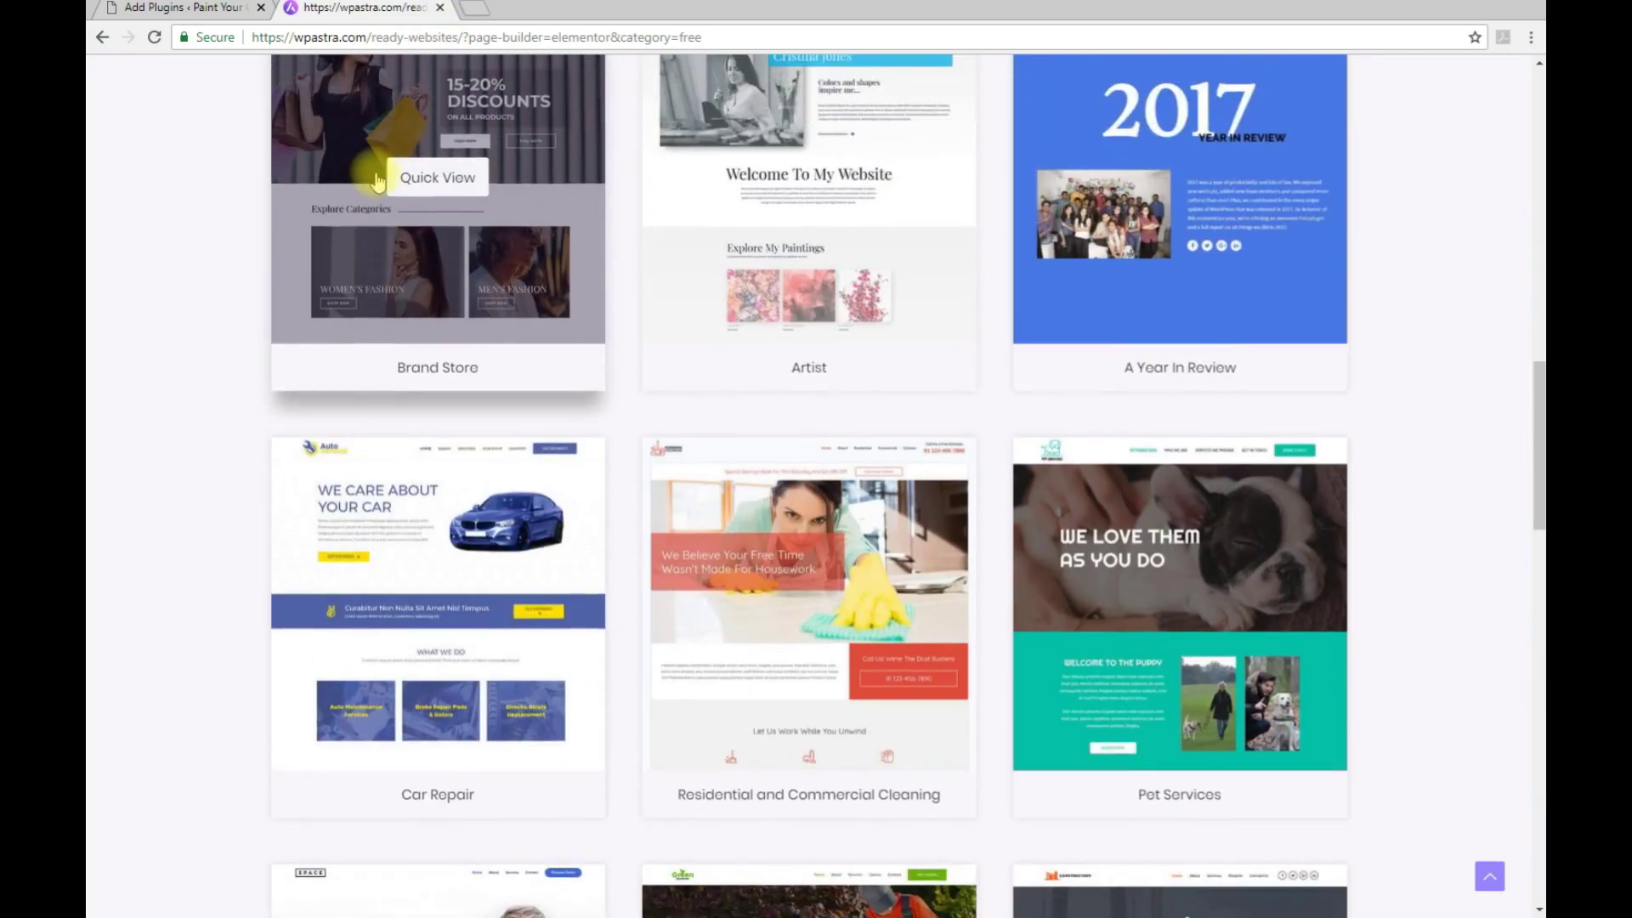
scroll(376, 175, up, 15)
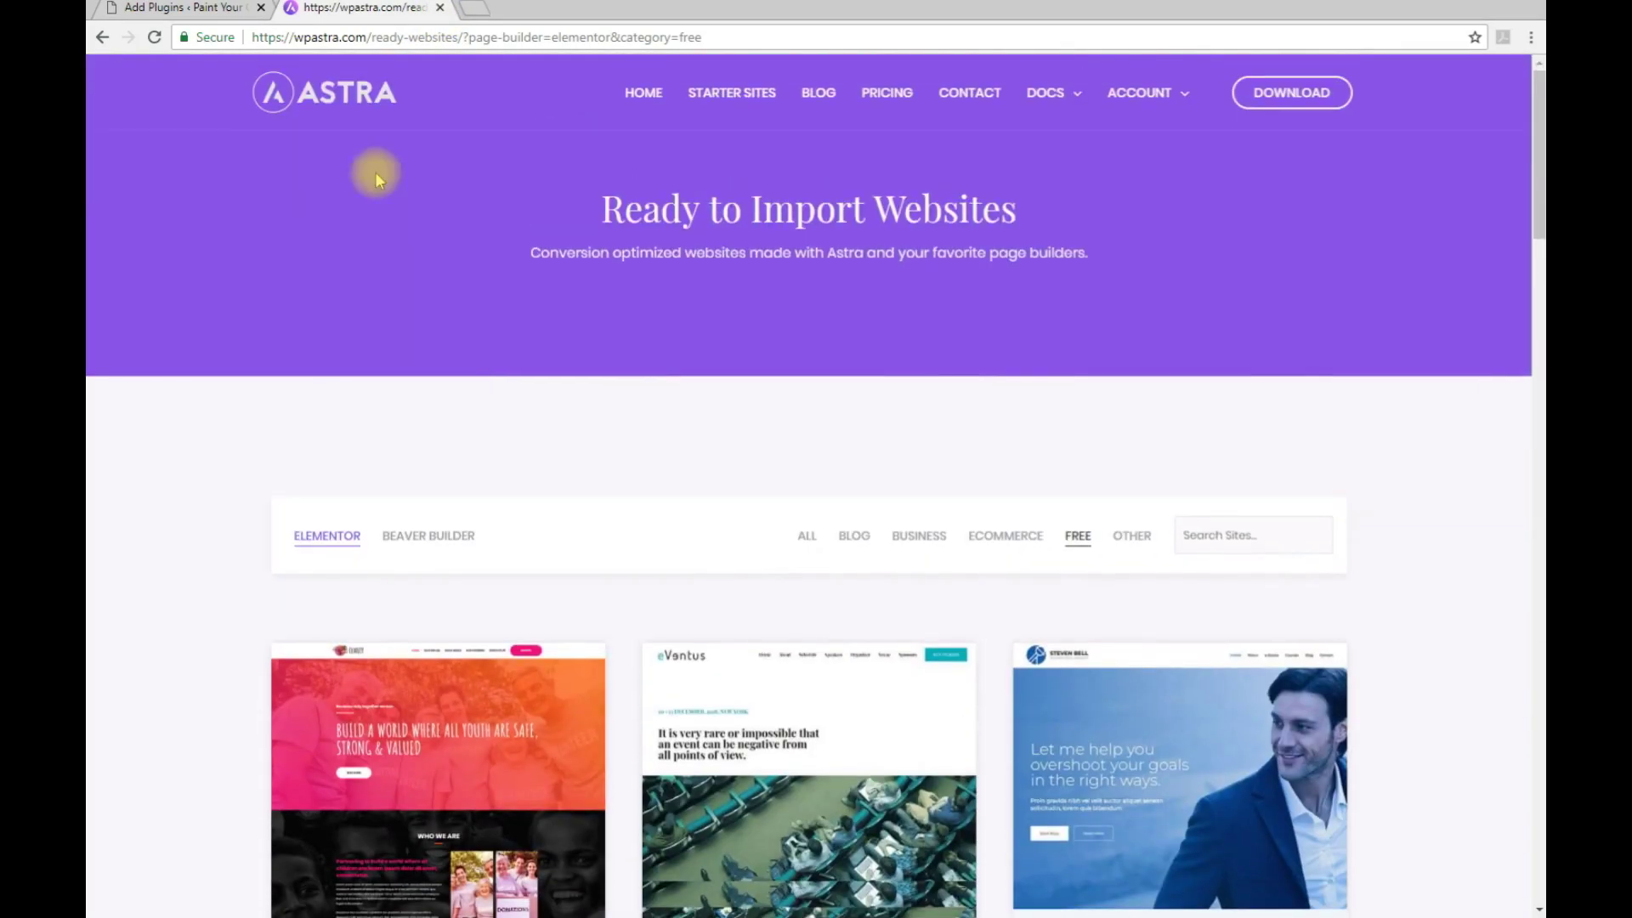
Leave the wpastra.com tab and activate Astra Starter Sites from the Add Plugins results
click(439, 8)
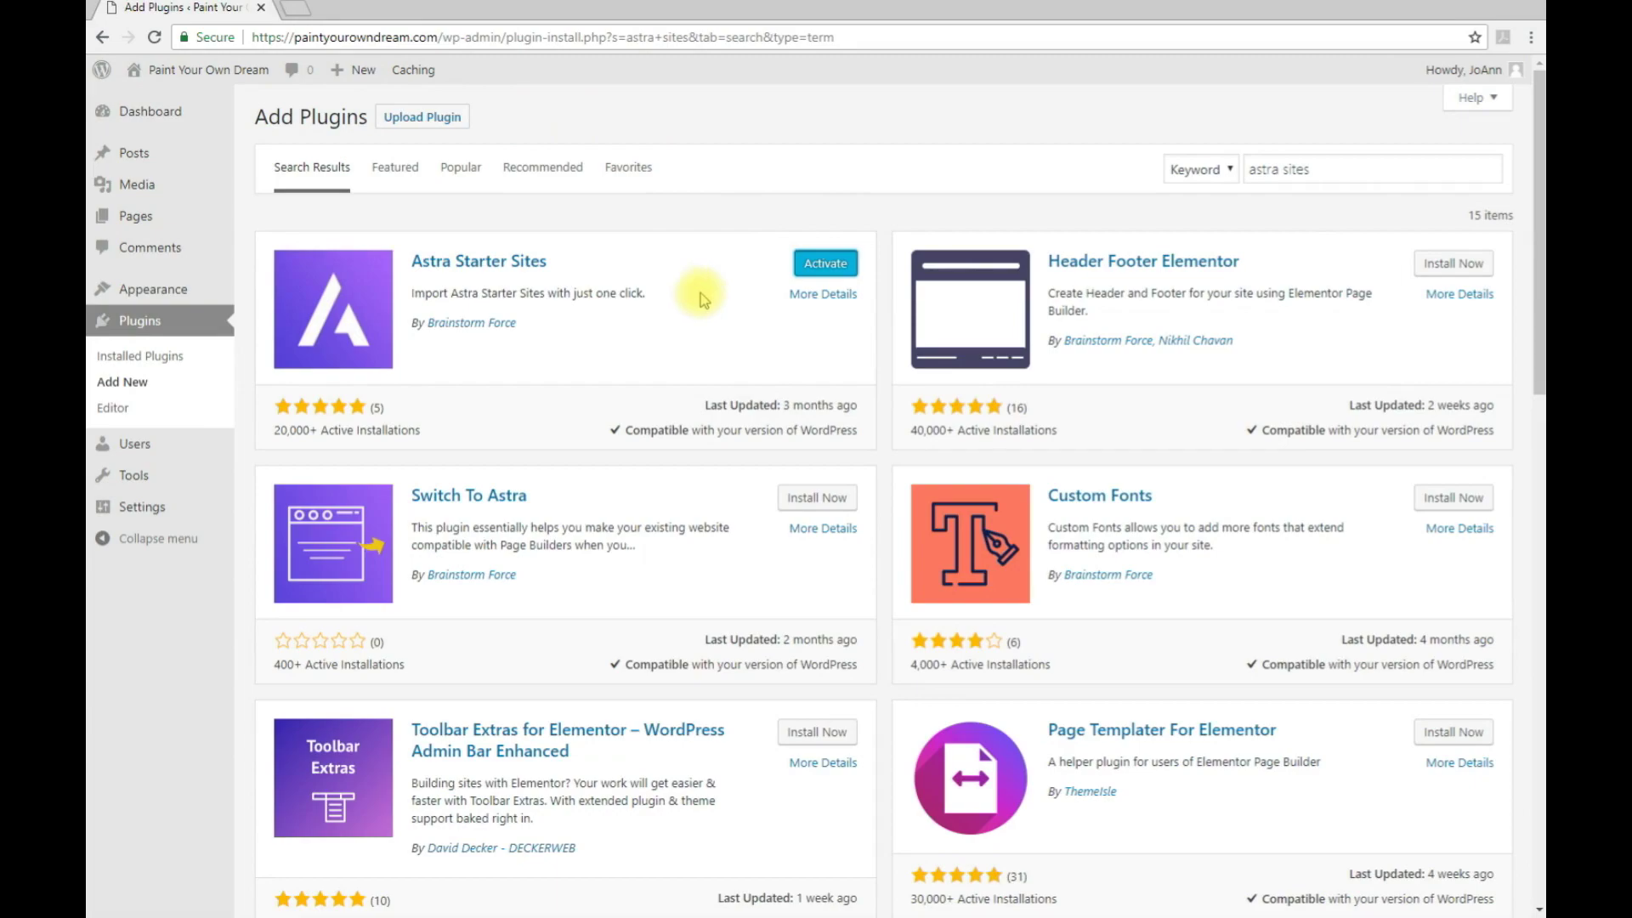
click(820, 271)
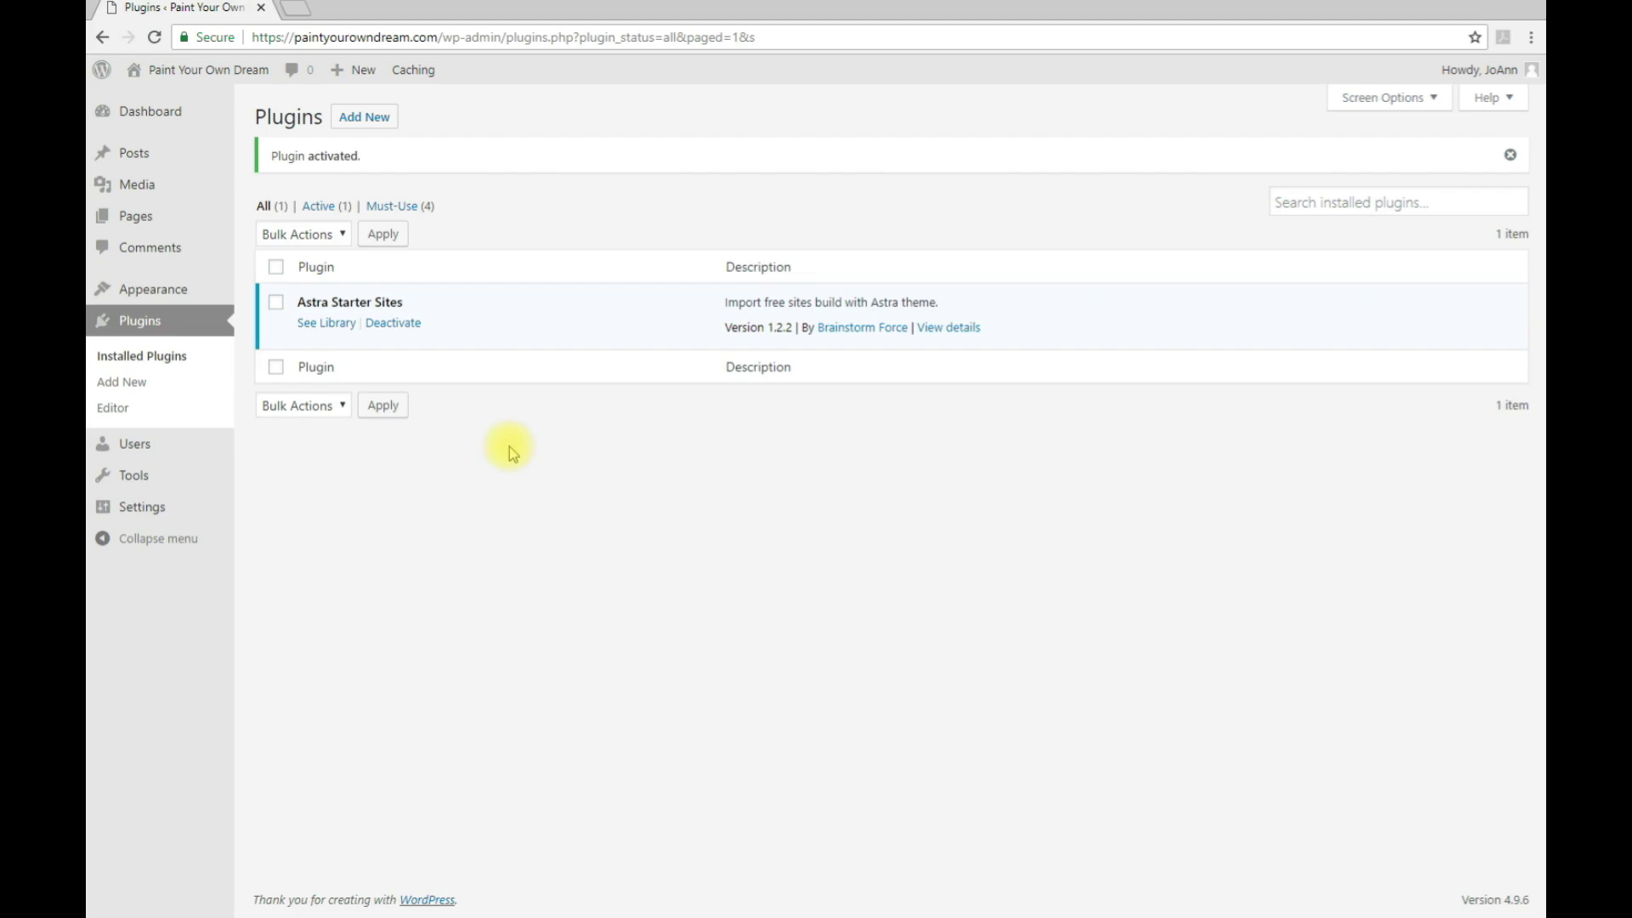
Search the plugin directory for 'elementor', then install and activate Elementor Page Builder
click(372, 121)
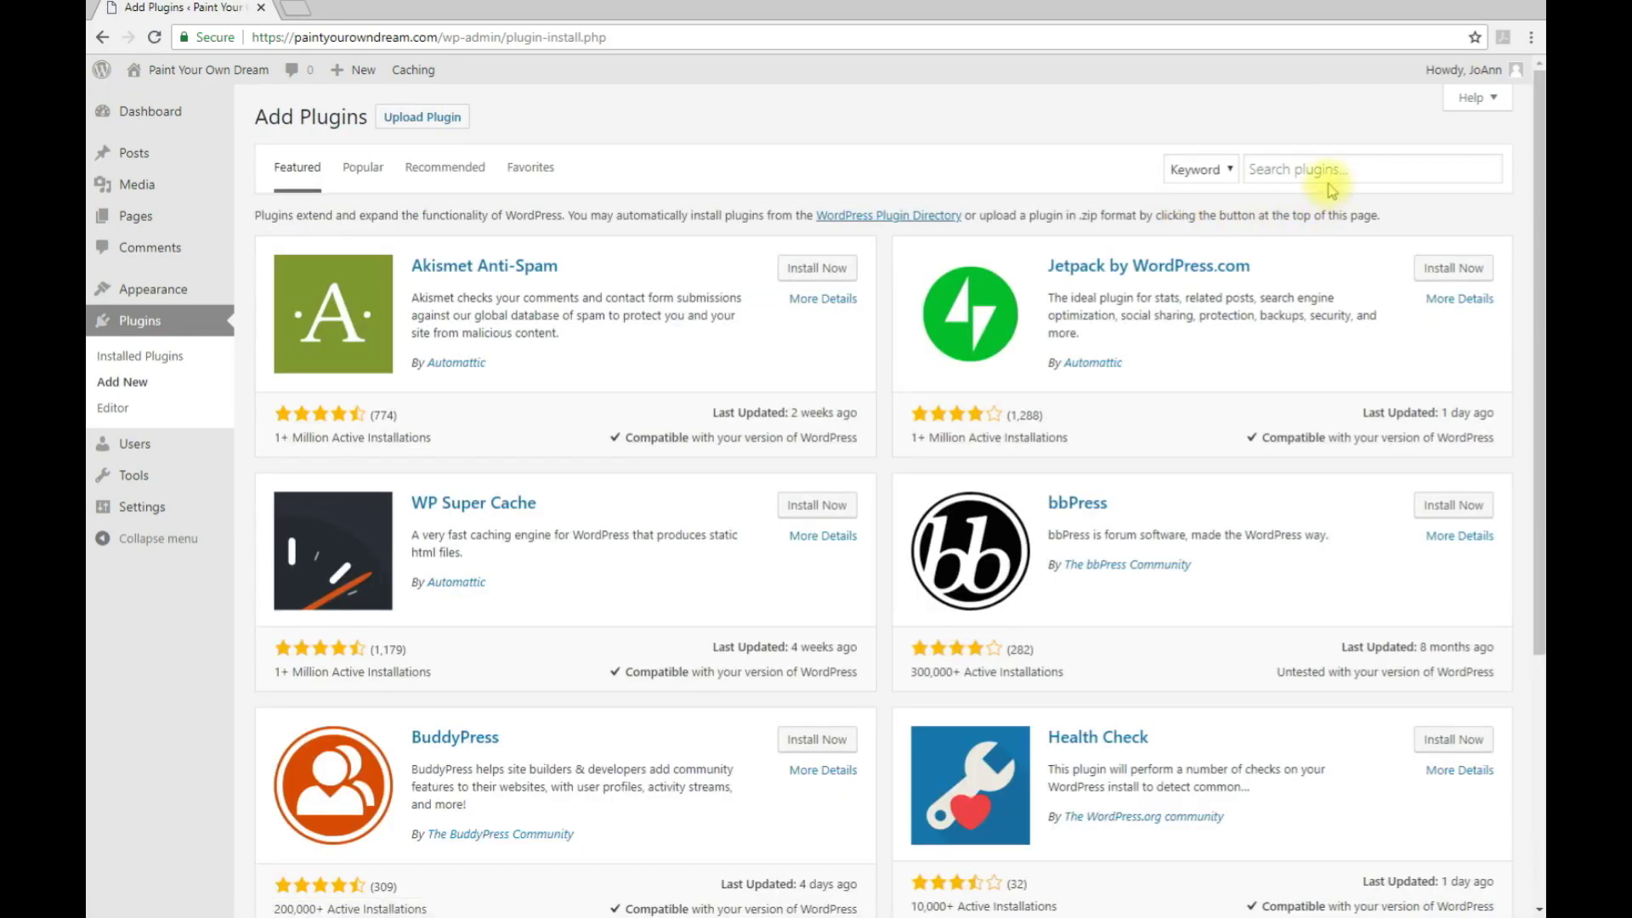
click(1326, 169)
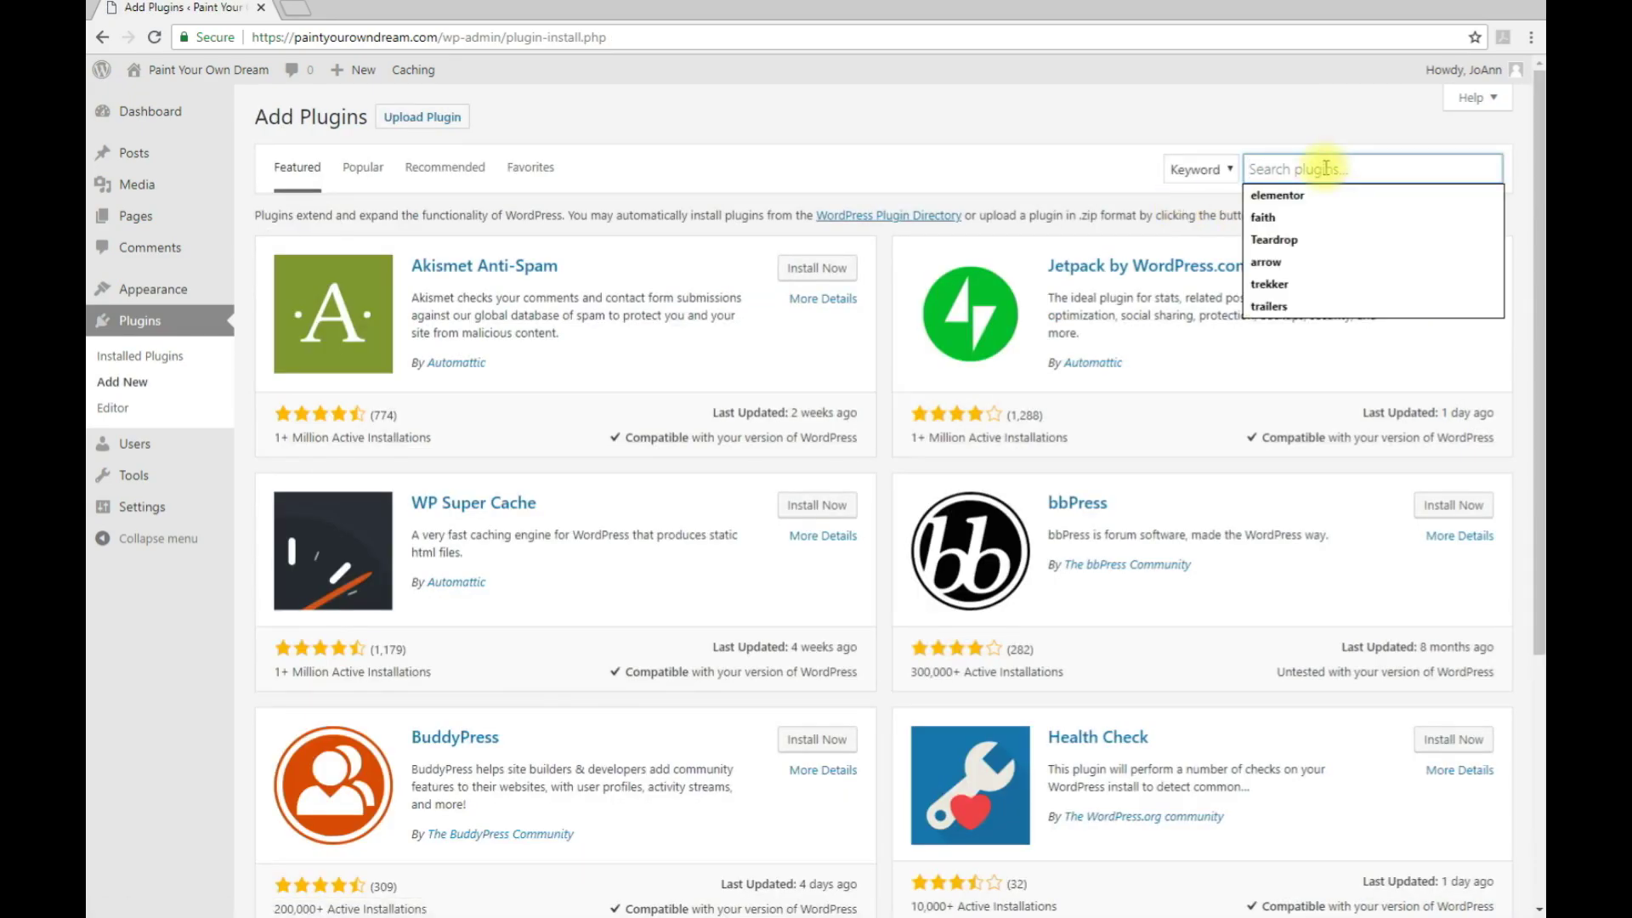
text(elementor)
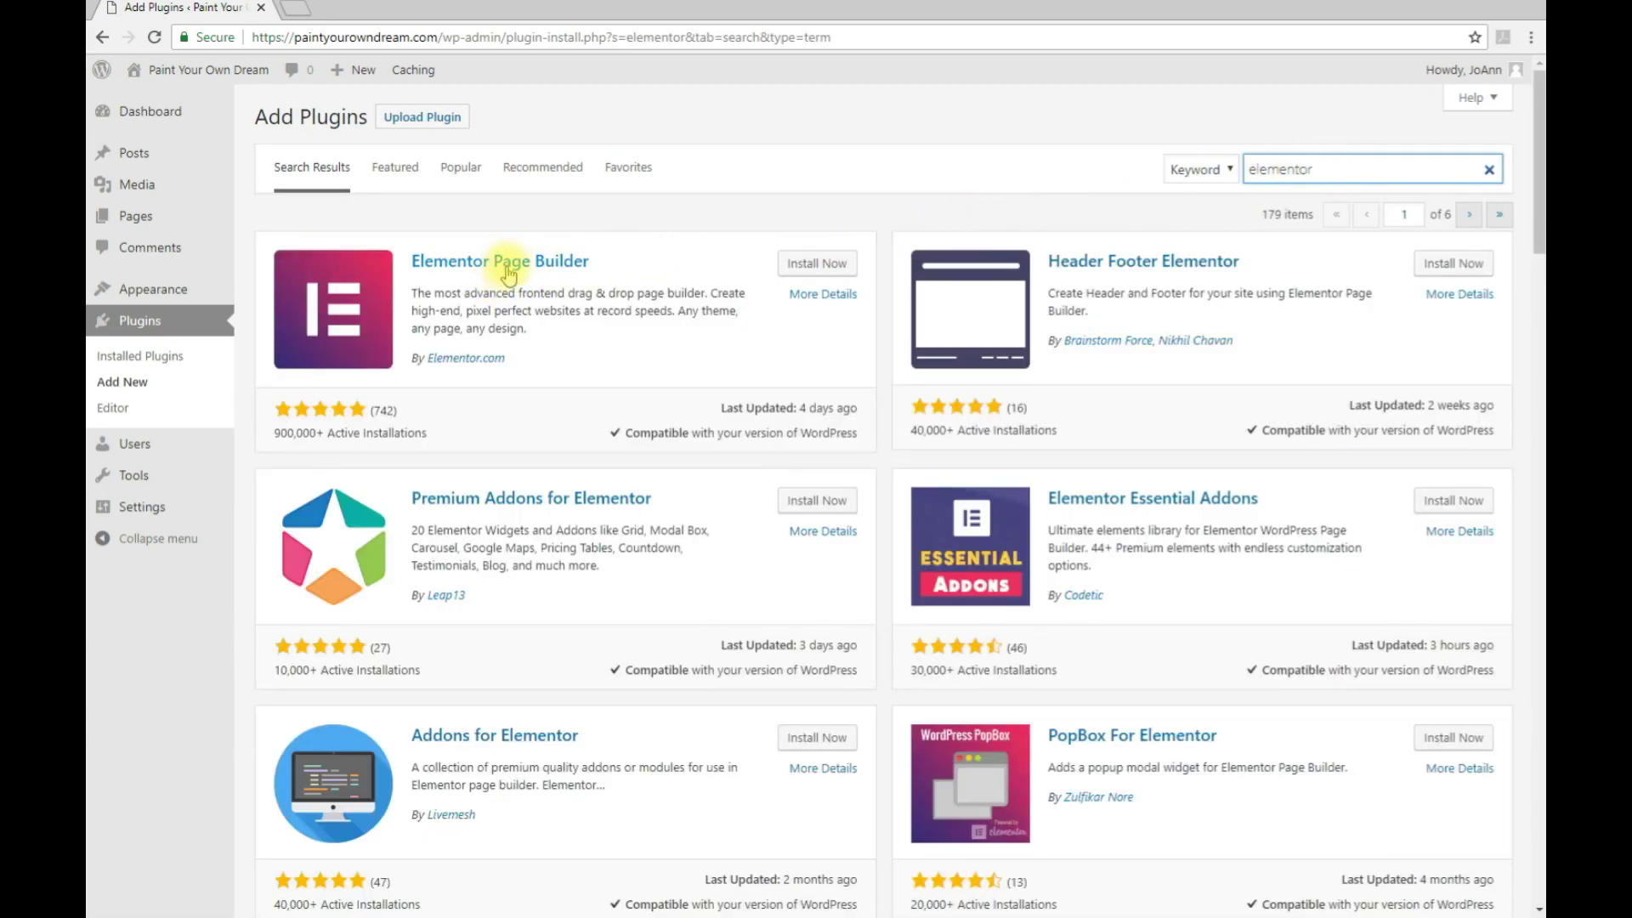
click(786, 265)
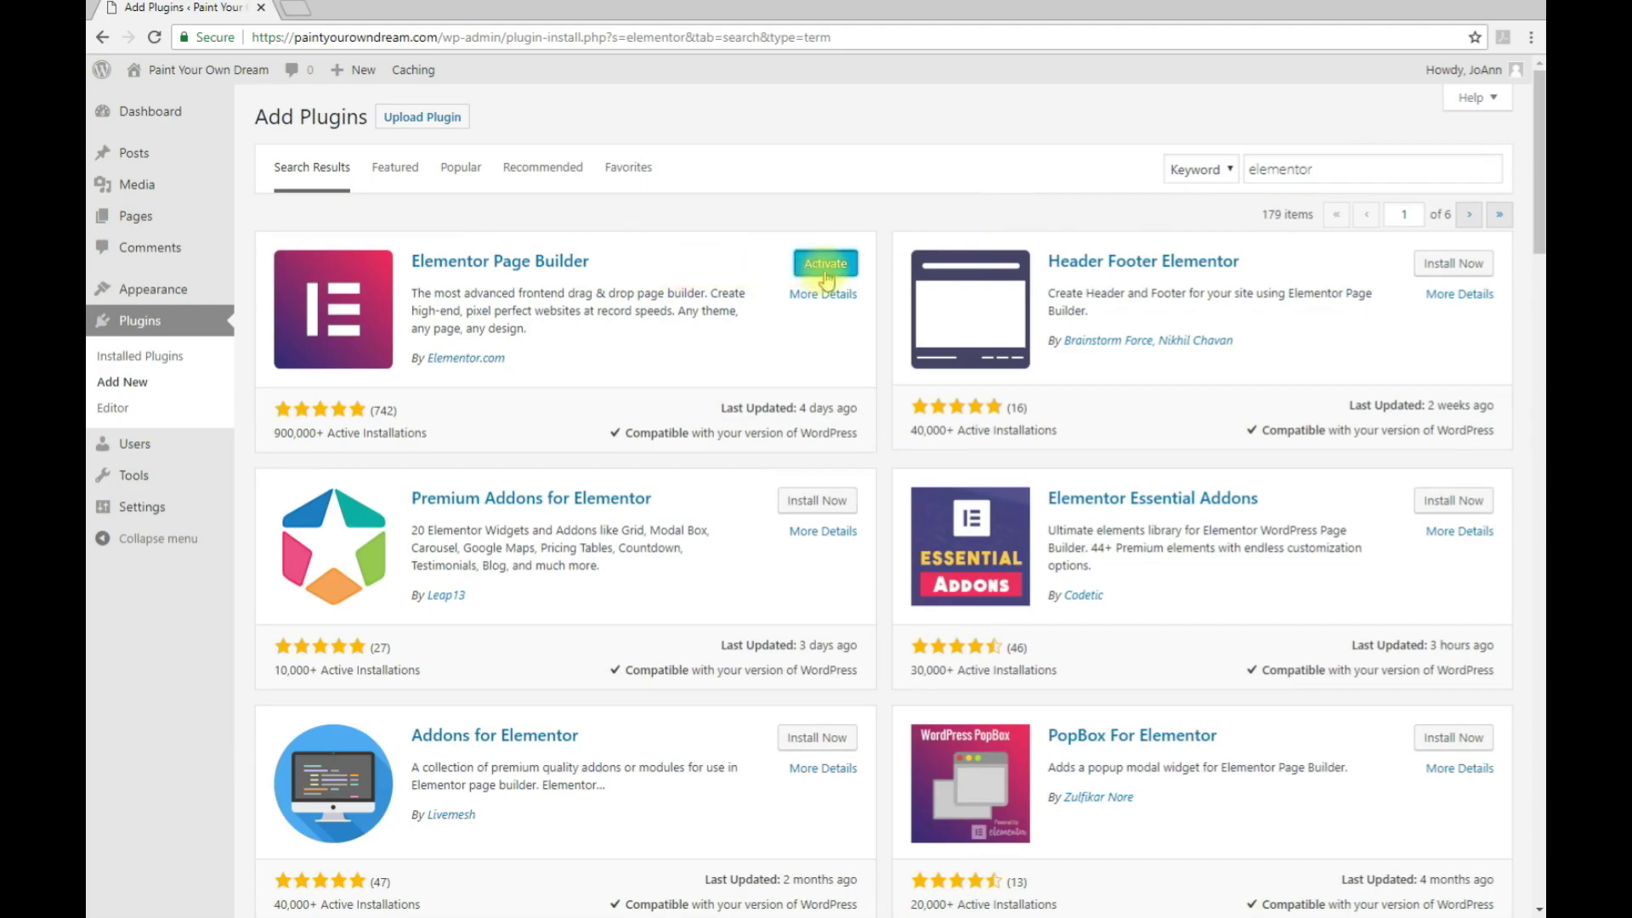
click(824, 267)
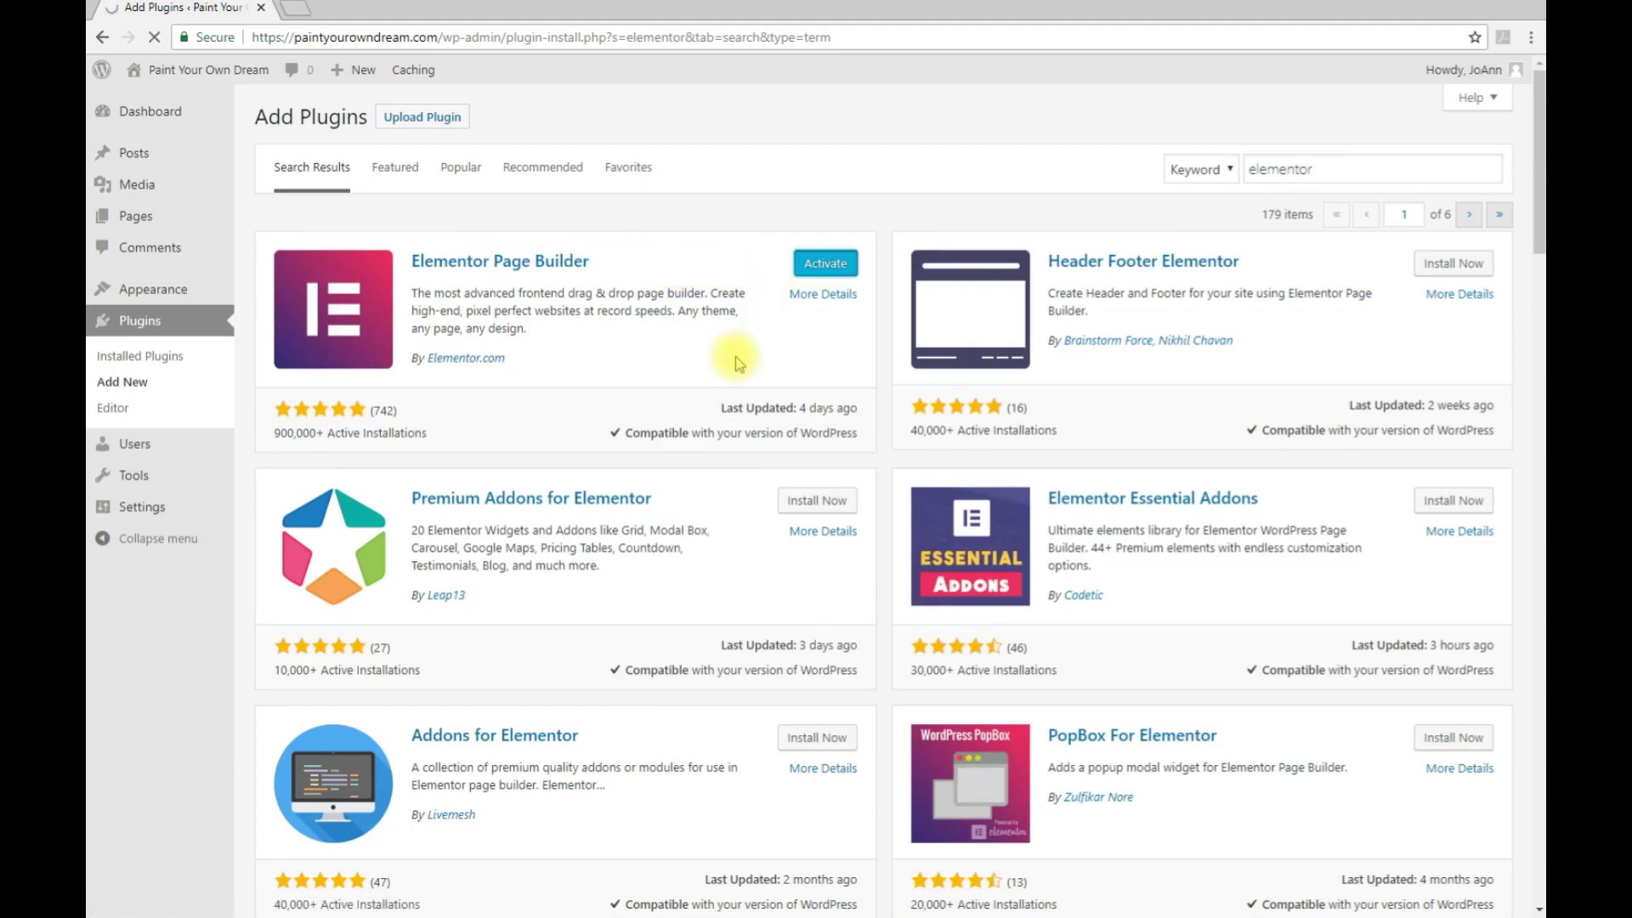